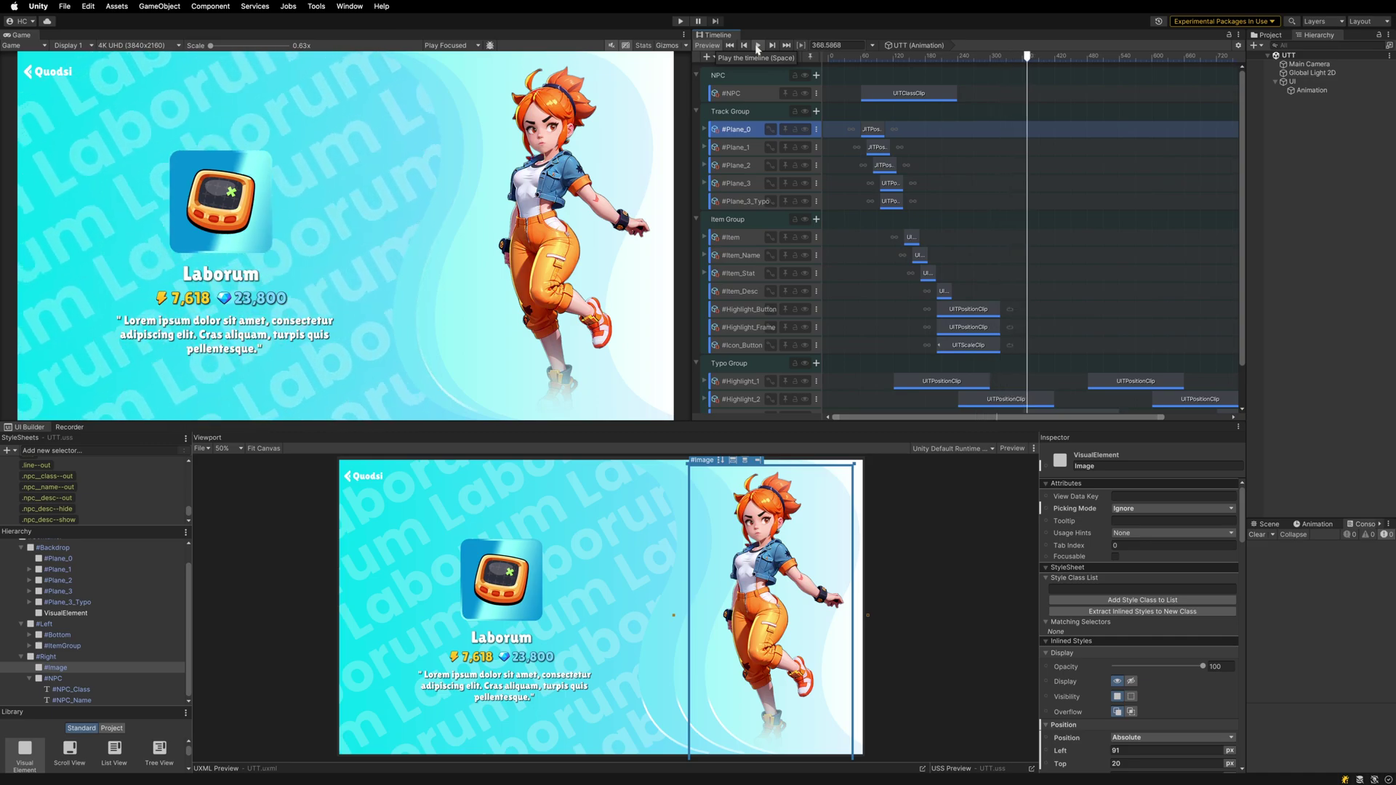
Scrub the demo animation back to its start and try the sample popup dialog open and closed
{"action": "left_click_drag", "start_coordinate": [1029, 57], "coordinate": [874, 68]}
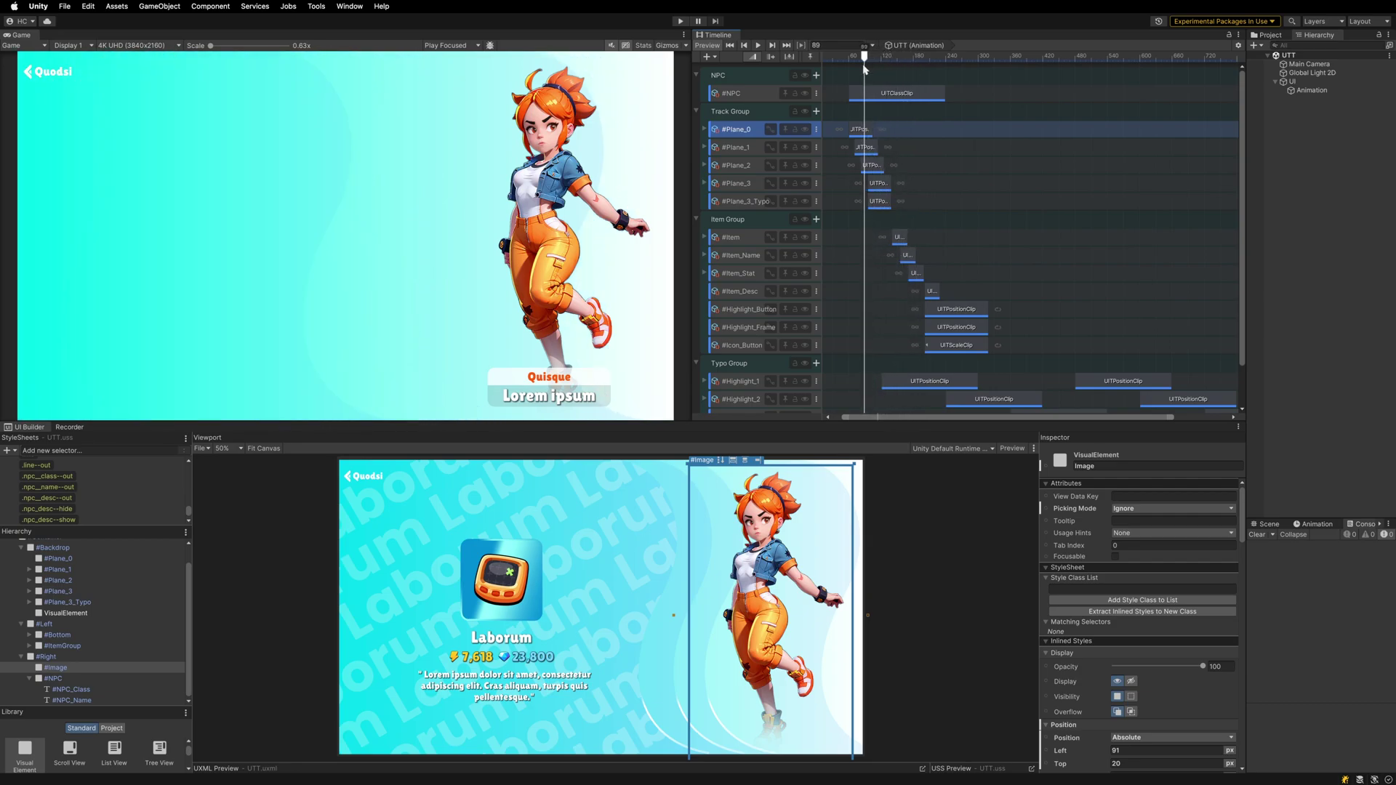
{"action": "left_click_drag", "start_coordinate": [873, 68], "coordinate": [858, 69]}
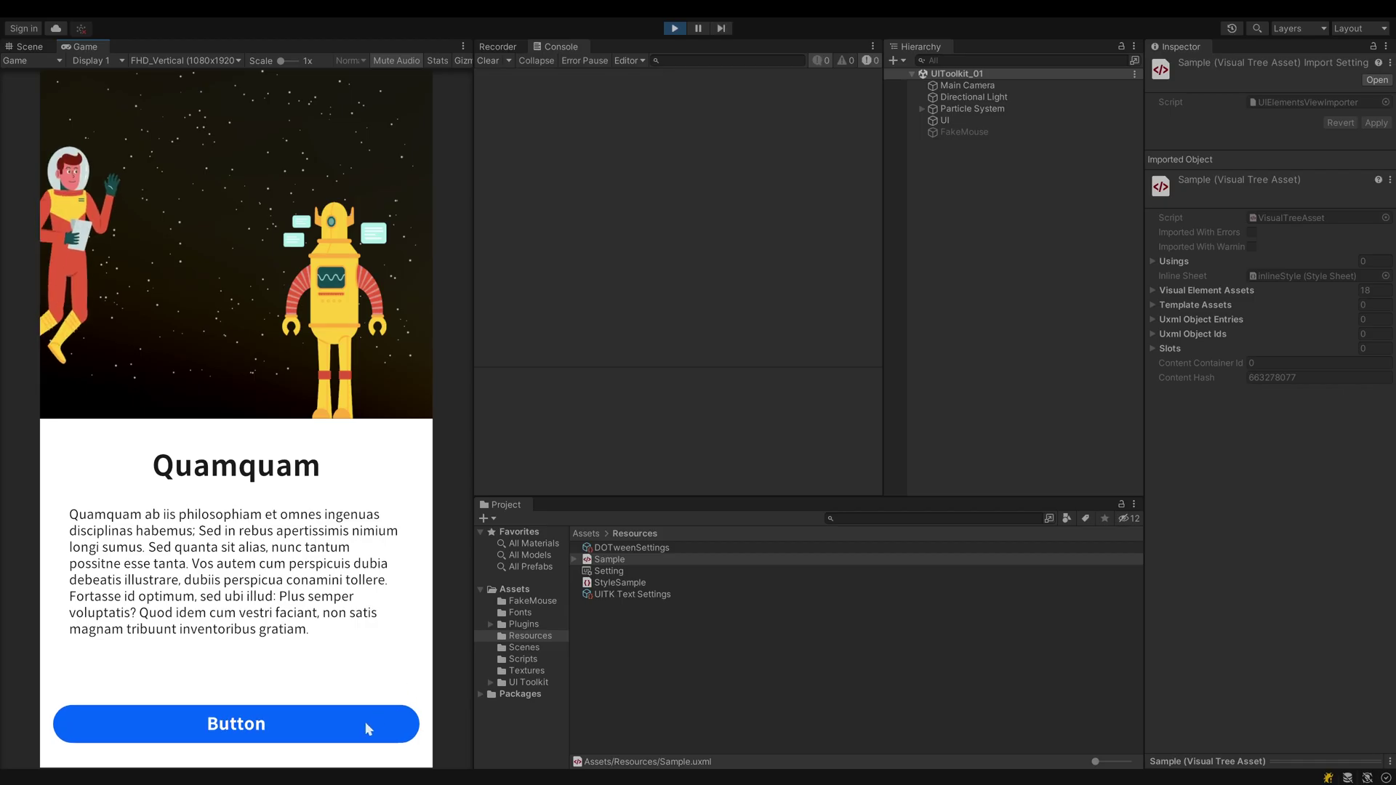
{"action": "left_click", "coordinate": [364, 731]}
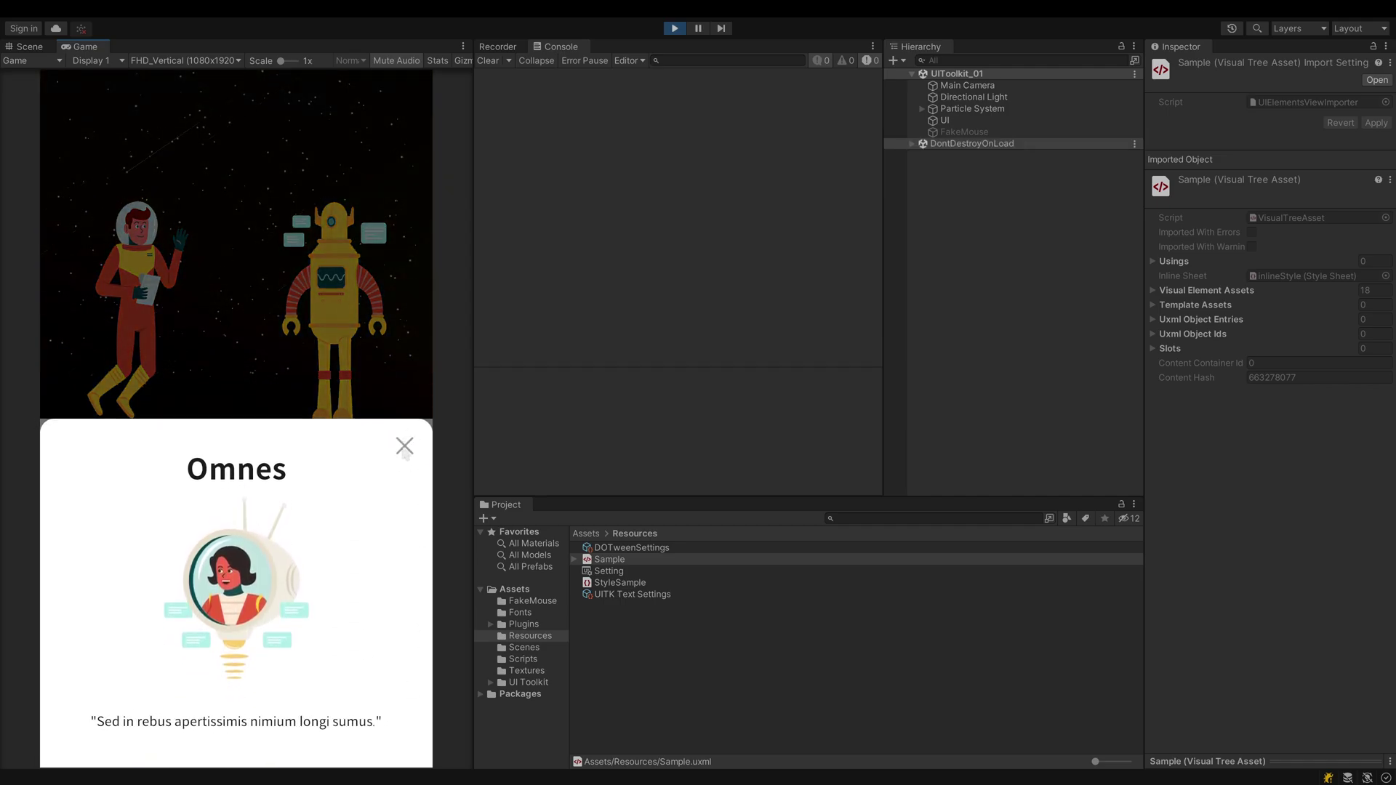
{"action": "left_click", "coordinate": [405, 446]}
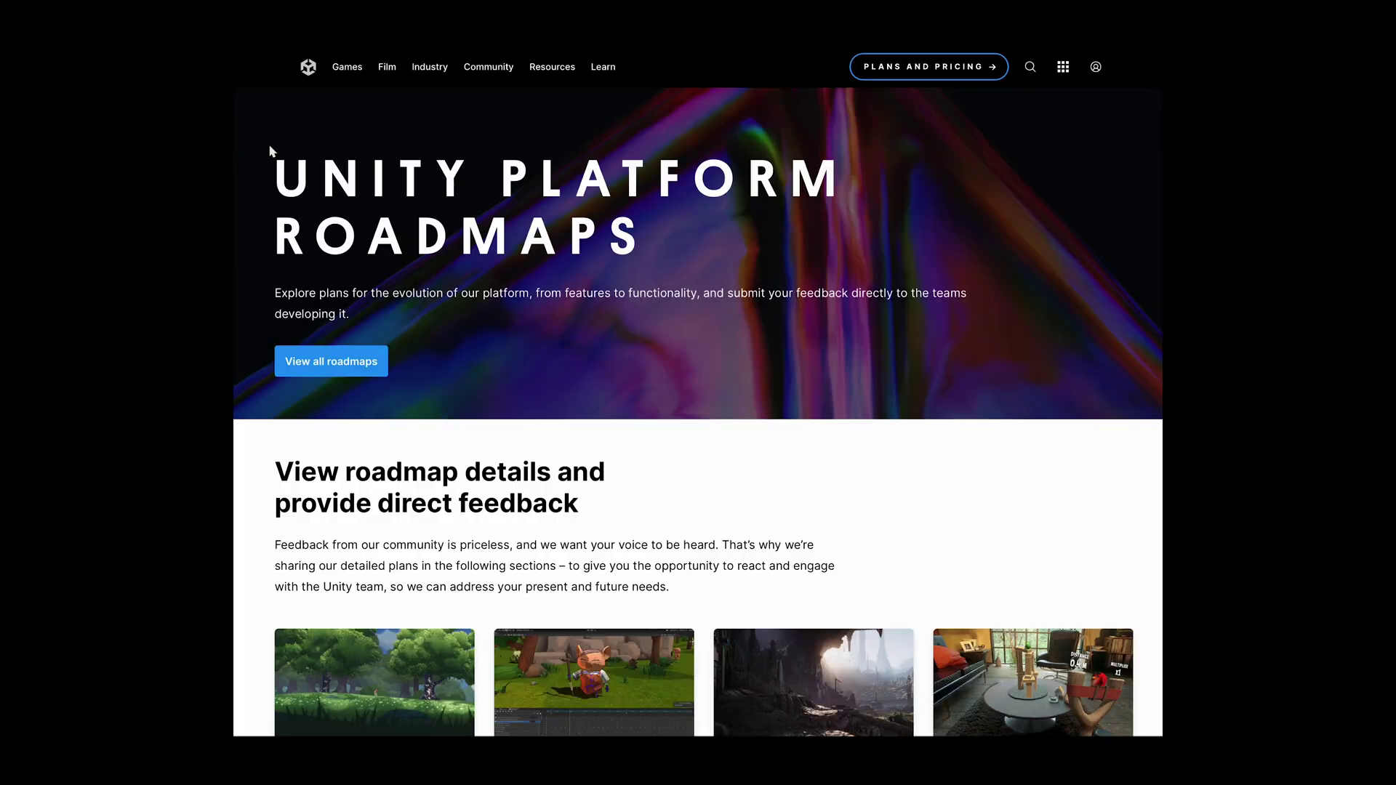
Mark the Unity Platform Roadmaps page, its UI systems card, and the planned UI Animation feature
{"action": "left_click_drag", "start_coordinate": [259, 149], "coordinate": [853, 269]}
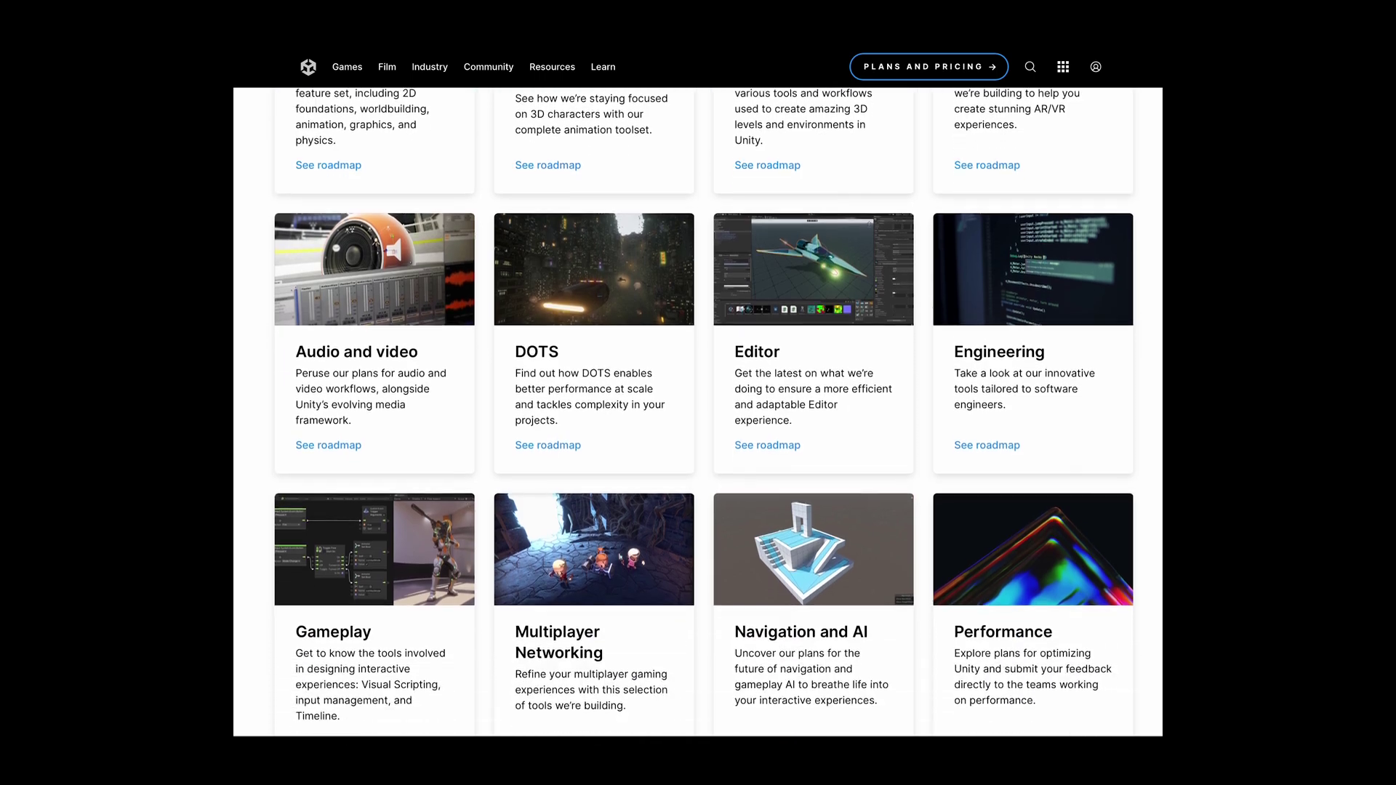
{"action": "scroll", "coordinate": [1145, 489], "scroll_direction": "down", "scroll_amount": 3}
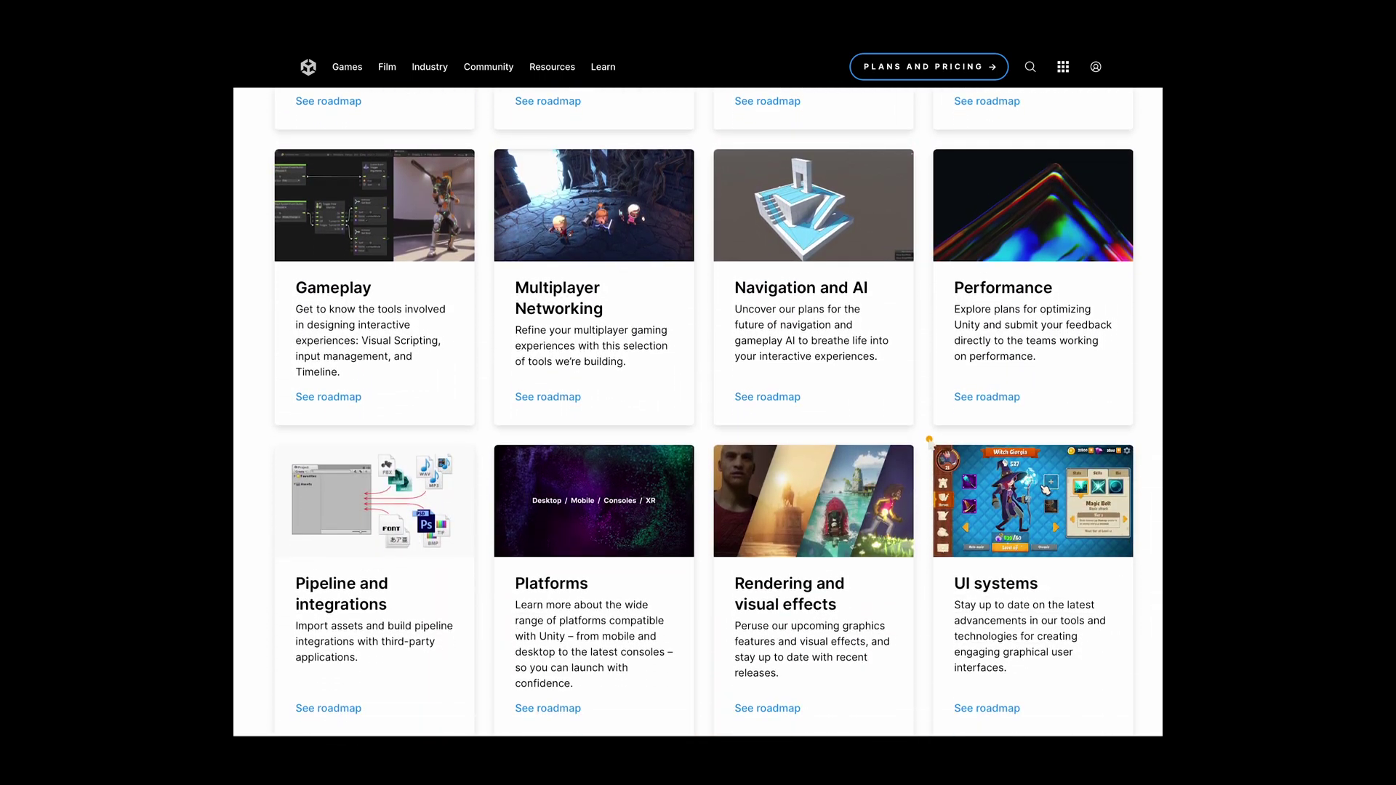
{"action": "left_click_drag", "start_coordinate": [929, 454], "coordinate": [1137, 689]}
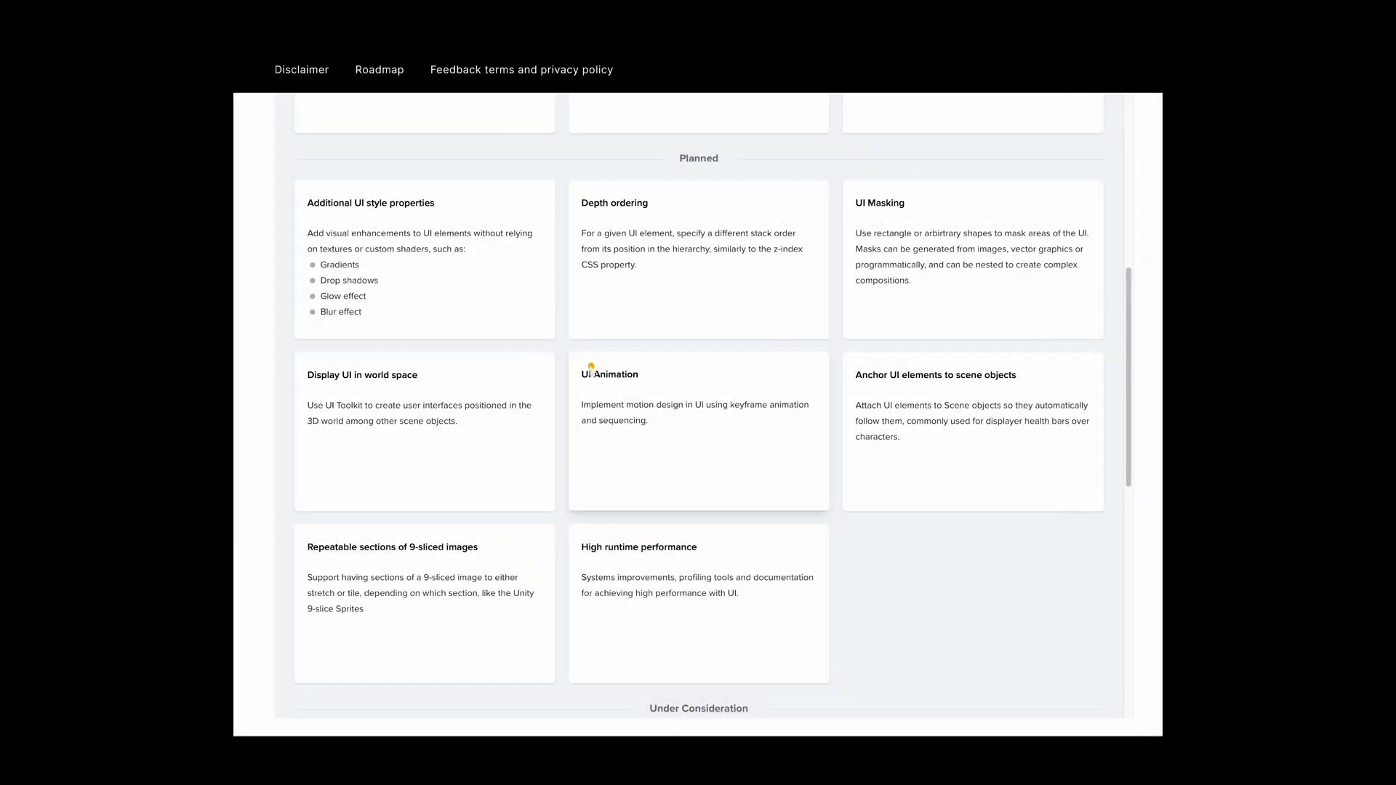
{"action": "left_click_drag", "start_coordinate": [562, 347], "coordinate": [837, 517]}
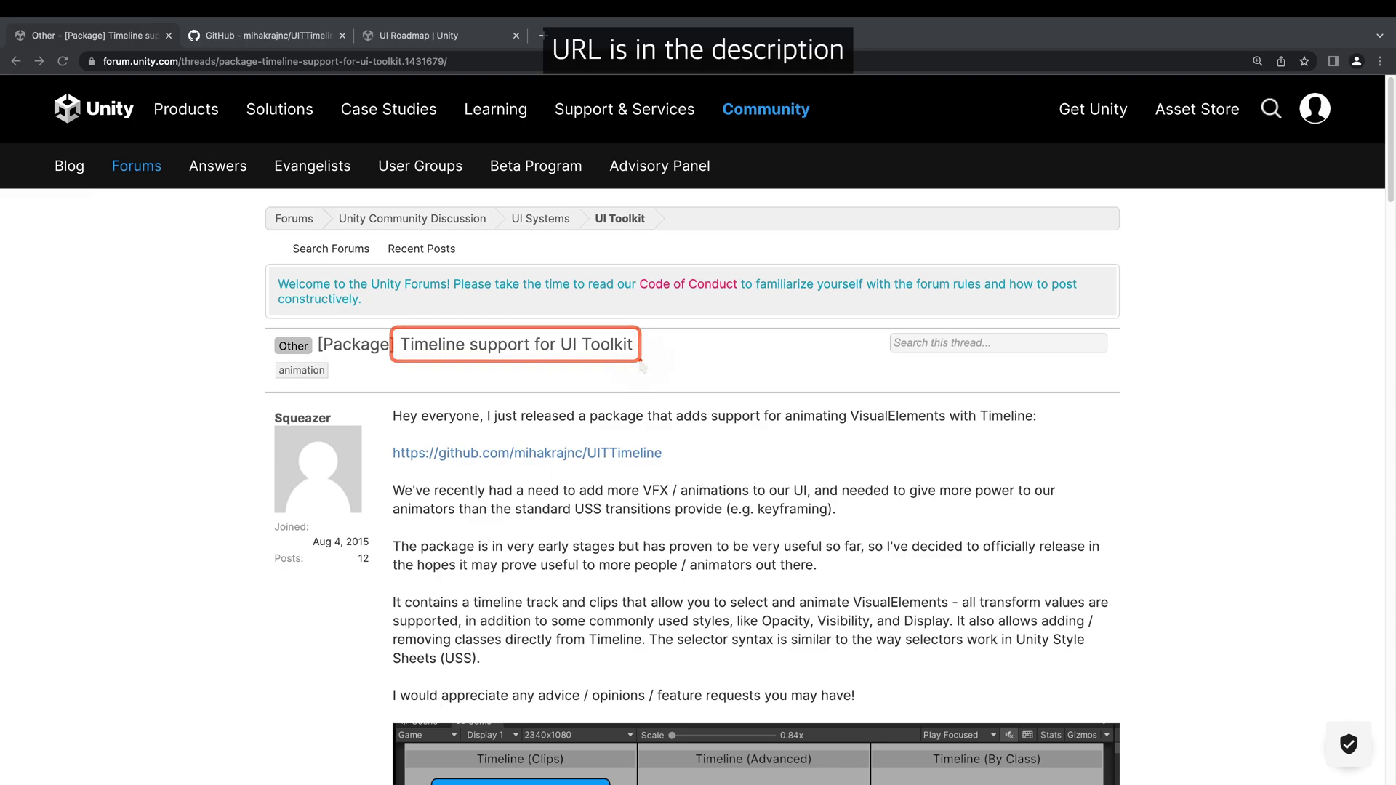
{"action": "scroll", "coordinate": [674, 471], "scroll_direction": "down", "scroll_amount": 1}
{"action": "scroll", "coordinate": [674, 472], "scroll_direction": "down", "scroll_amount": 2}
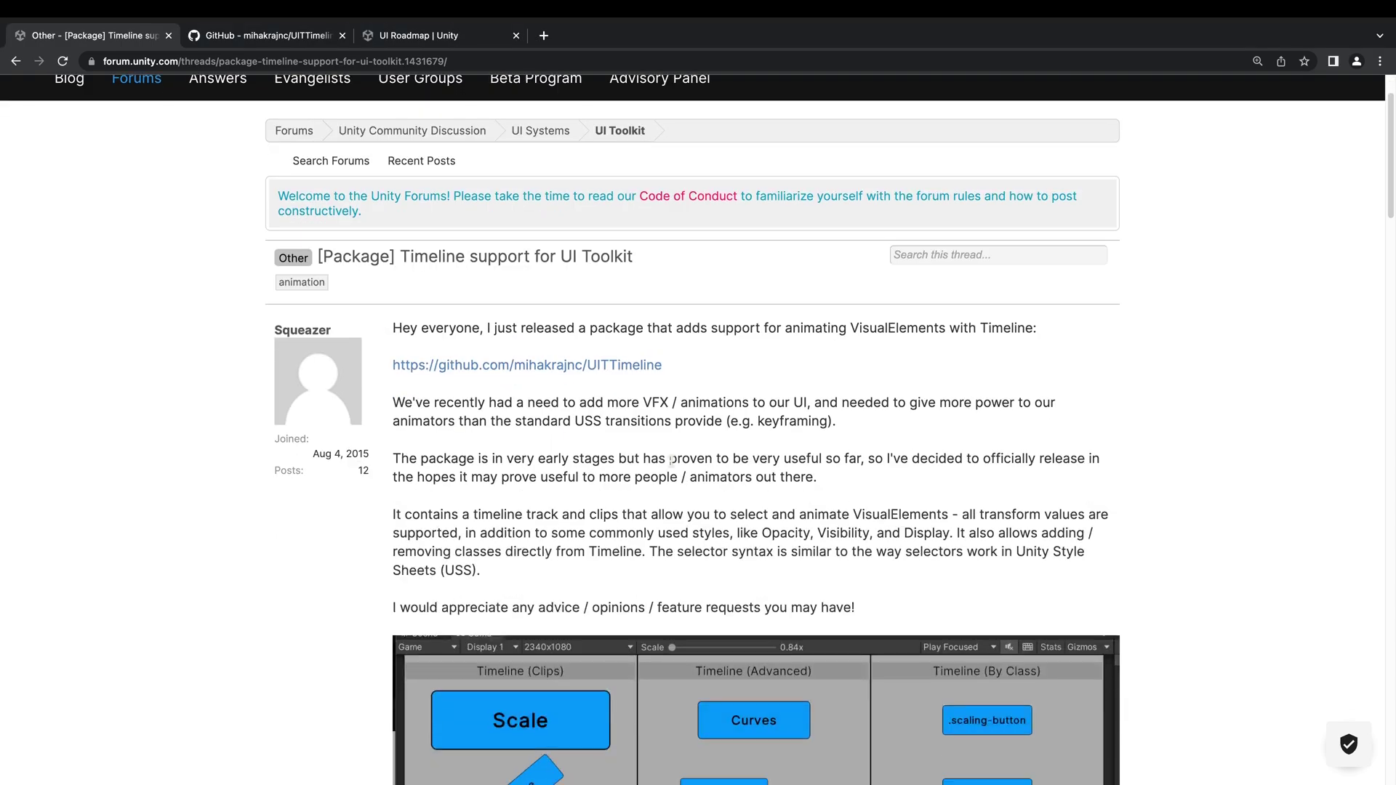
{"action": "scroll", "coordinate": [674, 471], "scroll_direction": "down", "scroll_amount": 2}
{"action": "scroll", "coordinate": [671, 458], "scroll_direction": "down", "scroll_amount": 2}
{"action": "scroll", "coordinate": [670, 459], "scroll_direction": "down", "scroll_amount": 2}
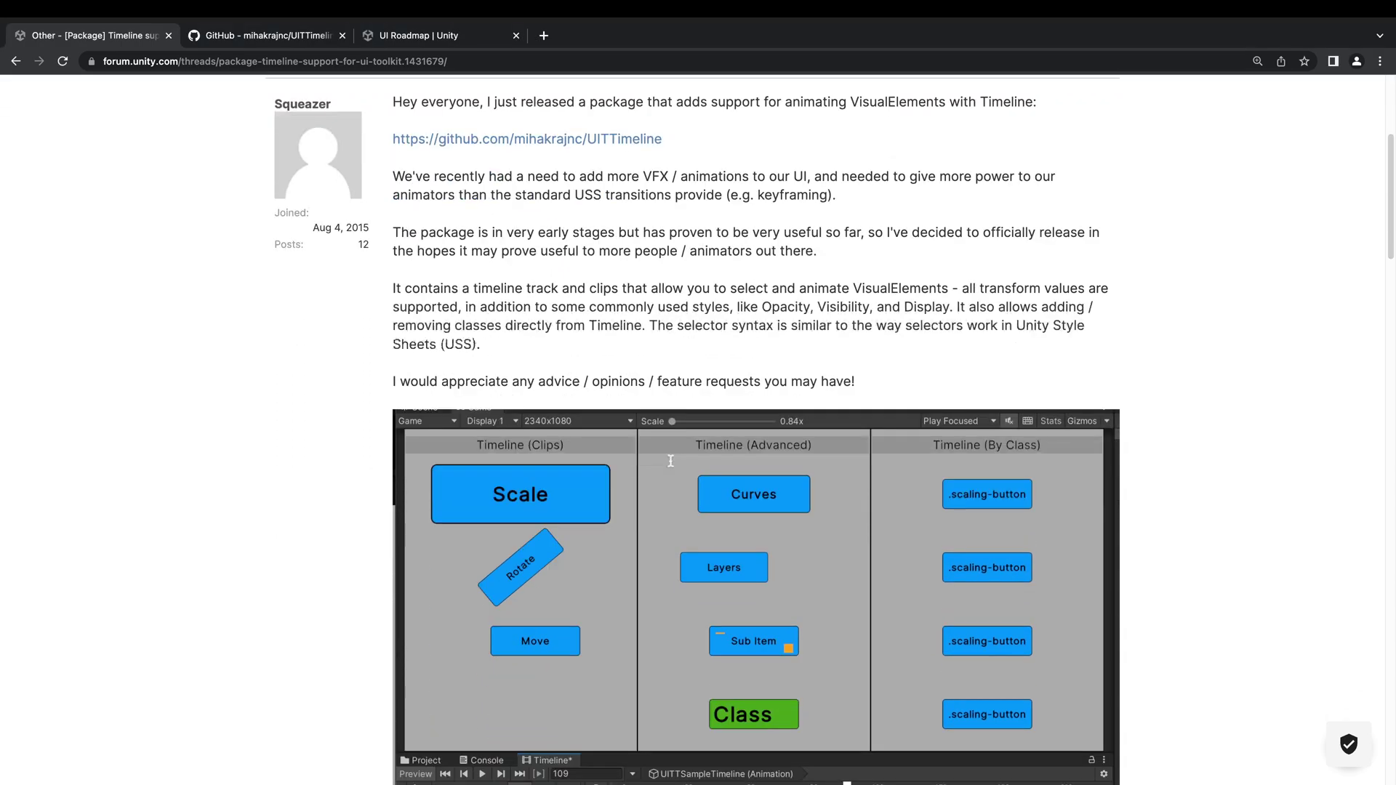
{"action": "scroll", "coordinate": [670, 460], "scroll_direction": "down", "scroll_amount": 2}
{"action": "scroll", "coordinate": [669, 463], "scroll_direction": "down", "scroll_amount": 2}
{"action": "scroll", "coordinate": [670, 468], "scroll_direction": "down", "scroll_amount": 2}
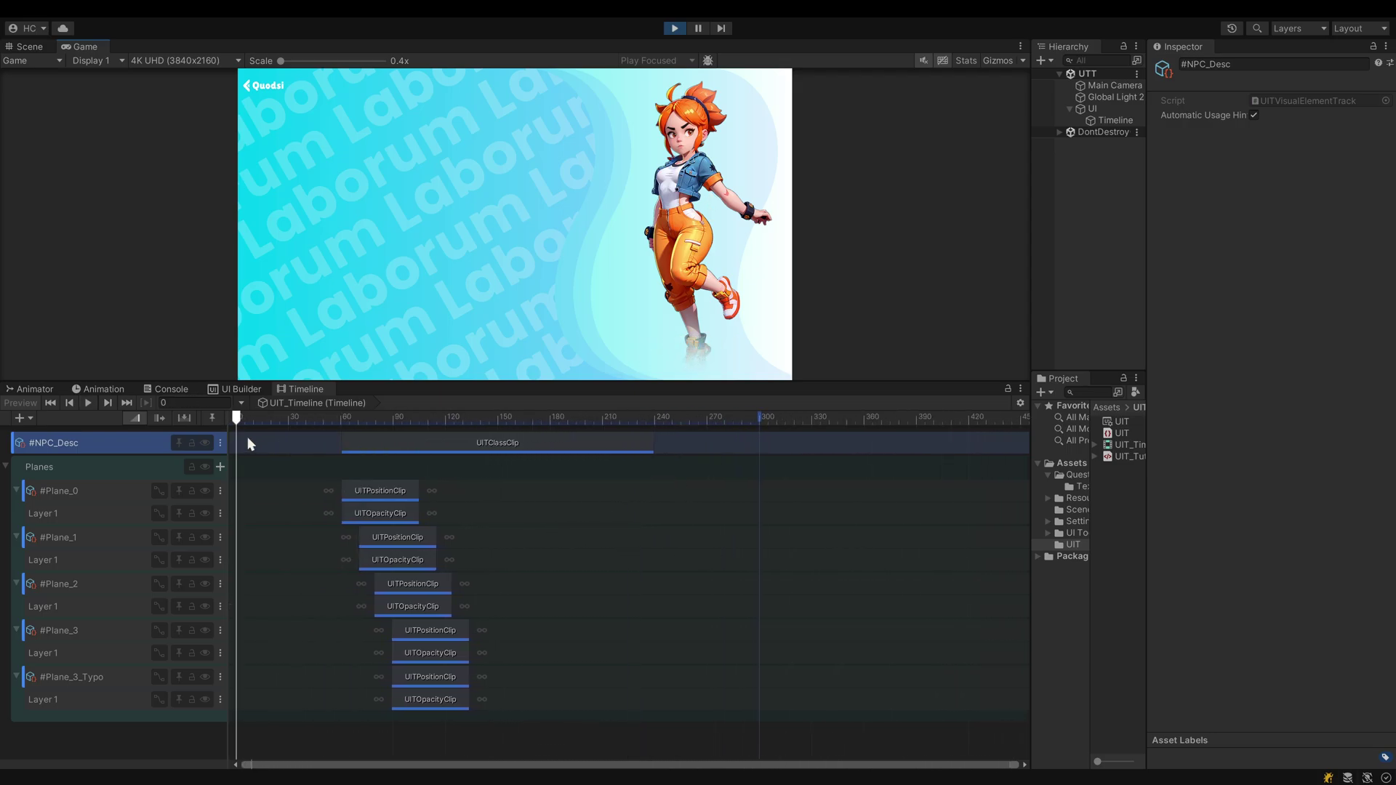
{"action": "left_click_drag", "start_coordinate": [237, 419], "coordinate": [498, 432]}
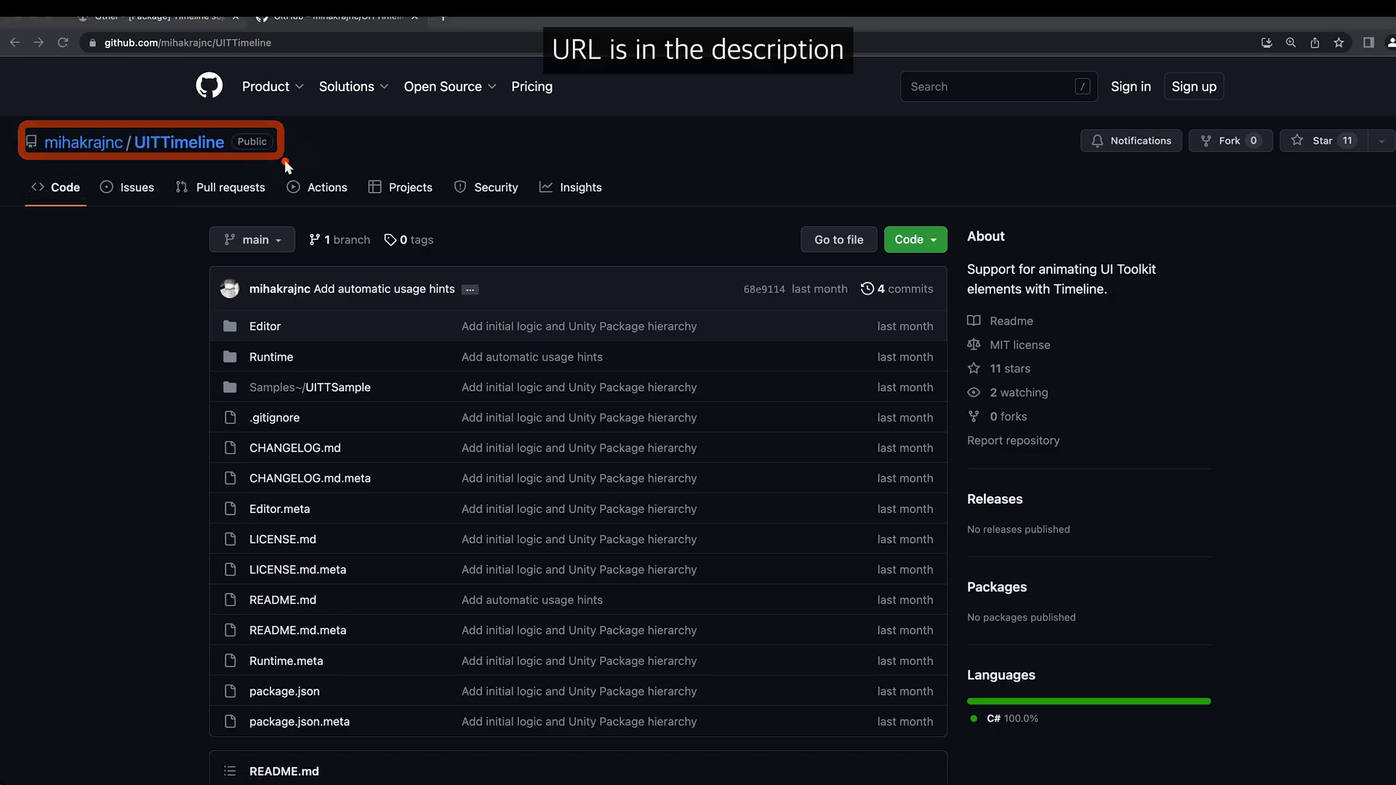
Bring up the UITTimeline repository's clone options via the green Code button
{"action": "left_click", "coordinate": [931, 250]}
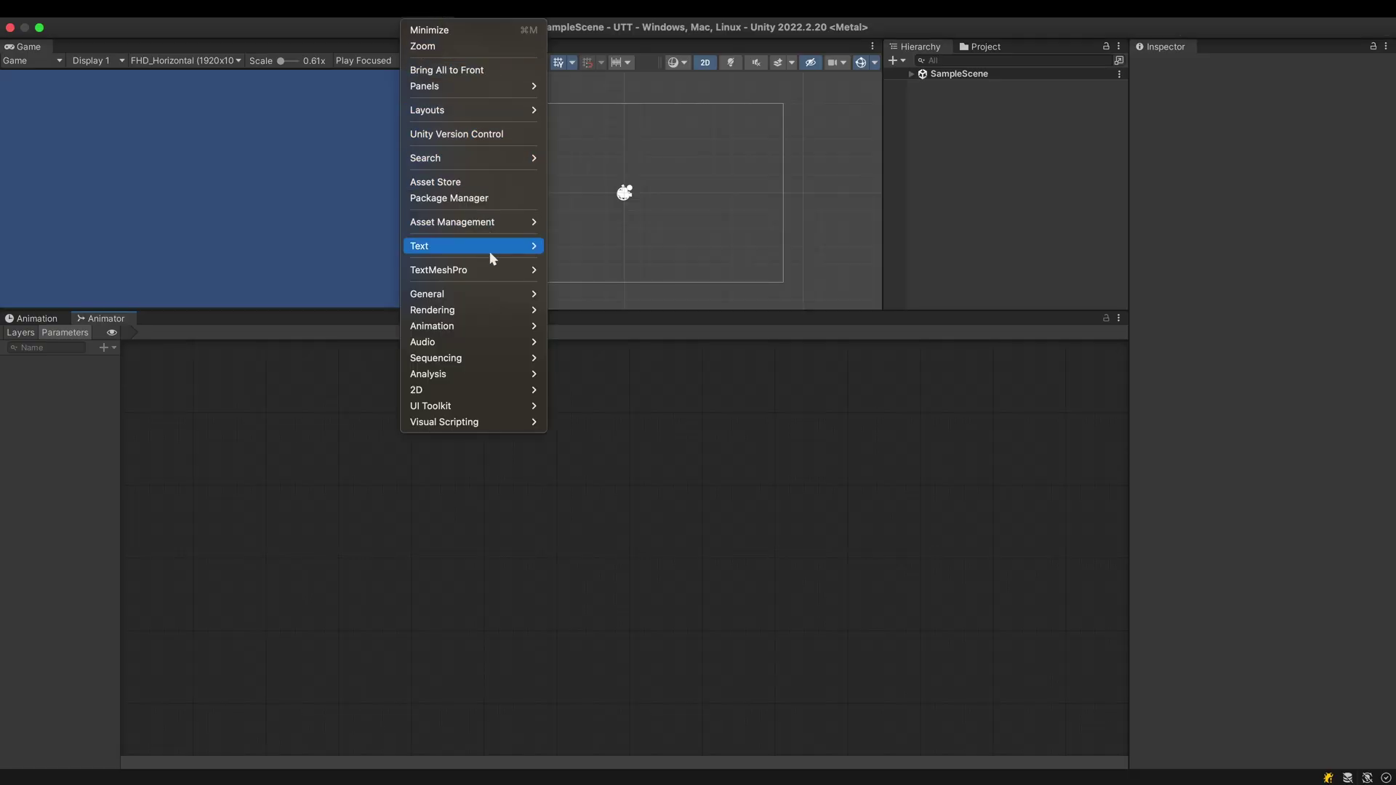
Add the UITTimeline package in Package Manager from the pasted git URL
{"action": "left_click", "coordinate": [481, 201]}
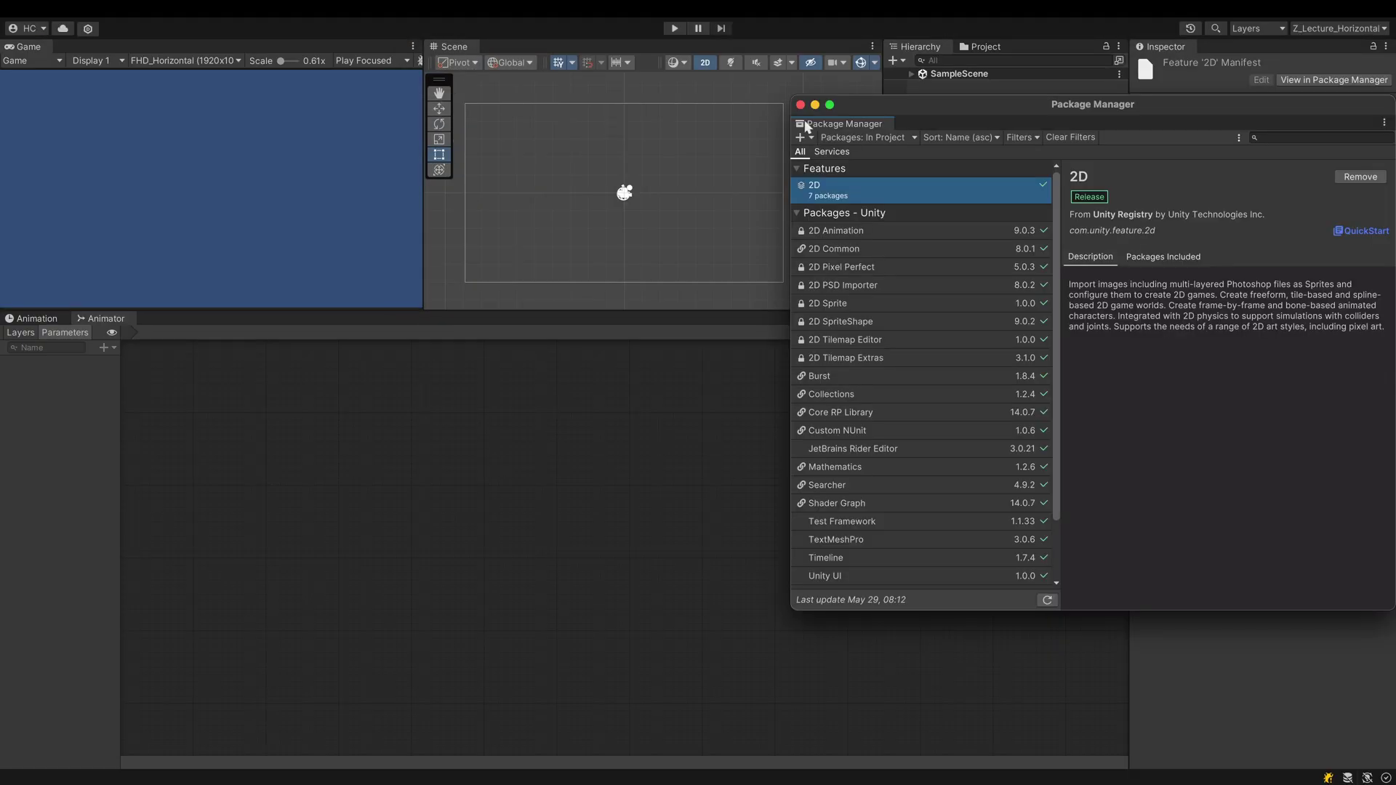
{"action": "left_click_drag", "start_coordinate": [970, 101], "coordinate": [543, 132]}
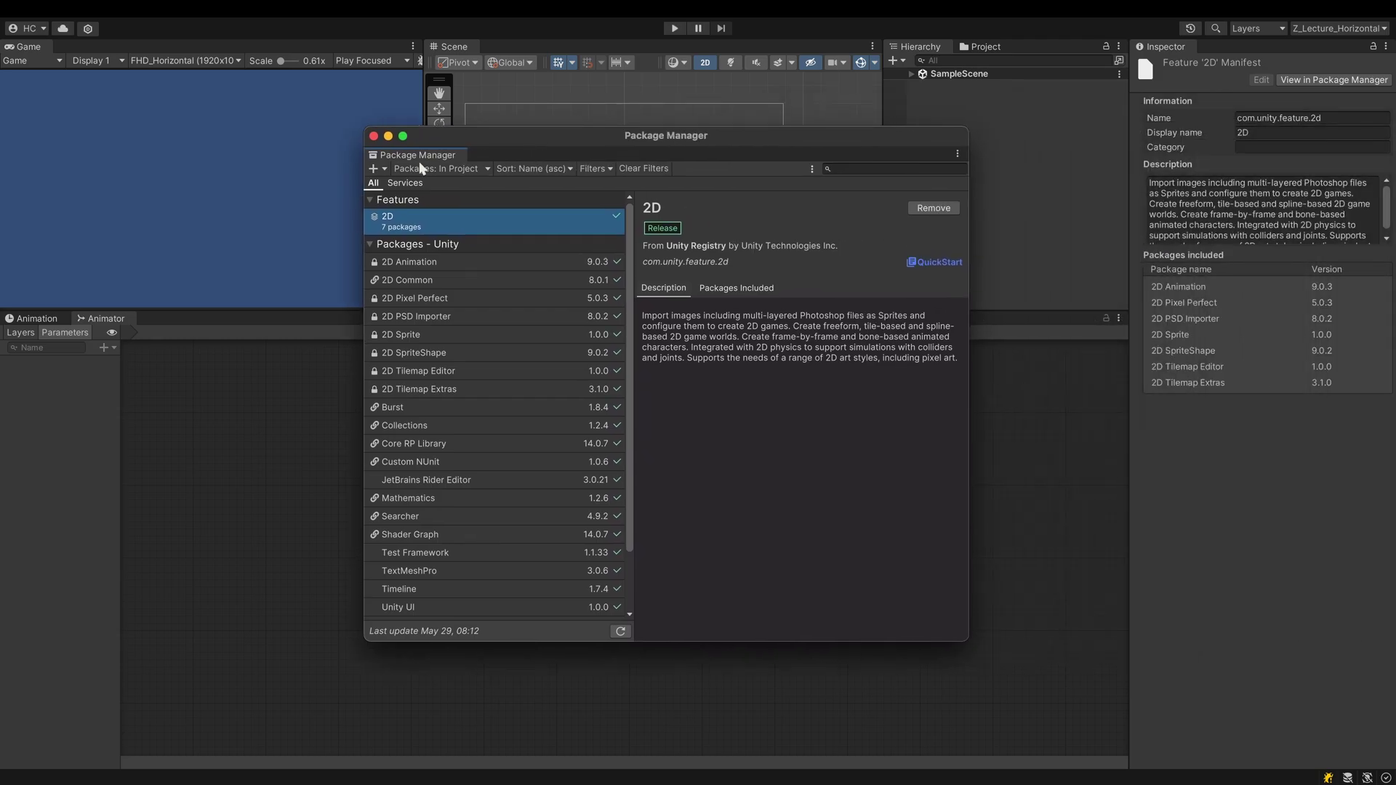
{"action": "left_click", "coordinate": [376, 170]}
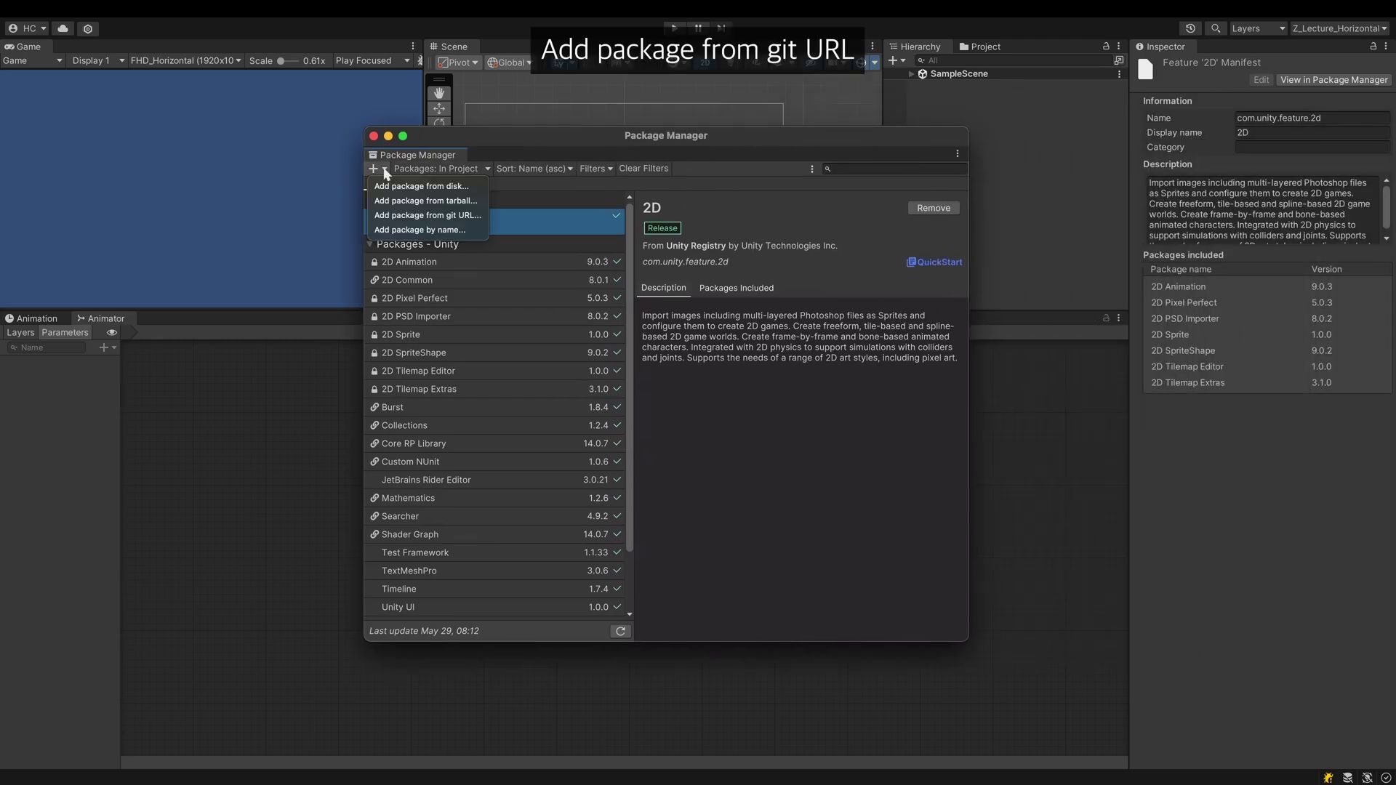
{"action": "left_click", "coordinate": [395, 217]}
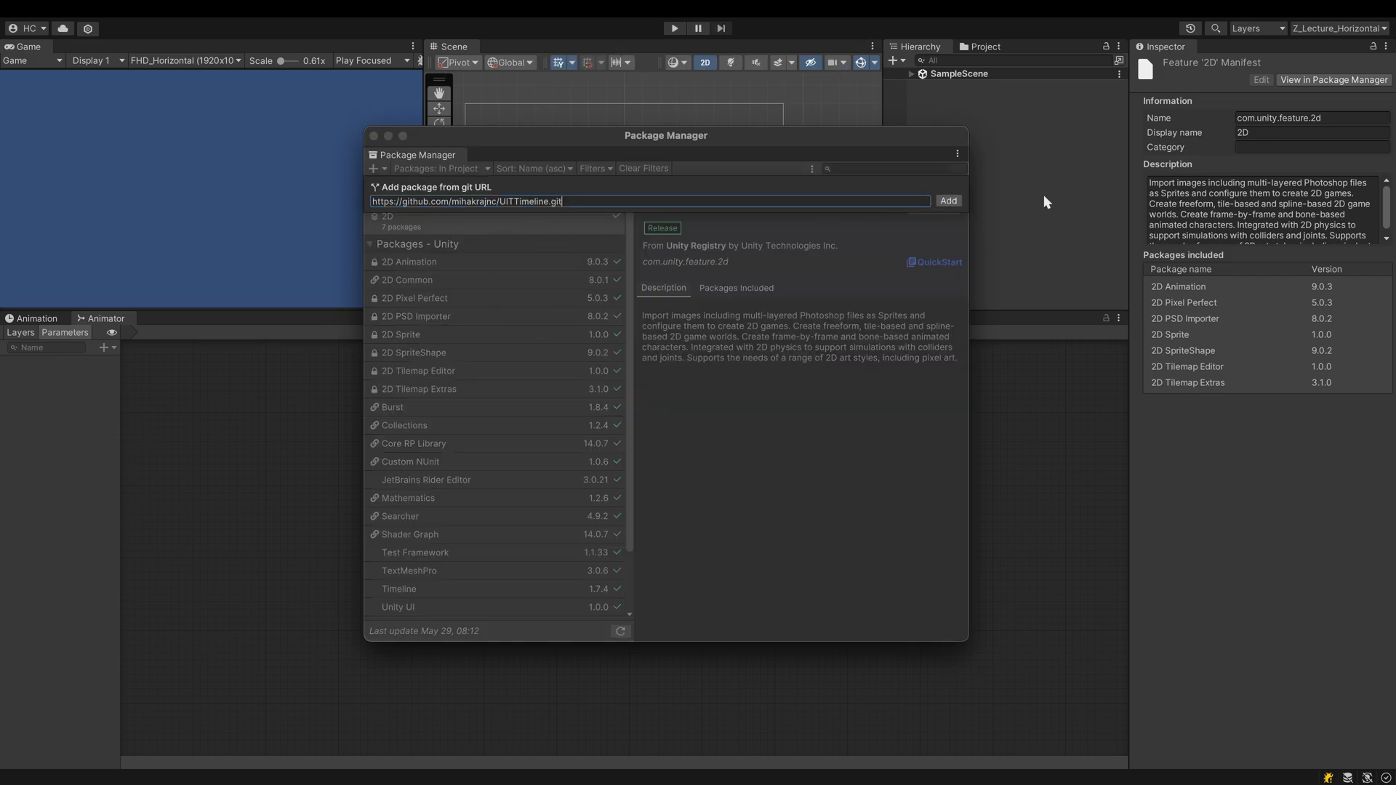
{"action": "left_click", "coordinate": [948, 202]}
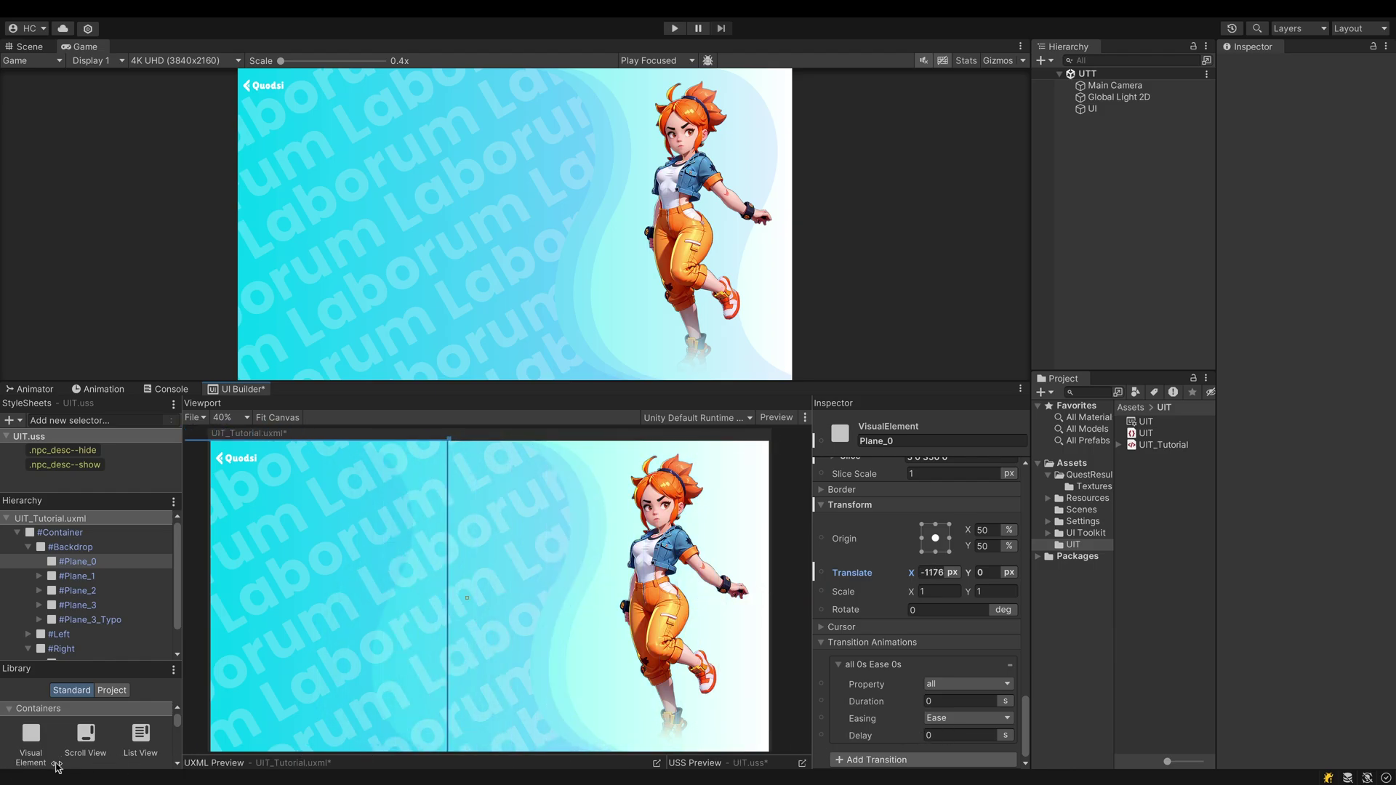
Save, then create an empty child Timeline under UI with a Playable Director component
{"action": "key", "text": "ctrl+s"}
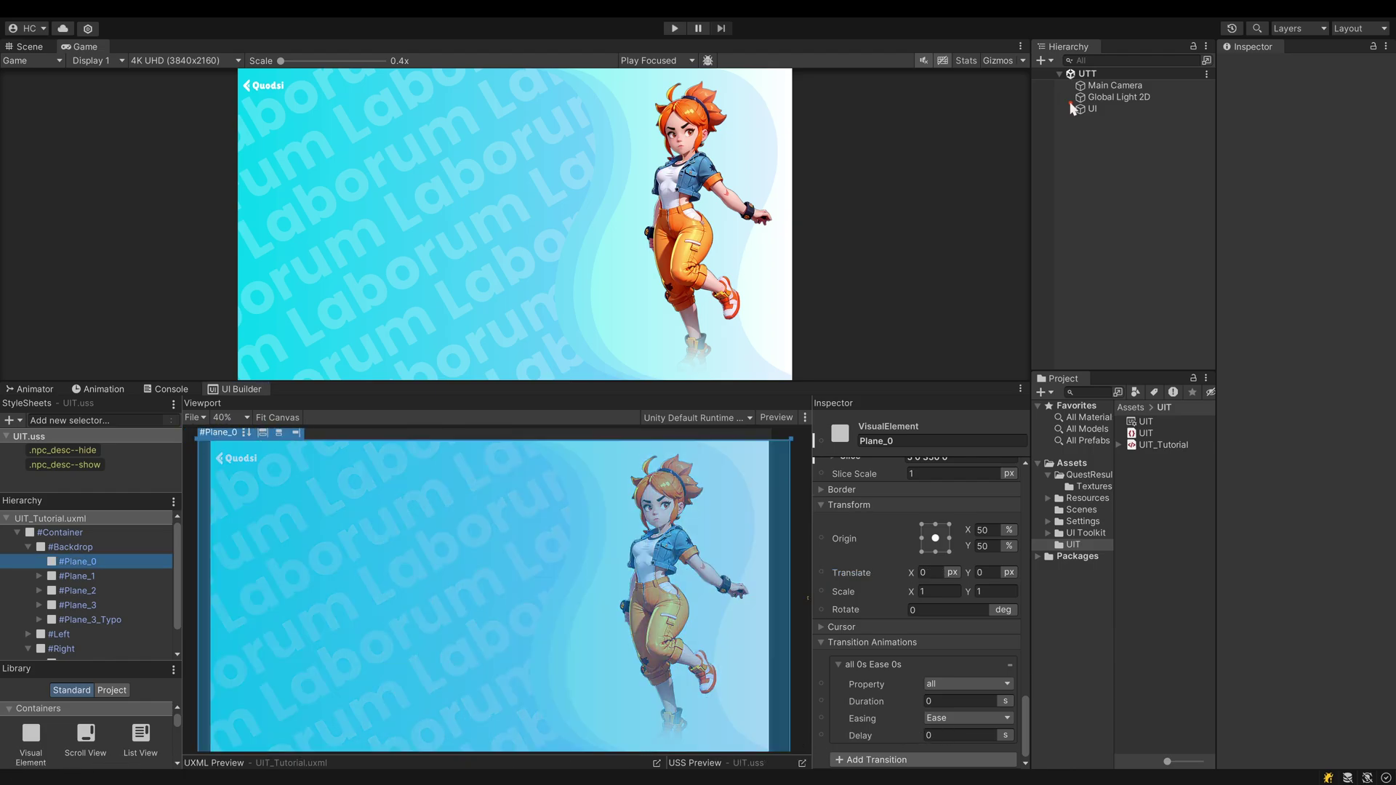
{"action": "left_click", "coordinate": [1080, 111]}
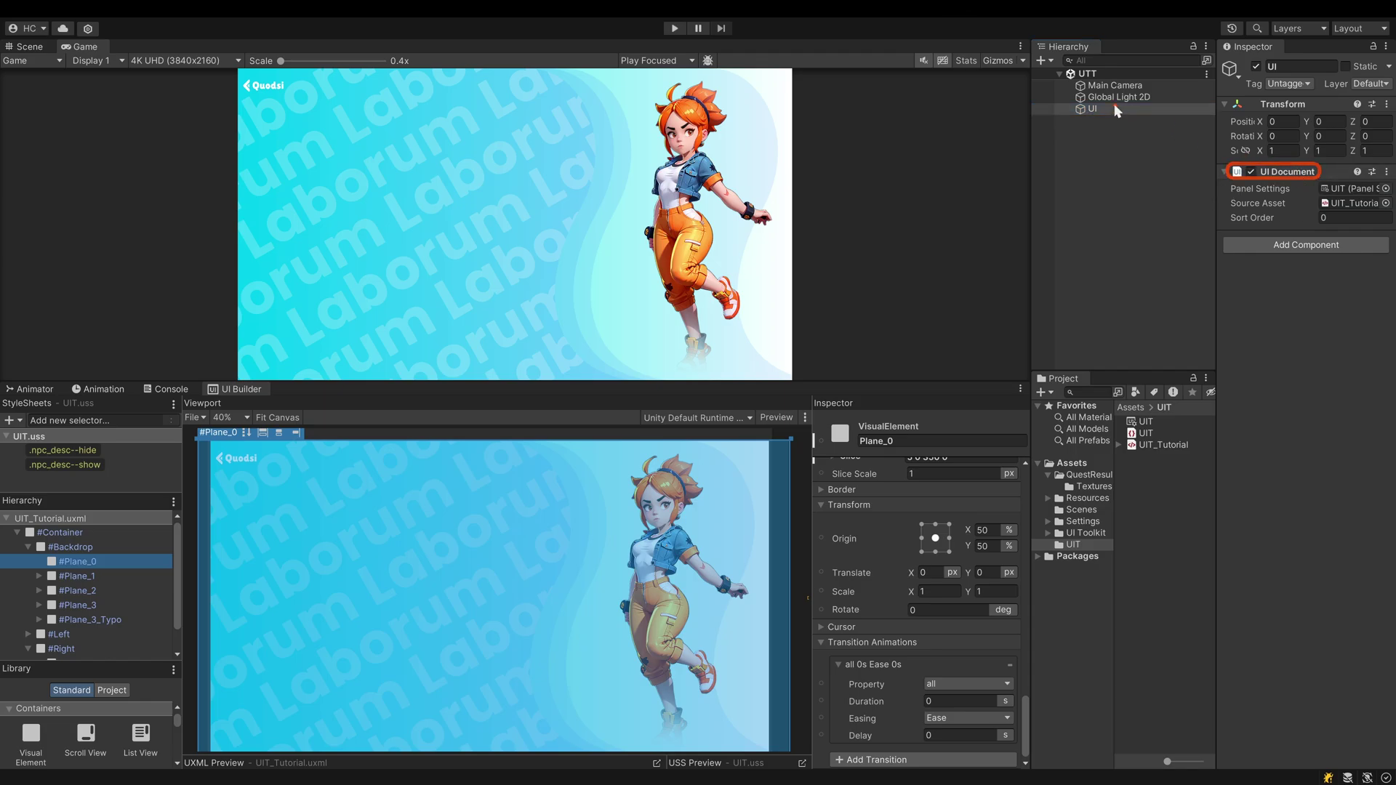
{"action": "right_click", "coordinate": [1098, 117]}
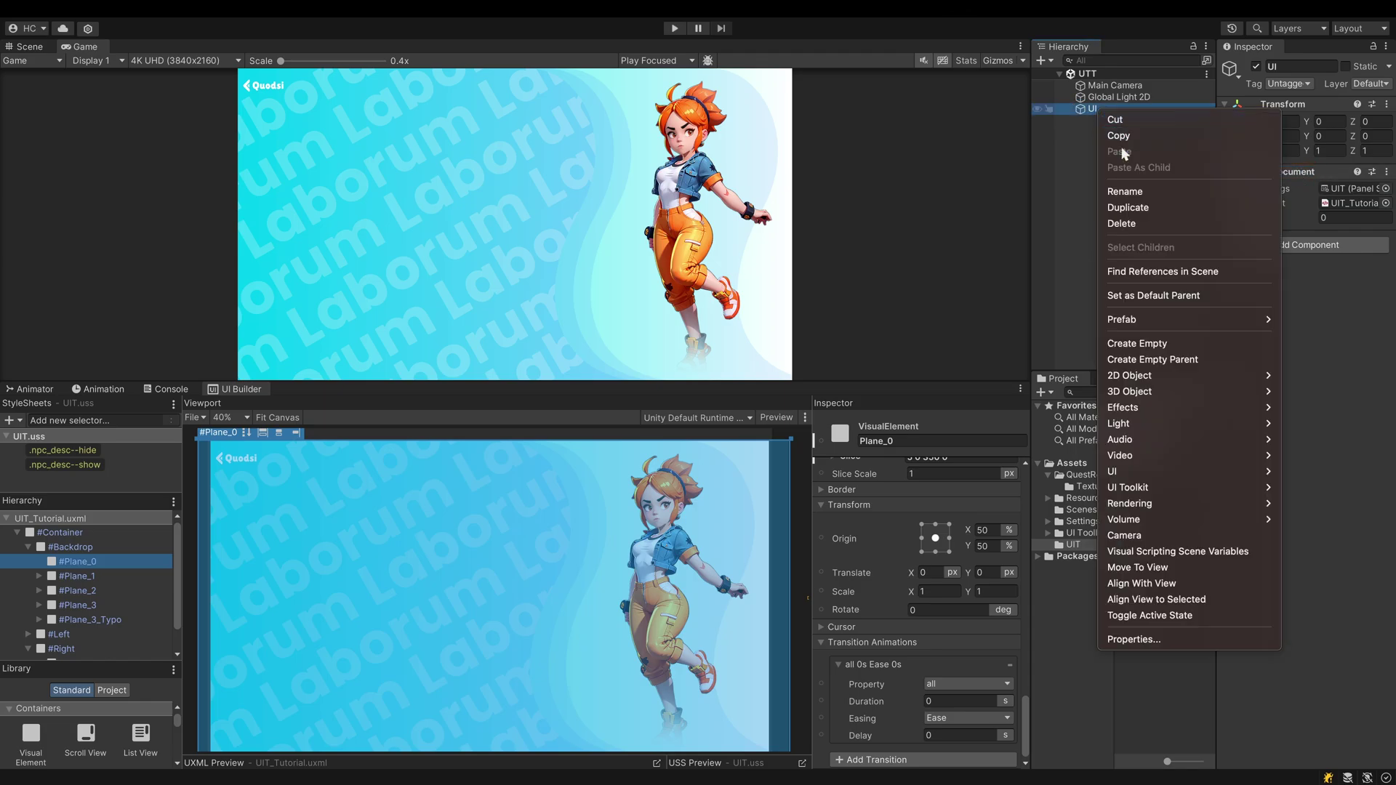
{"action": "left_click", "coordinate": [1115, 345]}
{"action": "type", "text": "Time"}
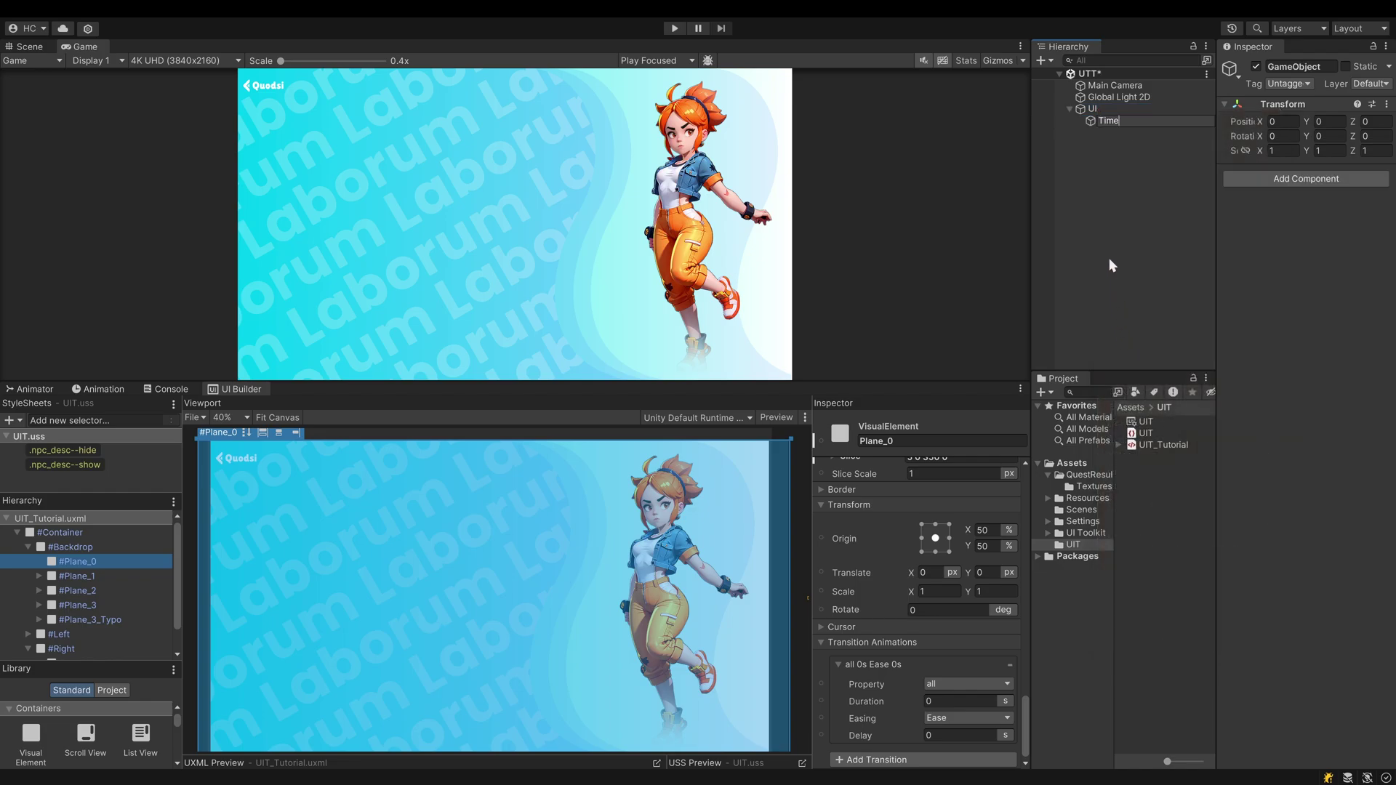
{"action": "type", "text": "line"}
{"action": "key", "text": "Return"}
{"action": "left_click", "coordinate": [1275, 178]}
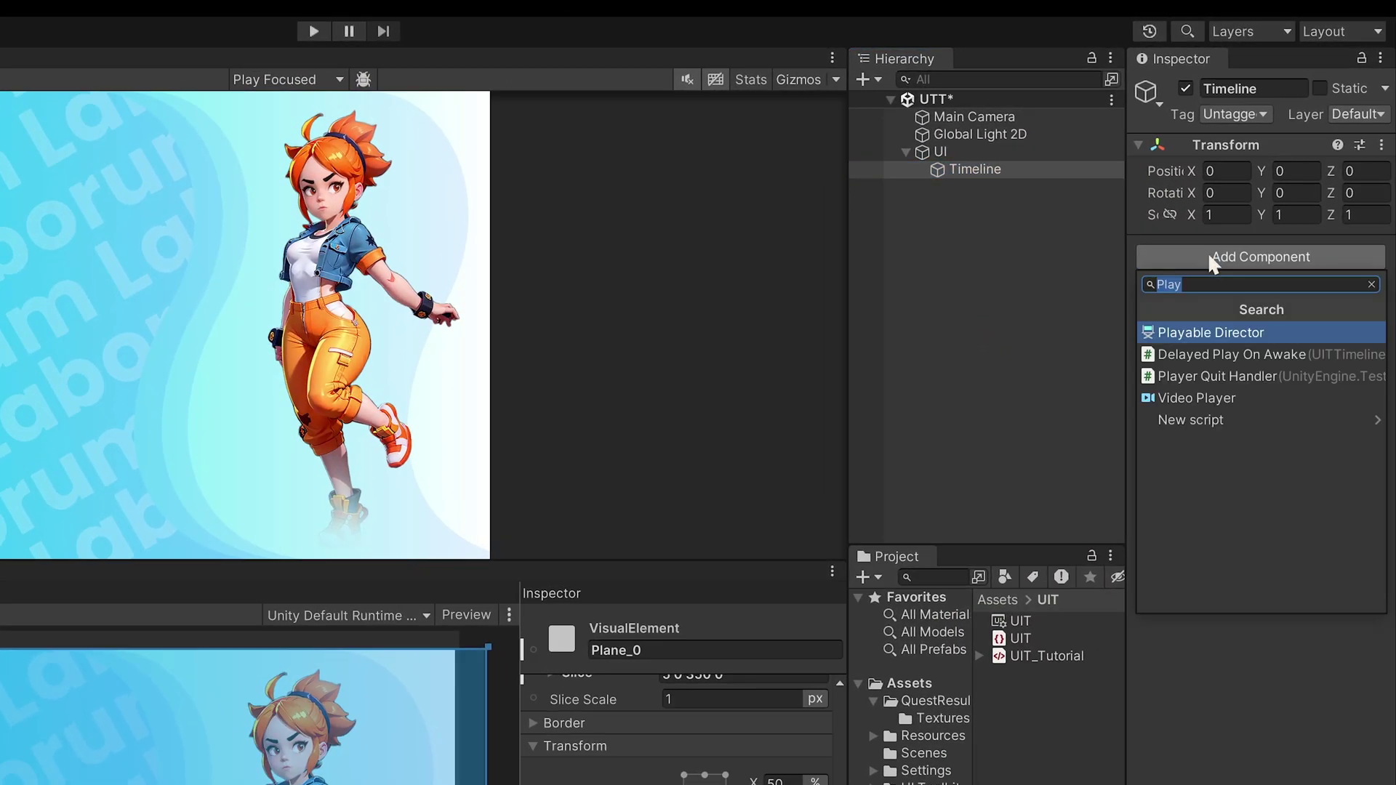
{"action": "type", "text": "play"}
{"action": "key", "text": "Return"}
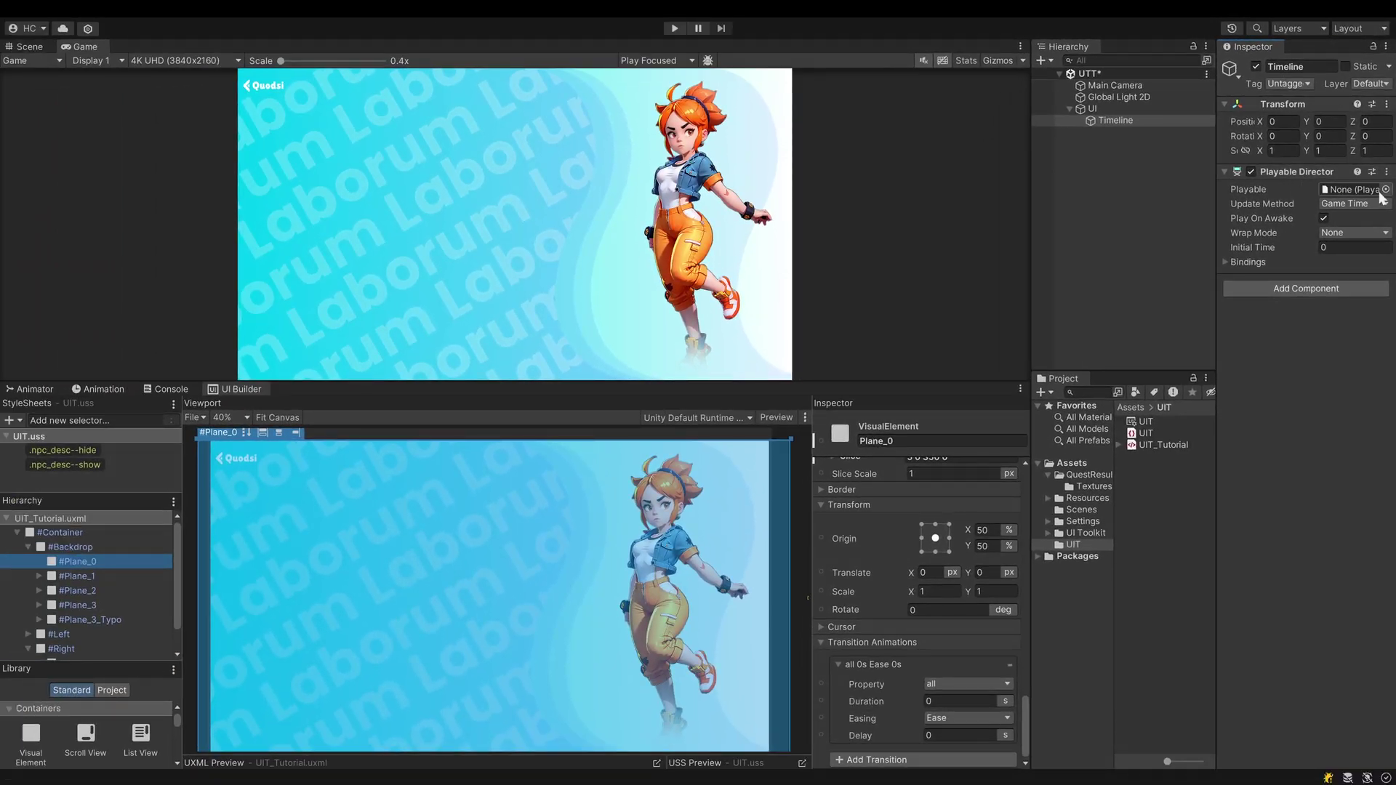
Create a Timeline asset named UIT_Timeline in the UIT project folder
{"action": "right_click", "coordinate": [1139, 490]}
{"action": "mouse_move", "coordinate": [1165, 151]}
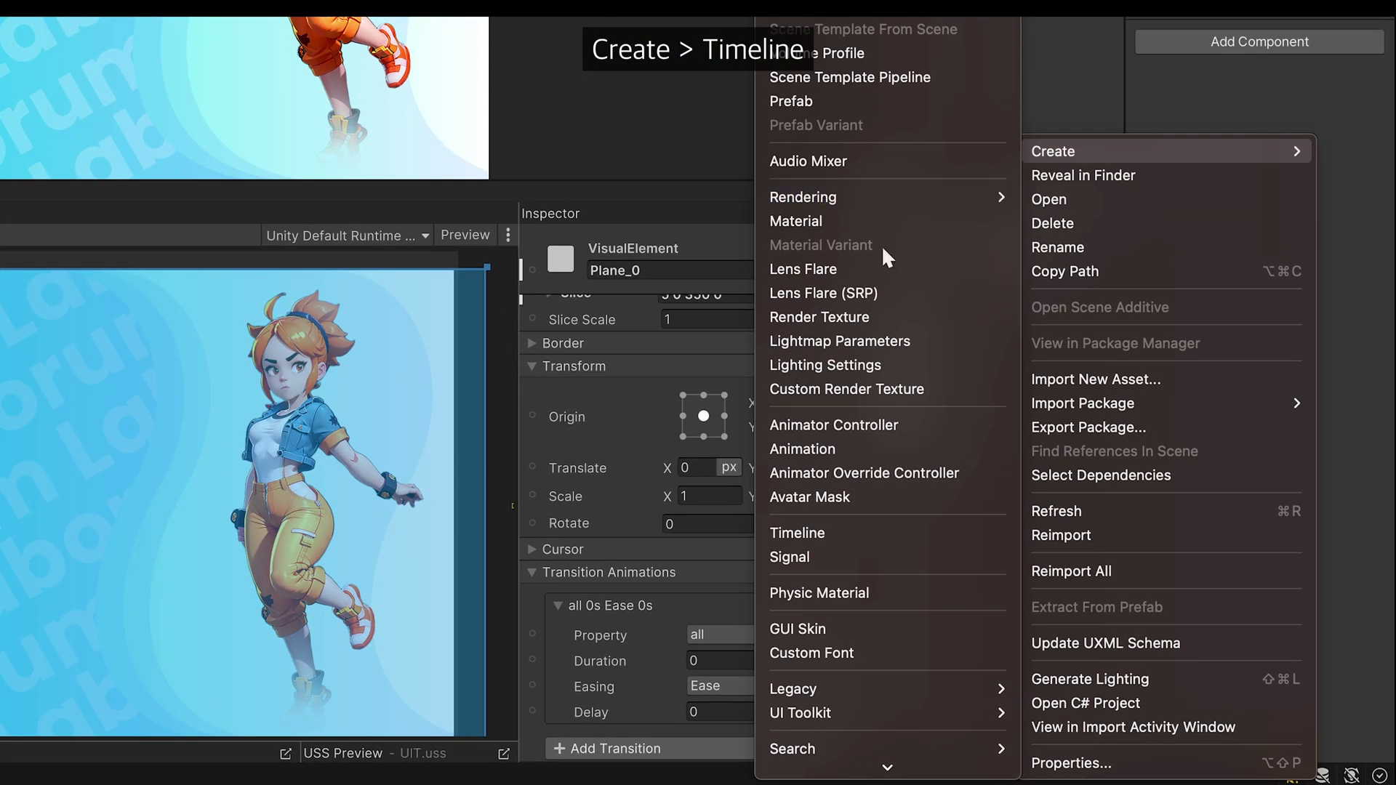
{"action": "left_click", "coordinate": [861, 536]}
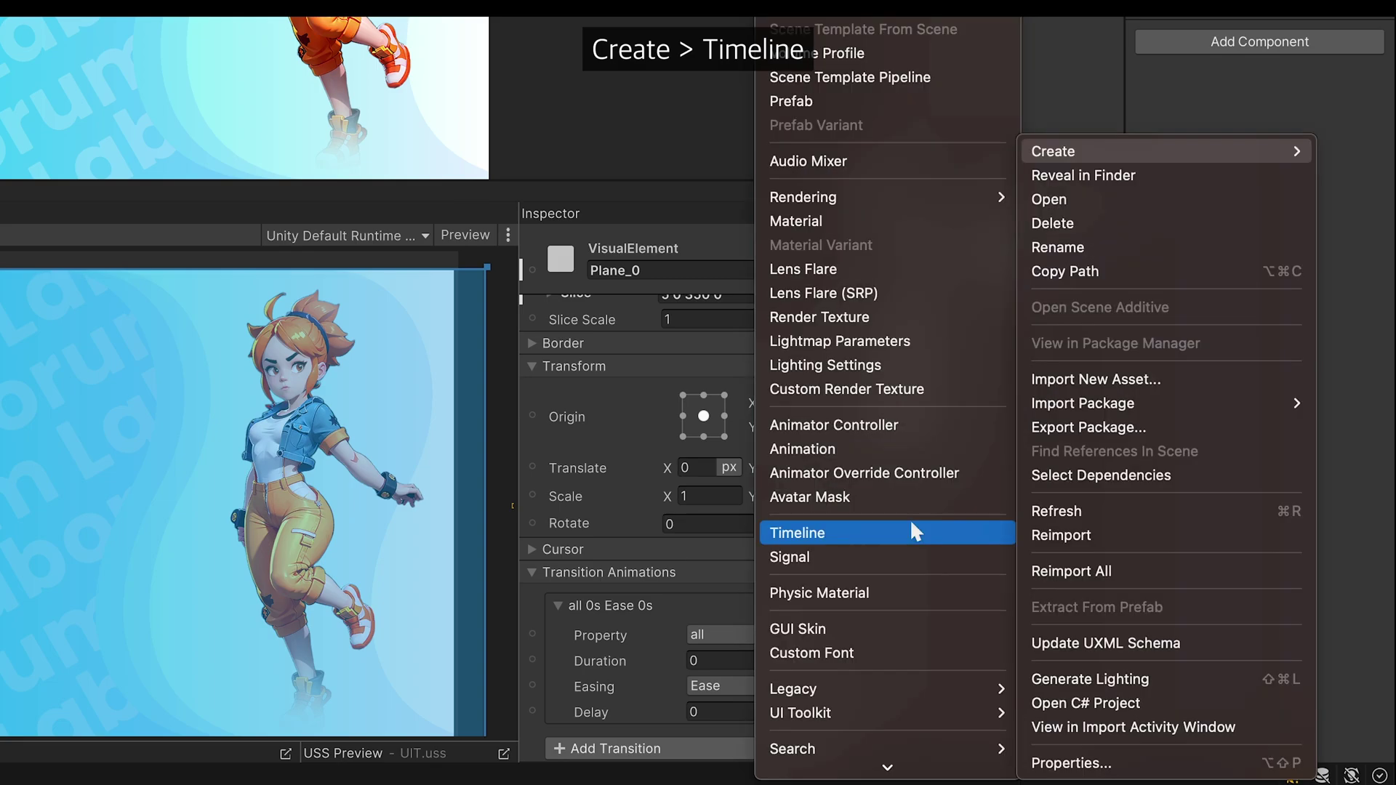
{"action": "type", "text": "UIT_Timeline"}
{"action": "key", "text": "Return"}
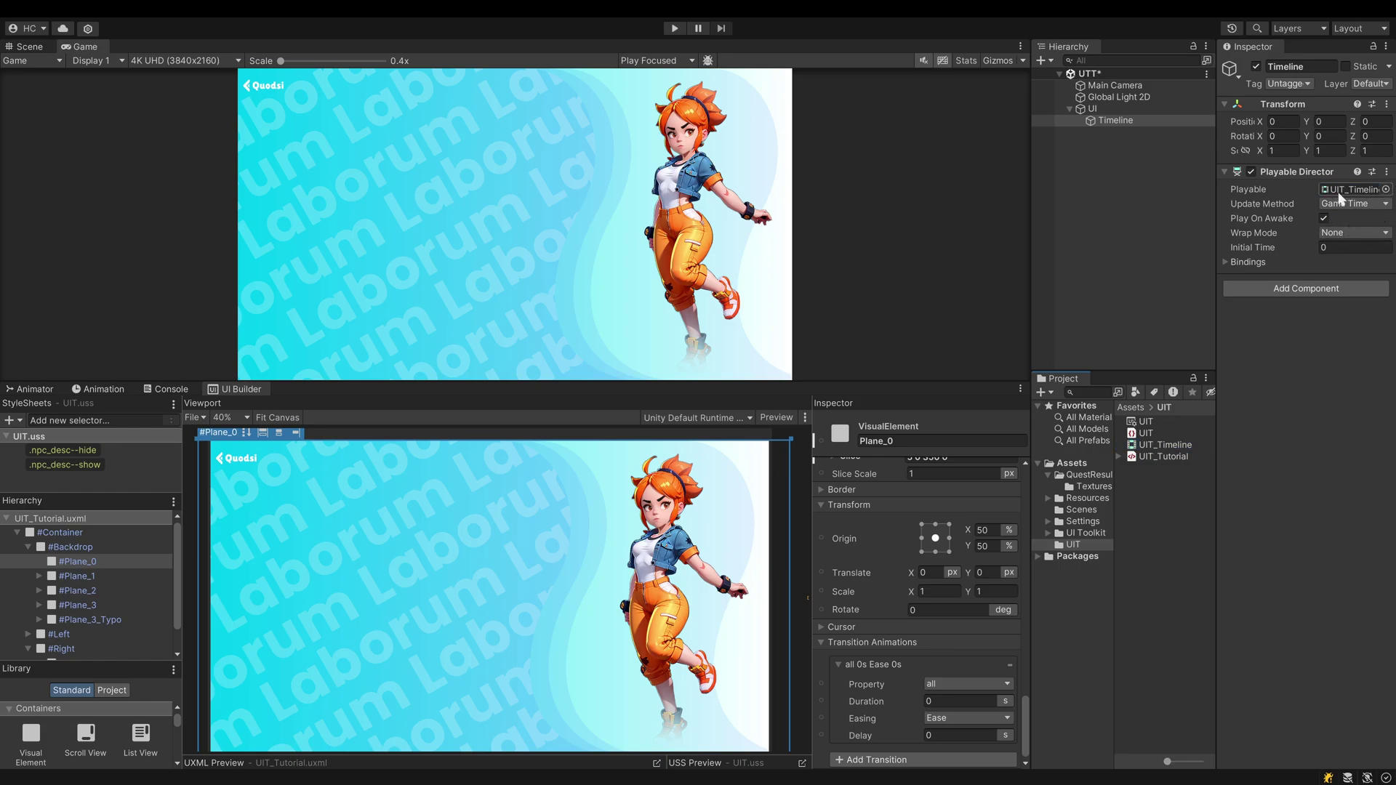
Open UIT_Timeline for editing and add a UIT Visual Element Track, keeping its default name
{"action": "double_click", "coordinate": [1158, 449]}
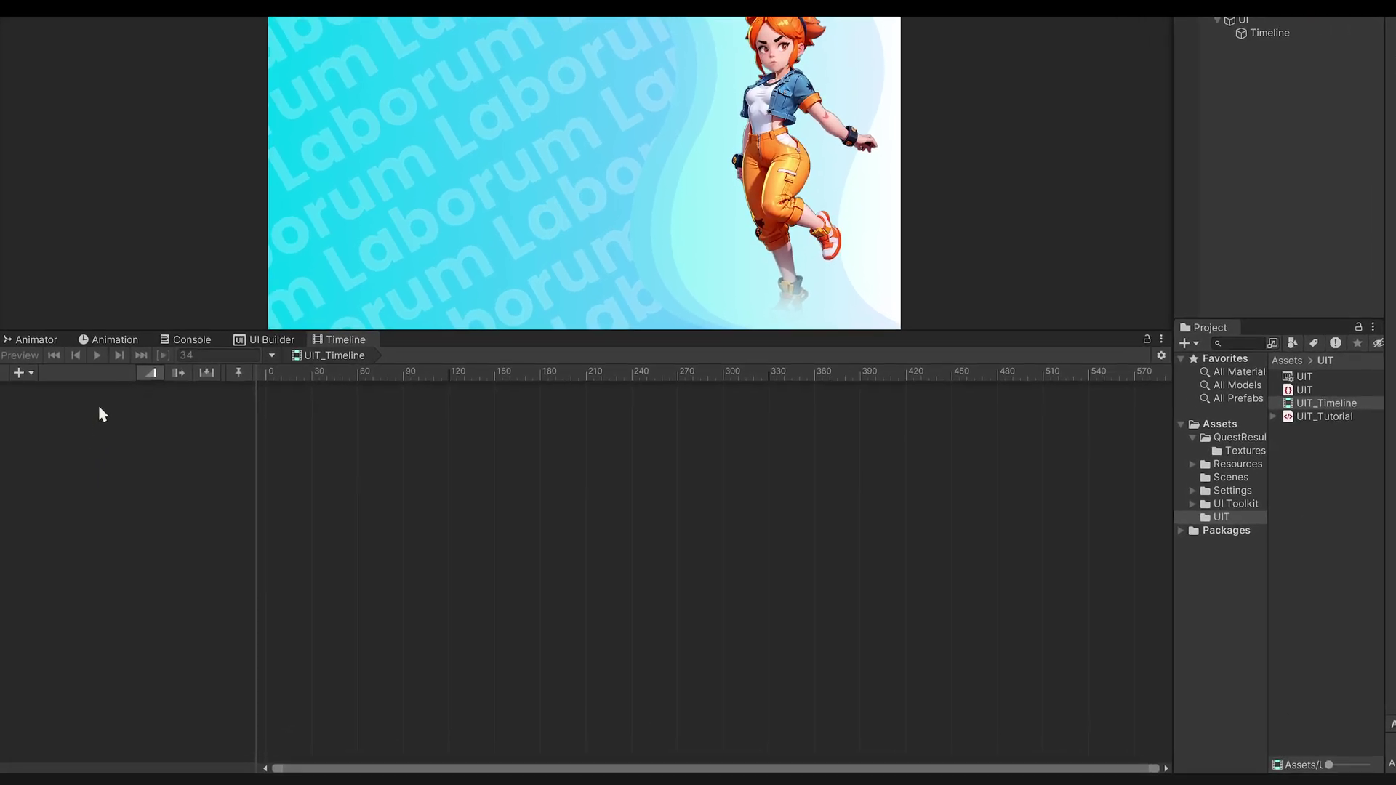
{"action": "right_click", "coordinate": [96, 455]}
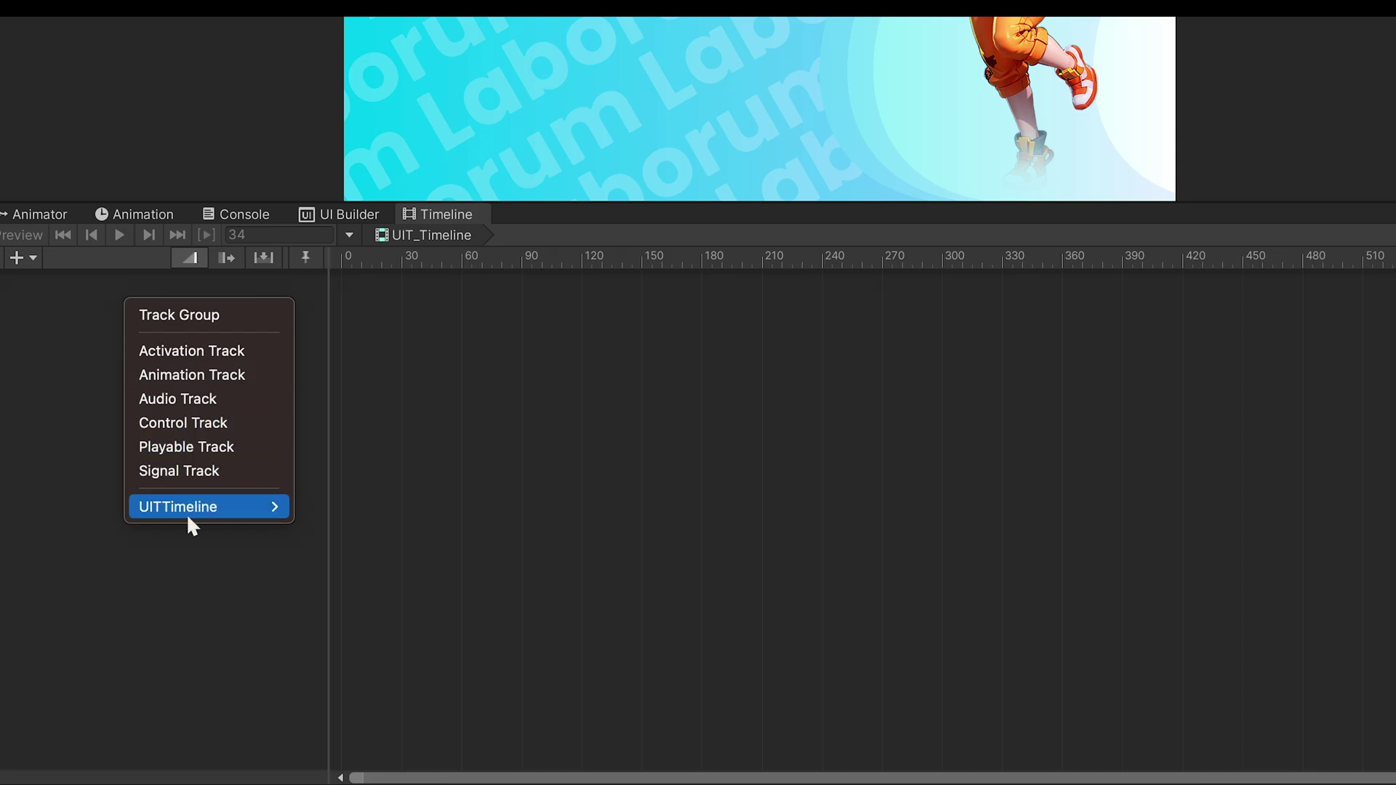
{"action": "mouse_move", "coordinate": [178, 507]}
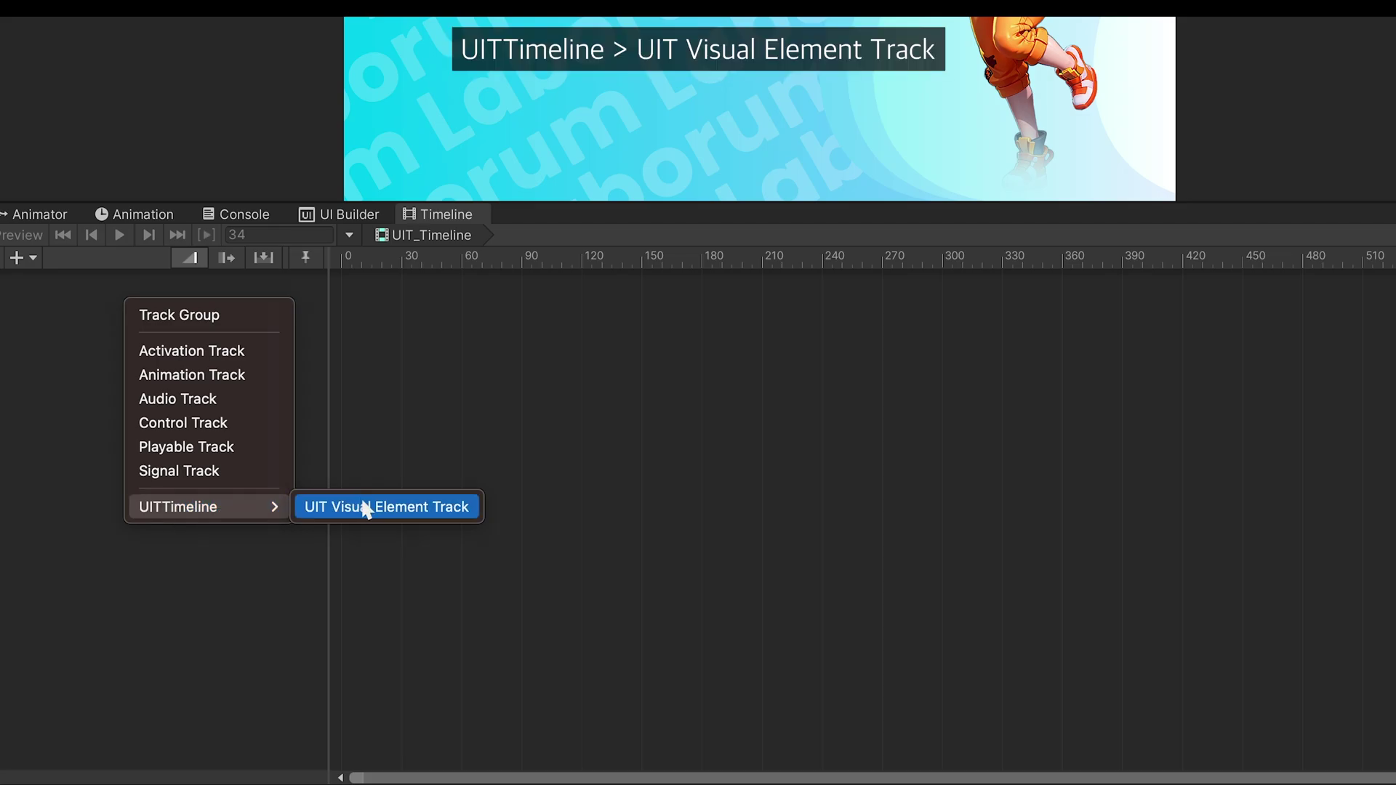
{"action": "left_click", "coordinate": [416, 509]}
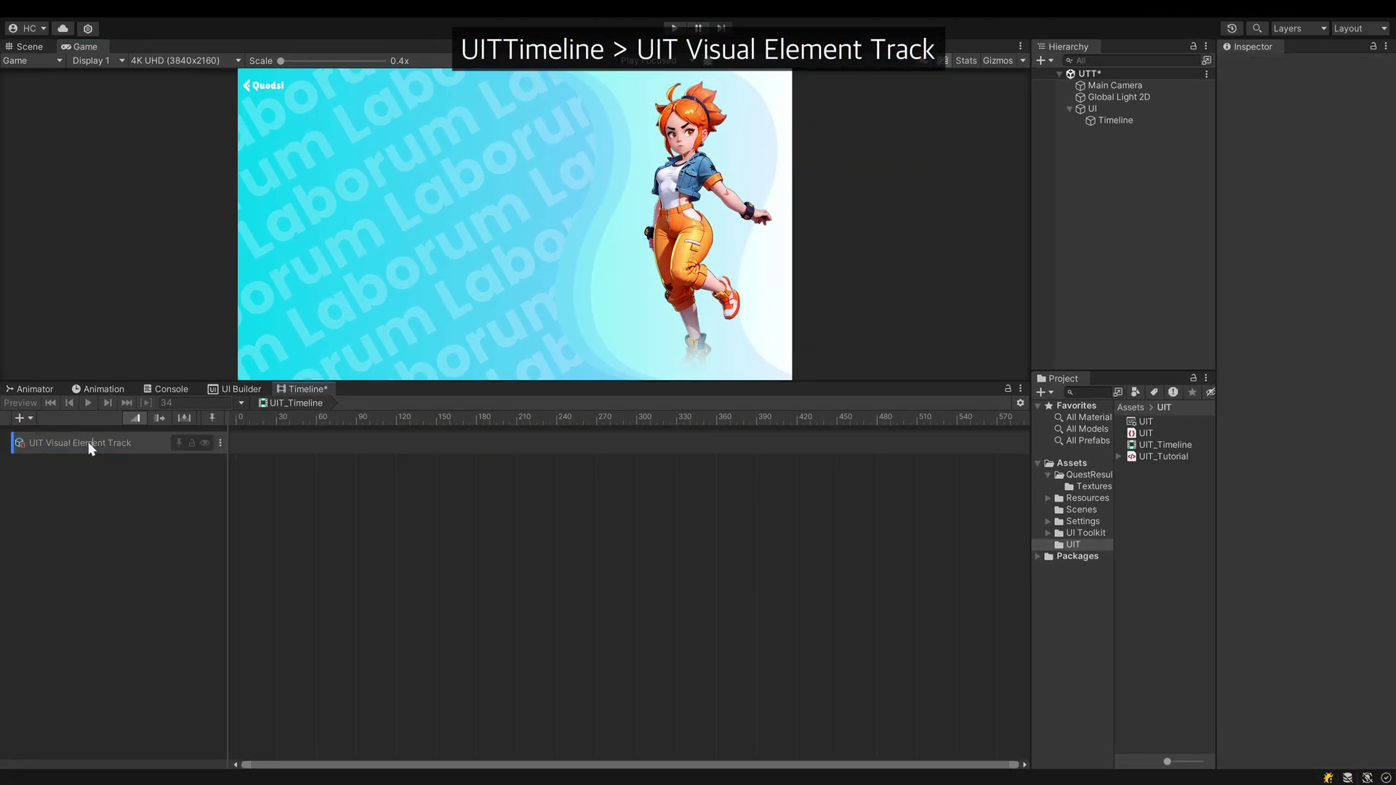
{"action": "double_click", "coordinate": [87, 444]}
{"action": "key", "text": "Return"}
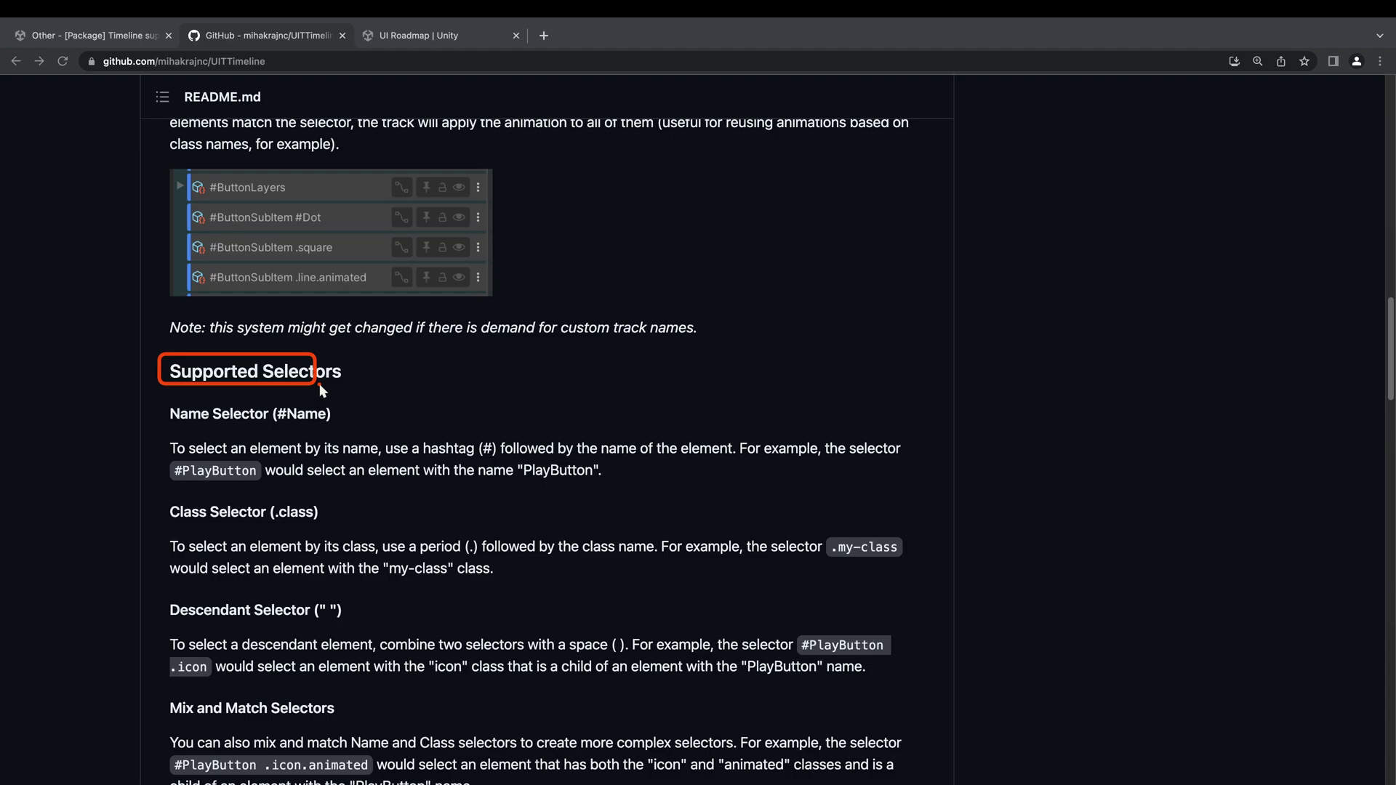
{"action": "left_click", "coordinate": [159, 412]}
{"action": "left_click", "coordinate": [156, 515]}
{"action": "left_click", "coordinate": [166, 611]}
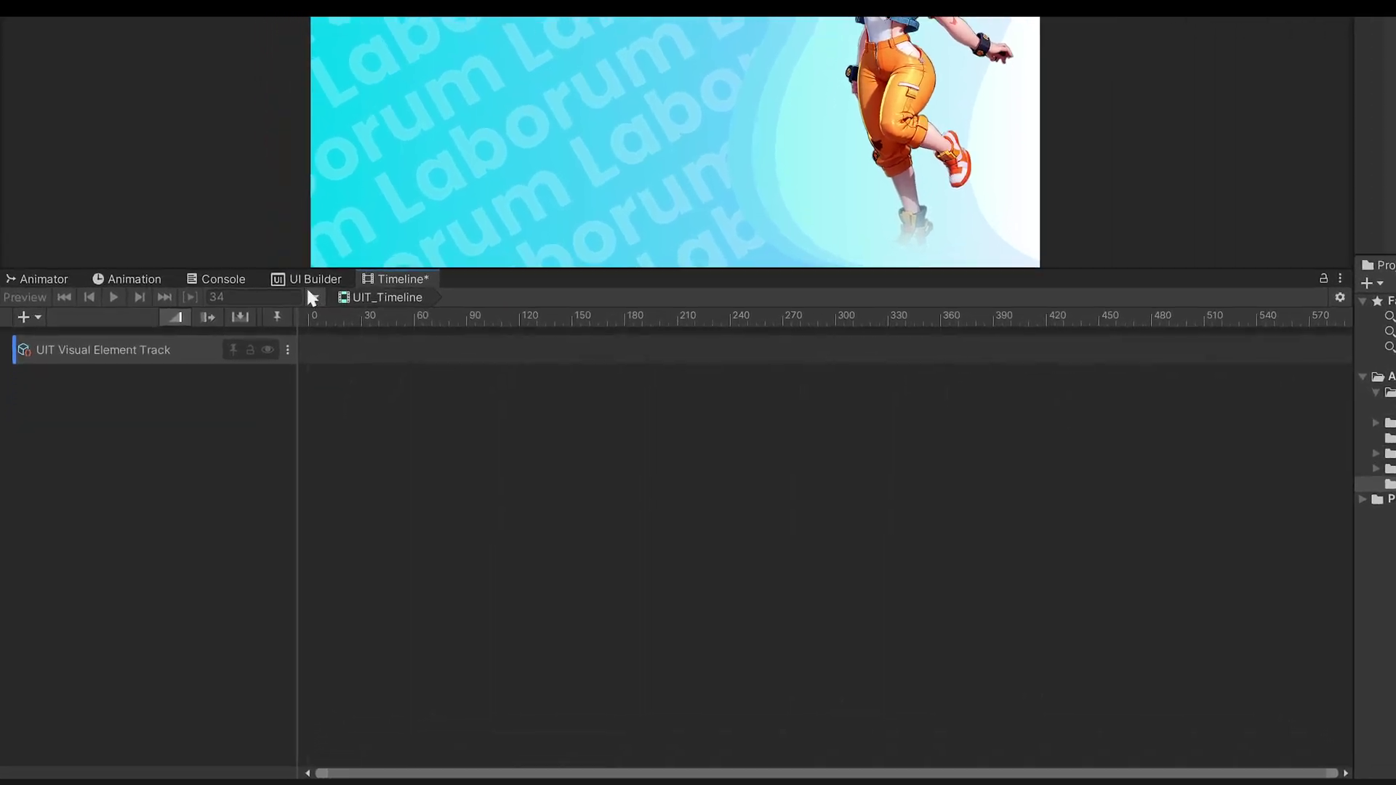
Confirm Plane_0's name in UI Builder, rename the track #Plane_0, and bring up its add-clip choices
{"action": "left_click", "coordinate": [307, 286]}
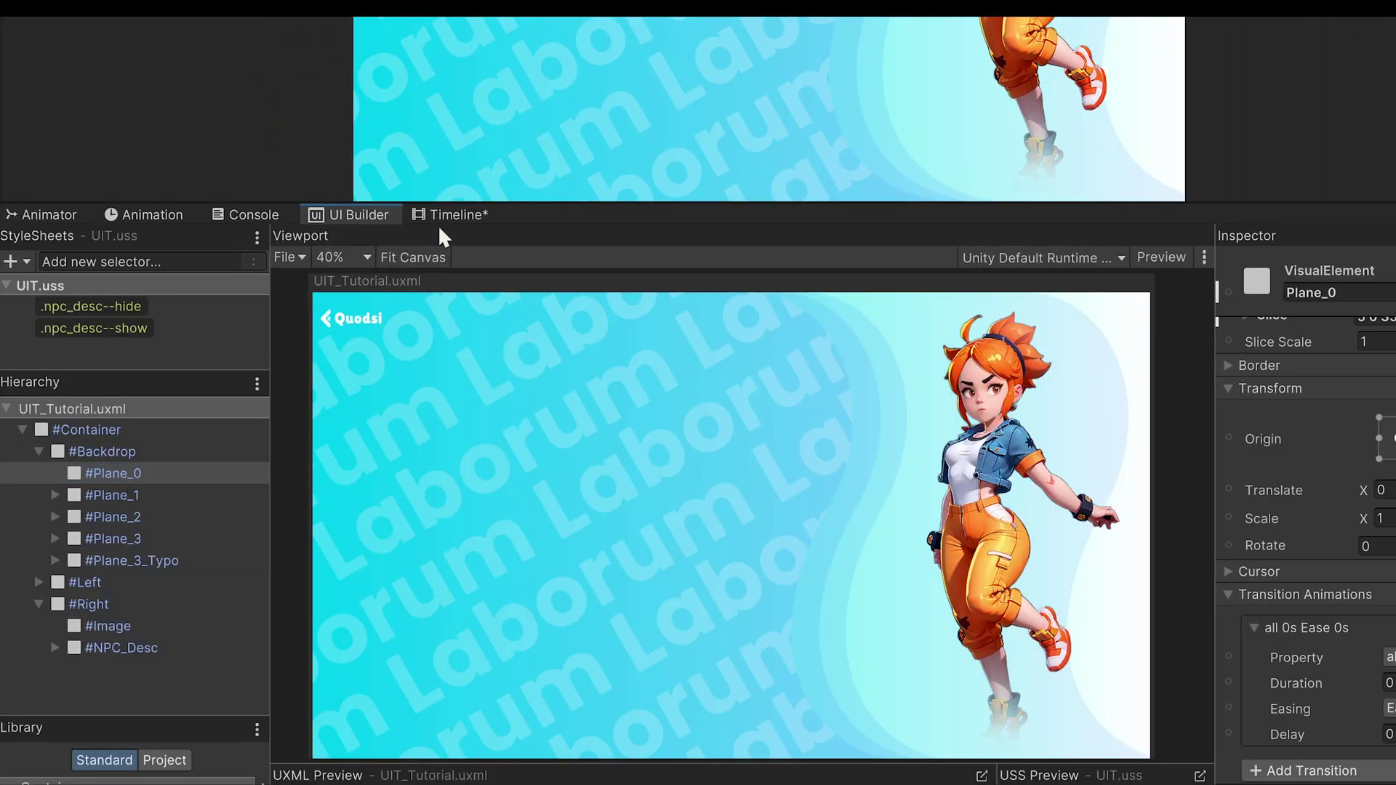
{"action": "left_click", "coordinate": [443, 216]}
{"action": "double_click", "coordinate": [144, 296]}
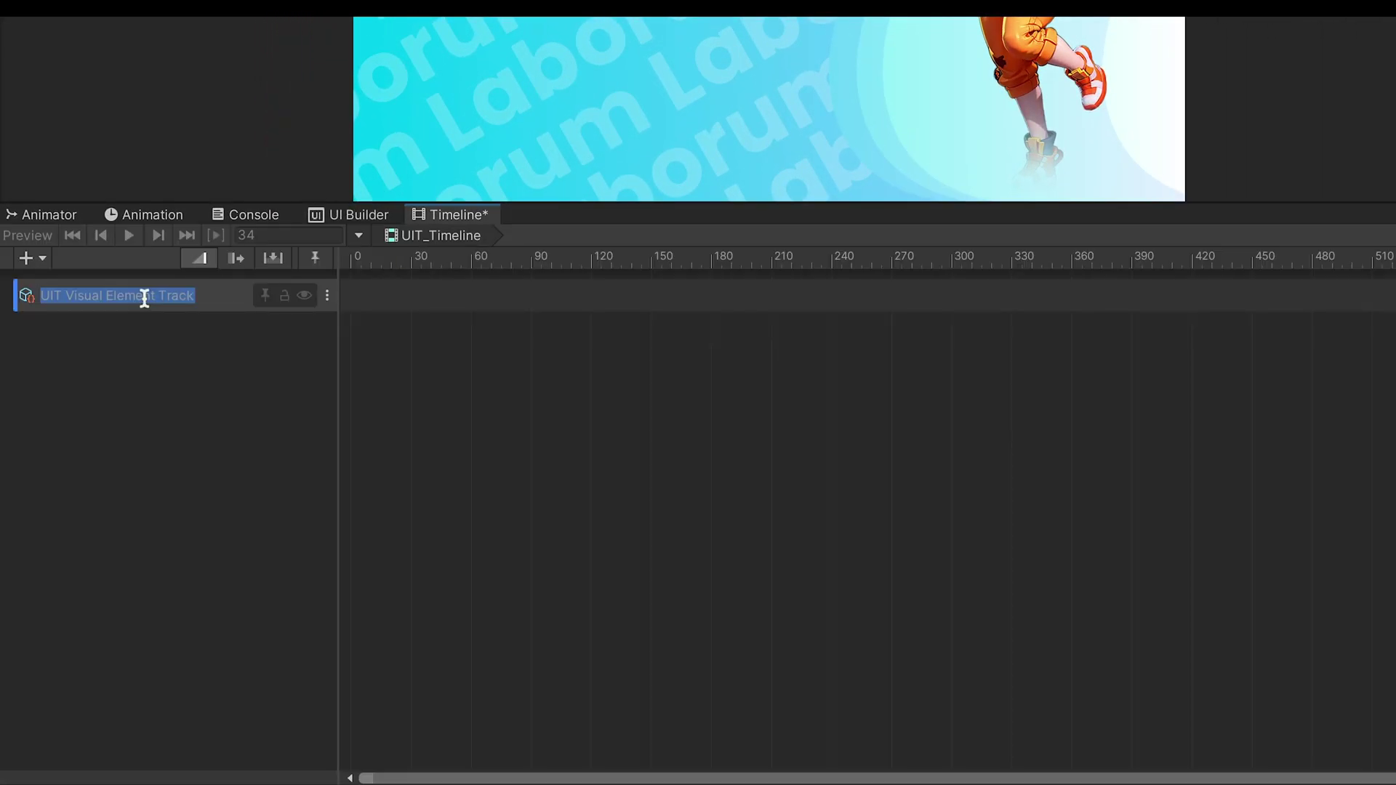
{"action": "type", "text": "#Plane_0"}
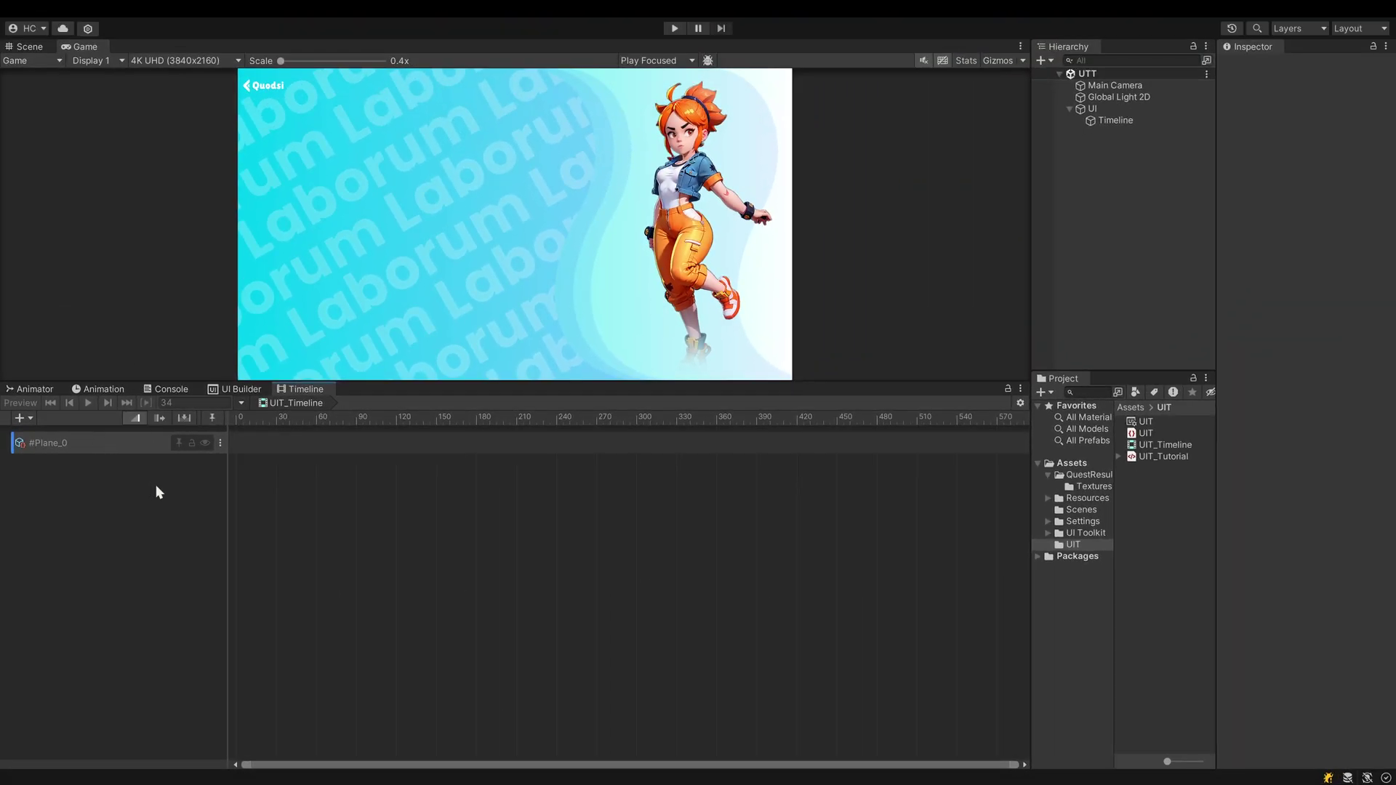
{"action": "left_click", "coordinate": [278, 441]}
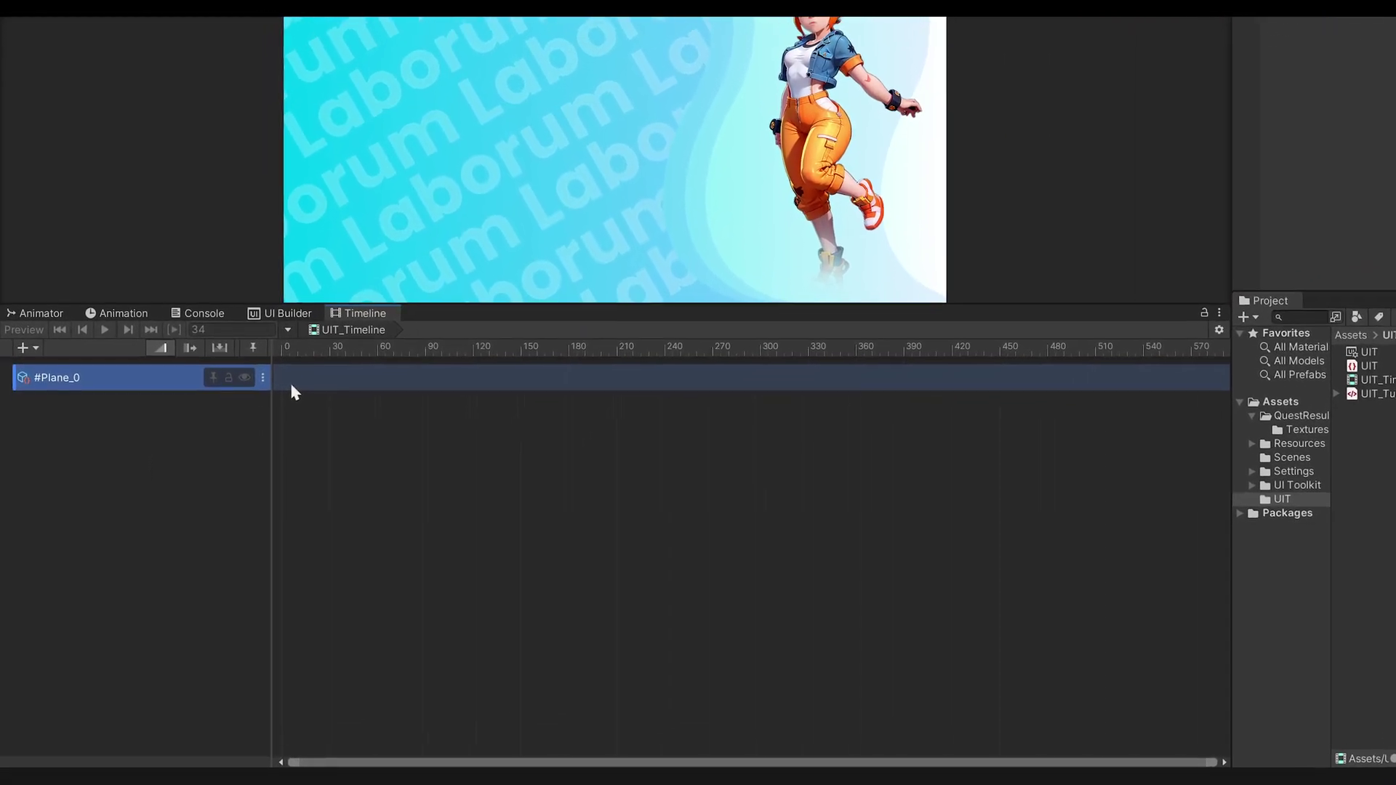
{"action": "right_click", "coordinate": [238, 451]}
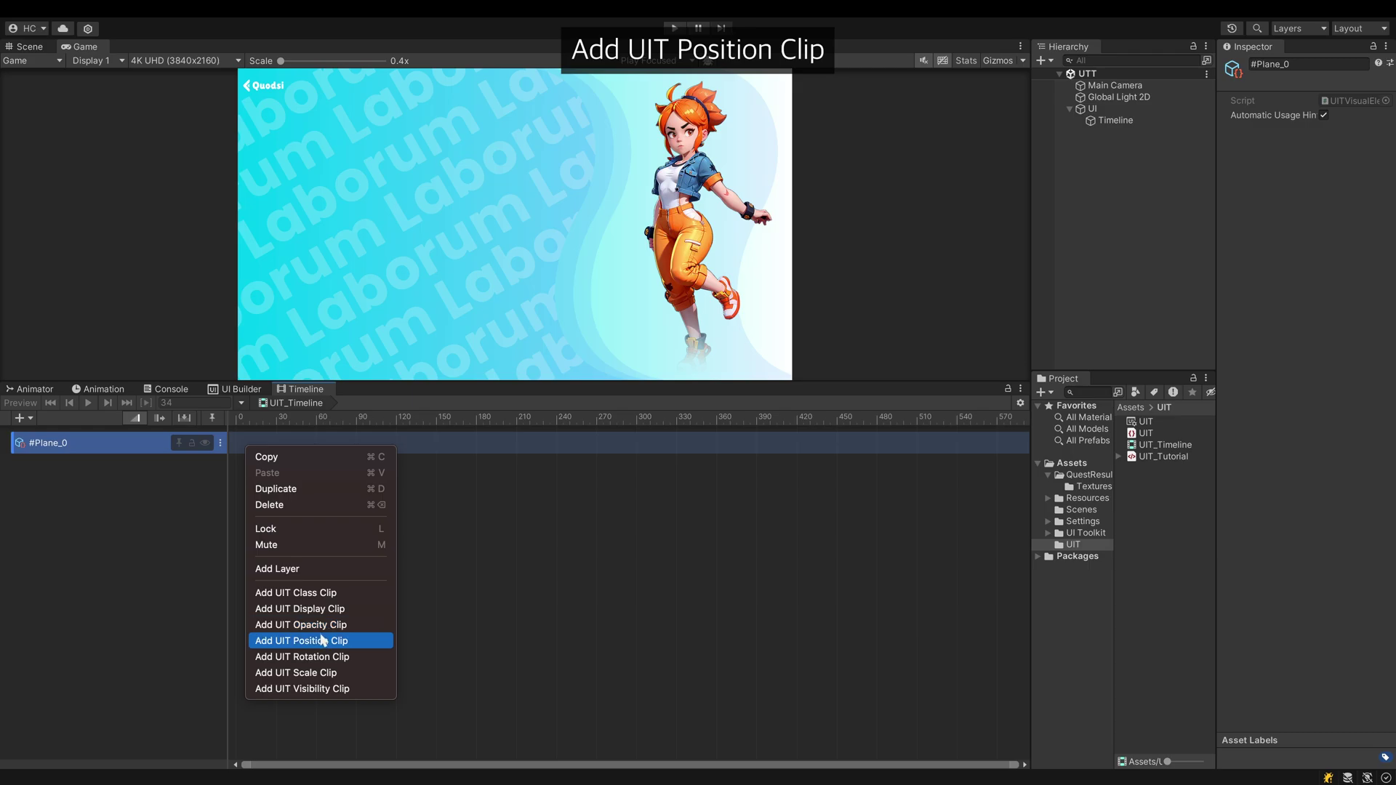
Add a UIT Position Clip to #Plane_0, enable preview, and key Position X at -2000 at the start
{"action": "left_click", "coordinate": [308, 641]}
{"action": "left_click", "coordinate": [273, 448]}
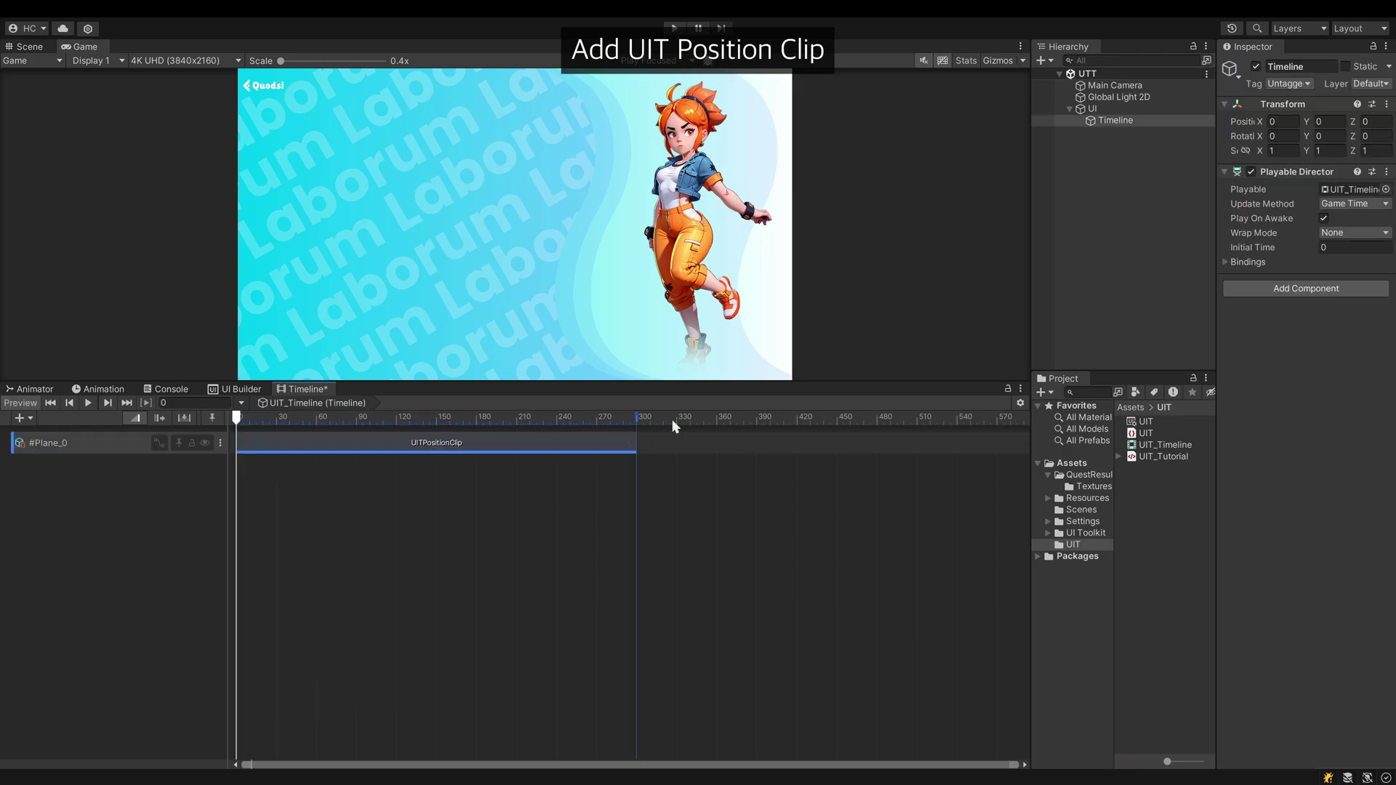
{"action": "left_click", "coordinate": [269, 450]}
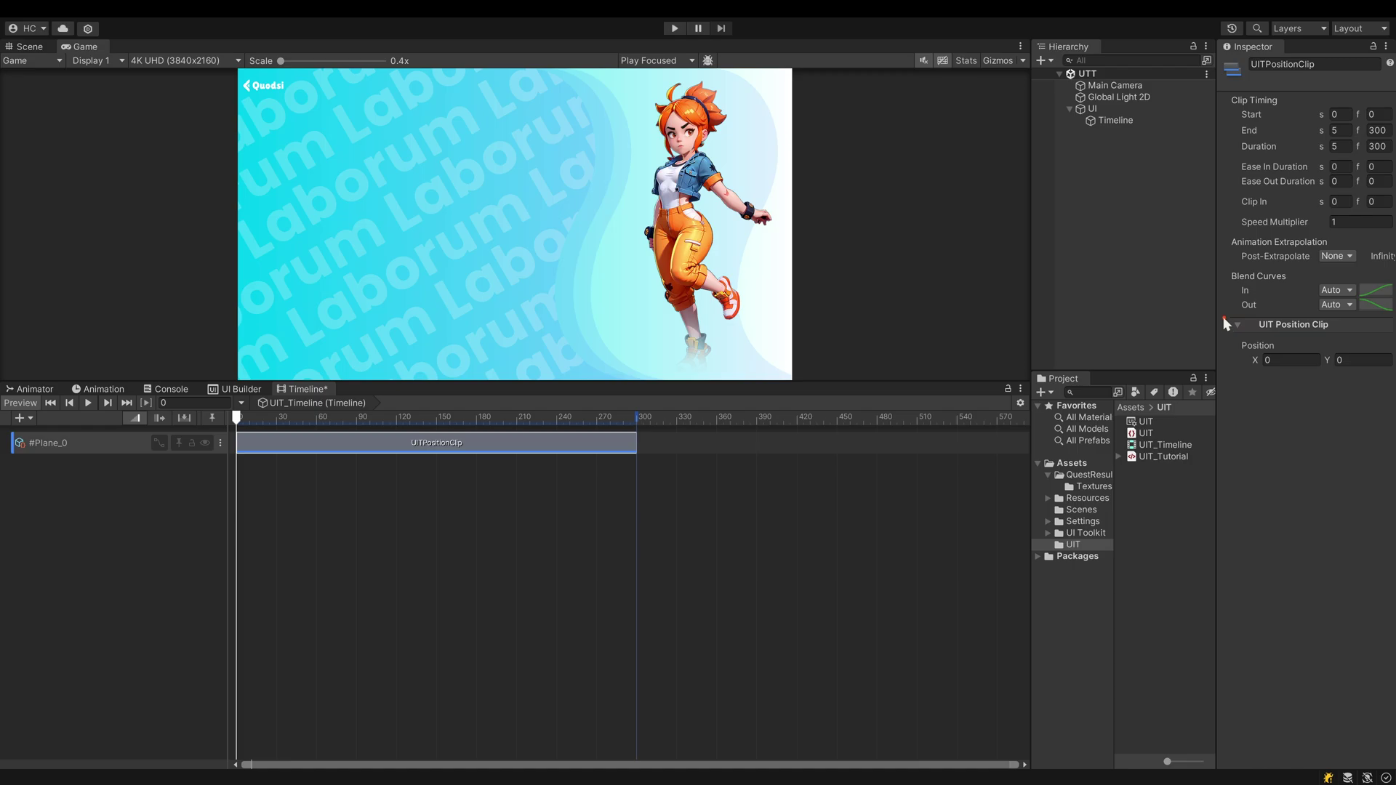
{"action": "left_click_drag", "start_coordinate": [1225, 323], "coordinate": [1351, 339]}
{"action": "left_click", "coordinate": [1276, 361]}
{"action": "type", "text": "-2000"}
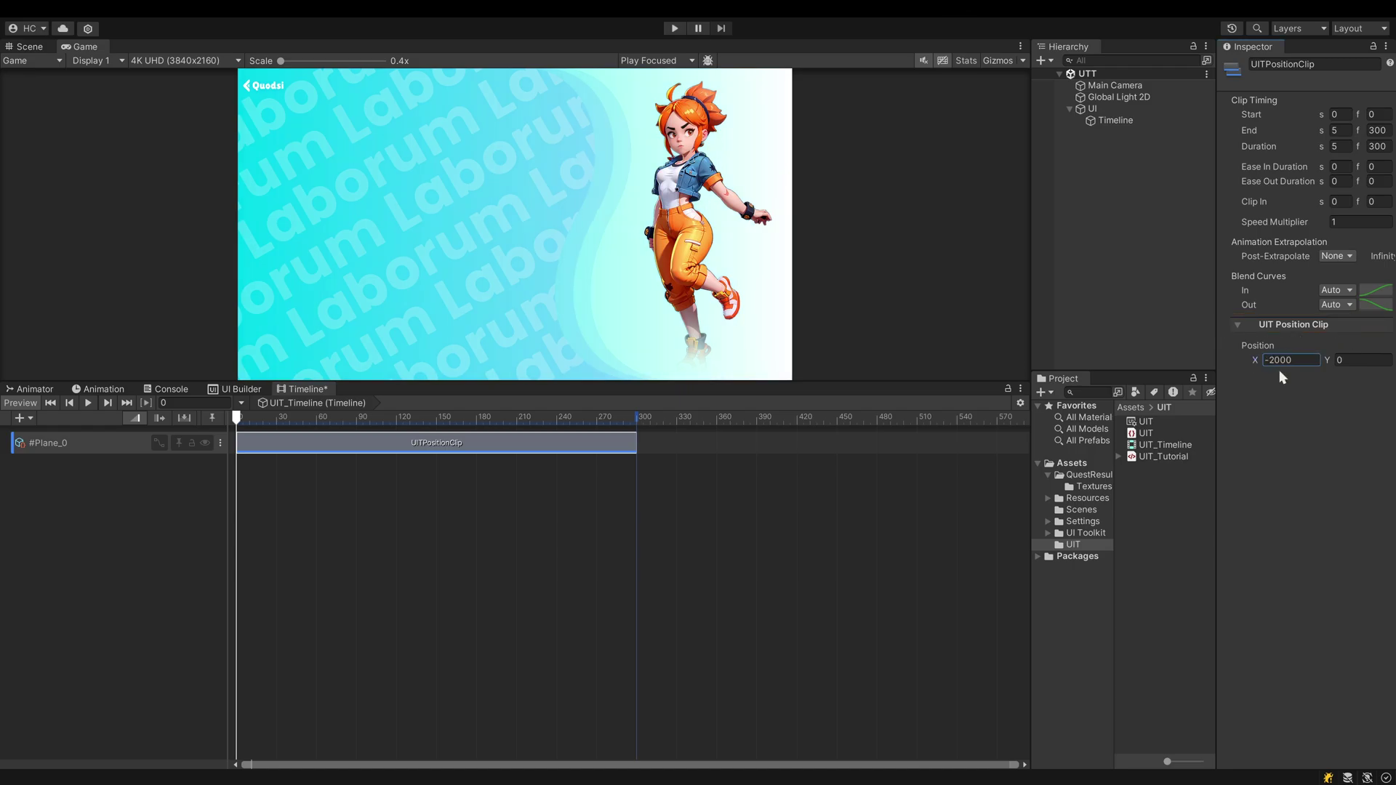
{"action": "right_click", "coordinate": [1263, 362]}
{"action": "left_click", "coordinate": [1277, 430]}
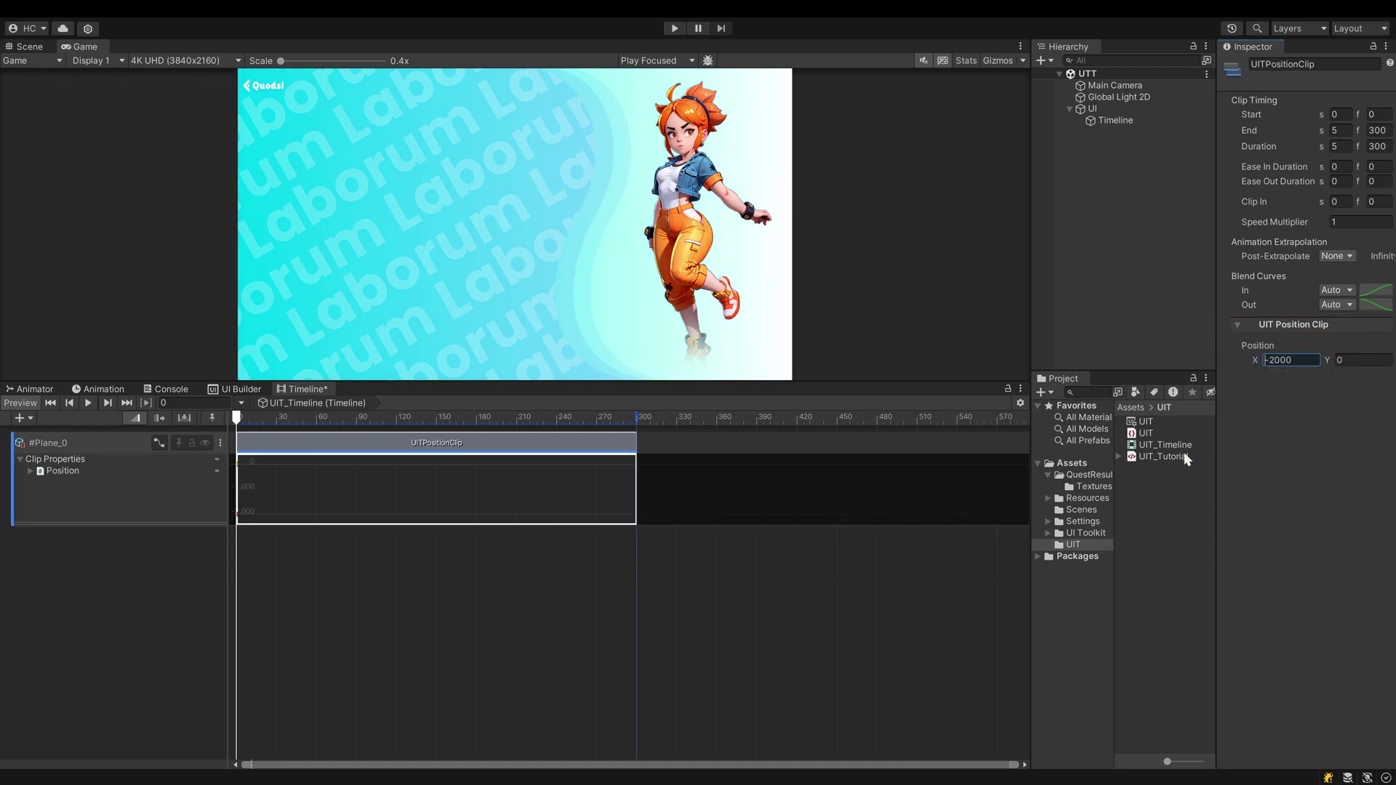
{"action": "left_click", "coordinate": [216, 442]}
{"action": "scroll", "coordinate": [244, 424], "scroll_direction": "up", "scroll_amount": 1}
Scrub to the clip's end at frame 300, set X to 0, and open the clip's animation
{"action": "left_click_drag", "start_coordinate": [239, 419], "coordinate": [656, 433]}
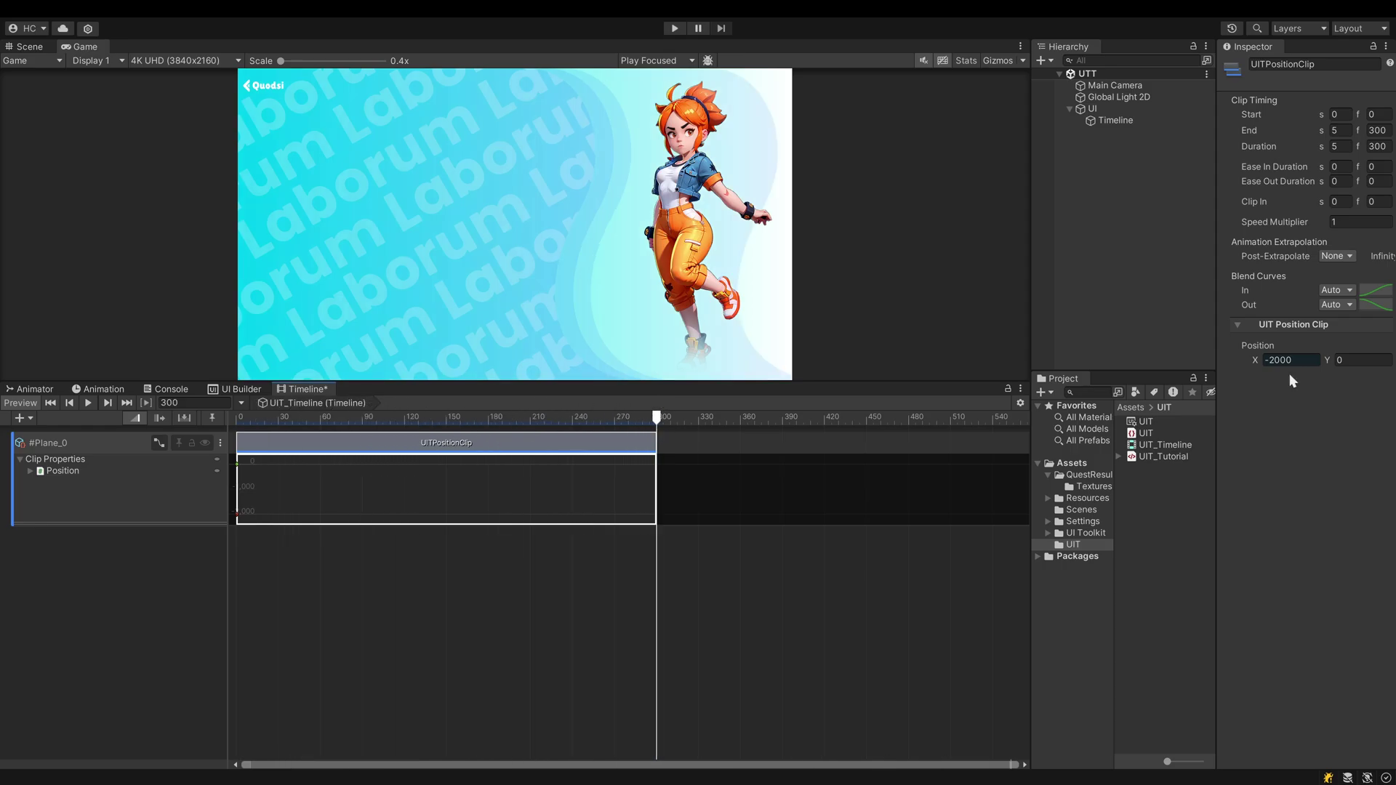
{"action": "left_click", "coordinate": [1290, 361]}
{"action": "type", "text": "0"}
{"action": "double_click", "coordinate": [467, 451]}
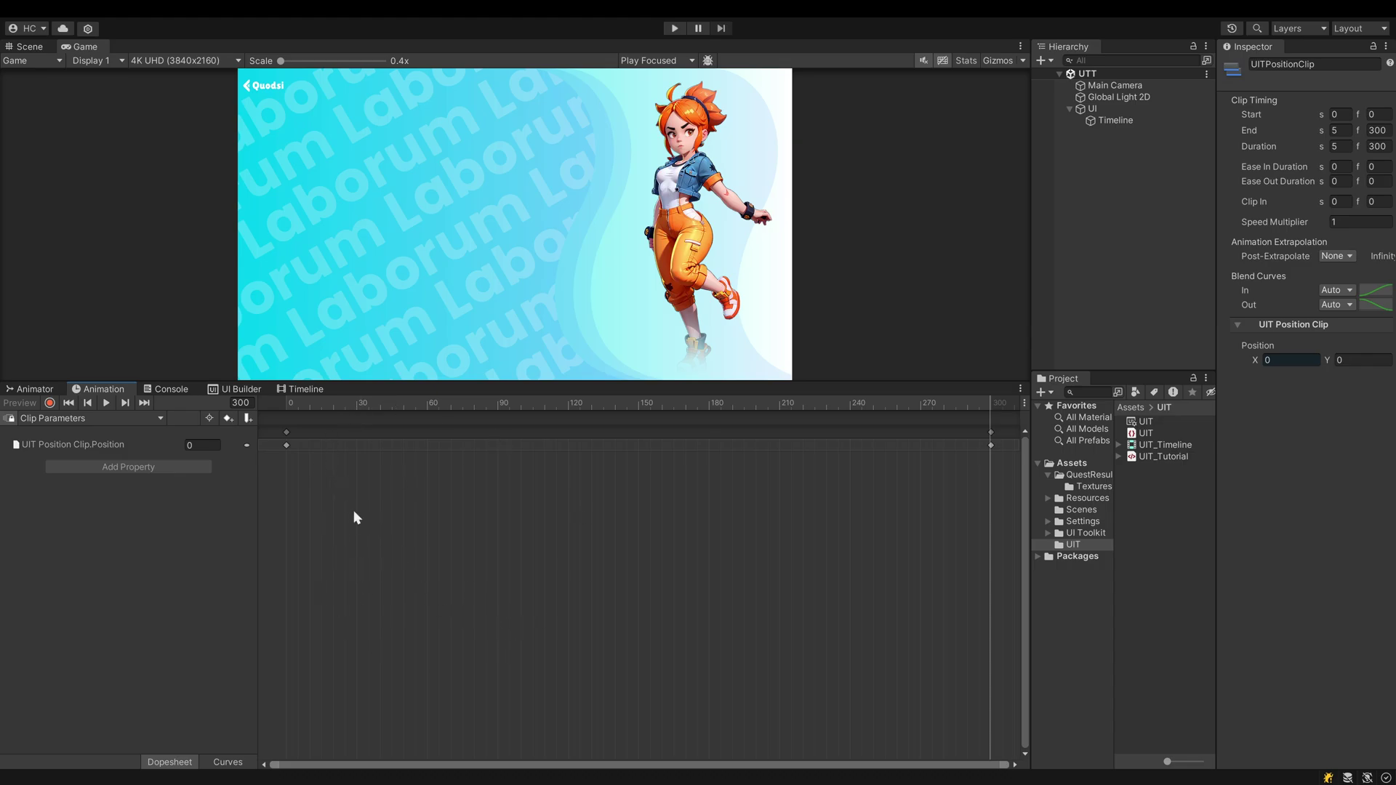
View the position keys as curves, play and stop the preview, rewind to frame 0, and return to the timeline
{"action": "left_click", "coordinate": [238, 763]}
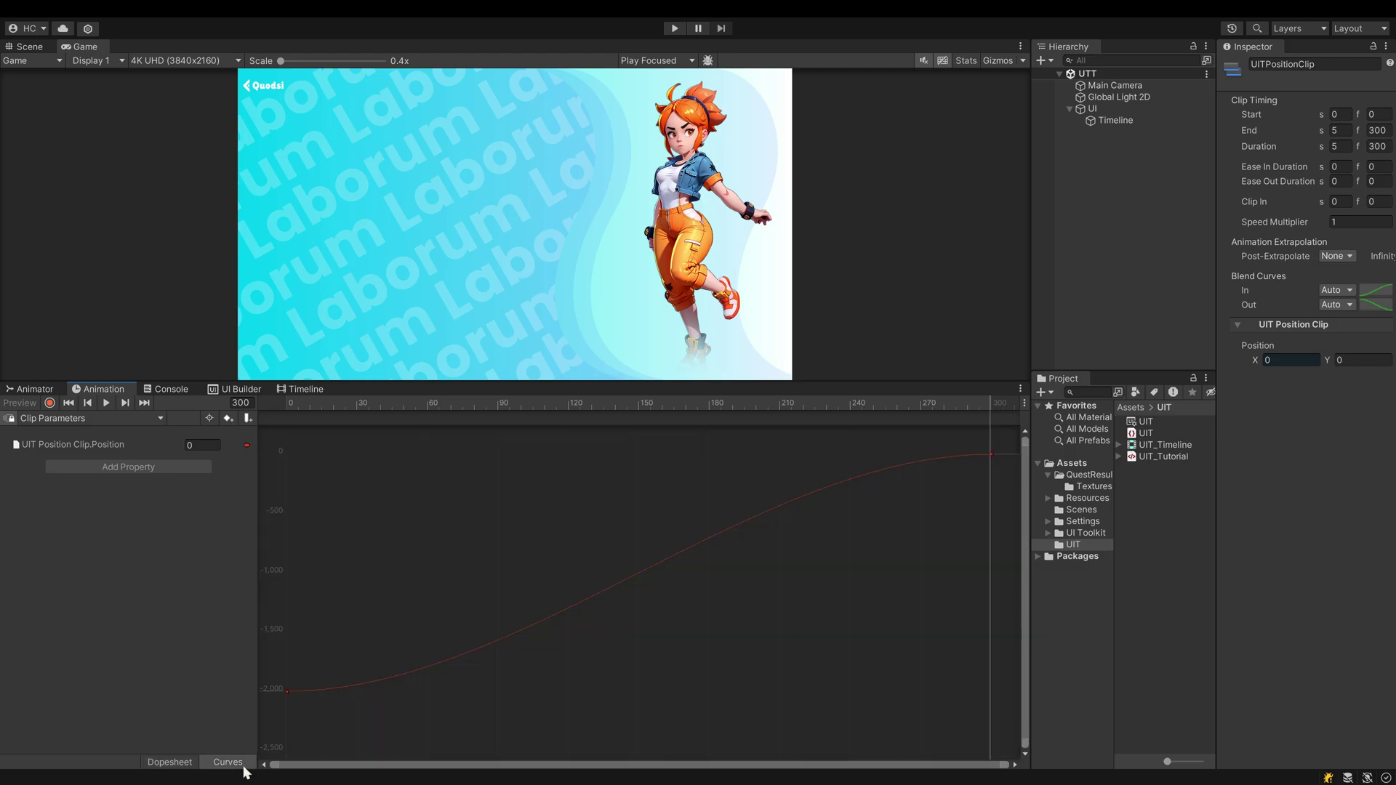
{"action": "left_click", "coordinate": [105, 403]}
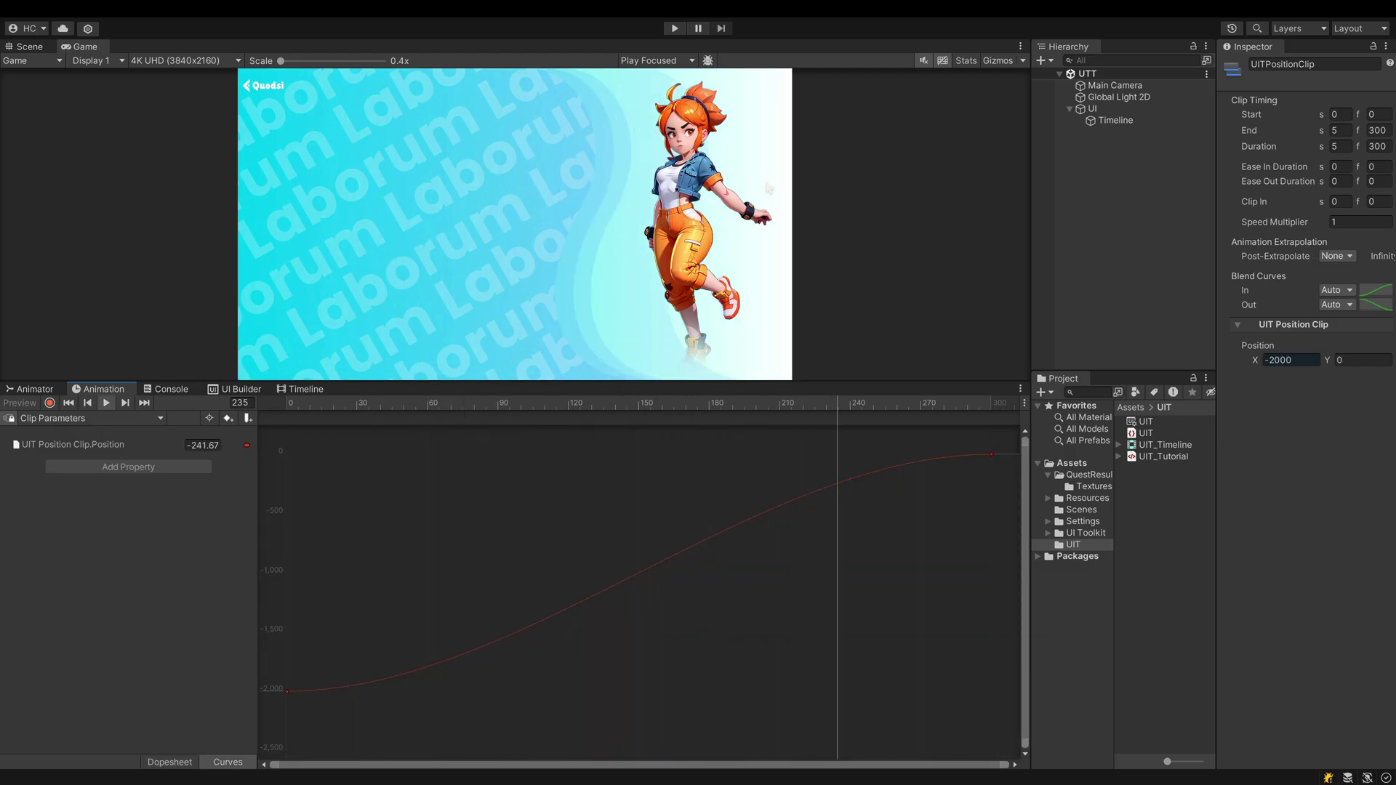
{"action": "left_click", "coordinate": [863, 406]}
{"action": "mouse_move", "coordinate": [862, 409]}
{"action": "left_mouse_down"}
{"action": "mouse_move", "coordinate": [206, 470]}
{"action": "mouse_move", "coordinate": [752, 436]}
{"action": "mouse_move", "coordinate": [845, 445]}
{"action": "mouse_move", "coordinate": [288, 393]}
{"action": "mouse_move", "coordinate": [416, 424]}
{"action": "left_mouse_up"}
{"action": "left_click", "coordinate": [295, 389]}
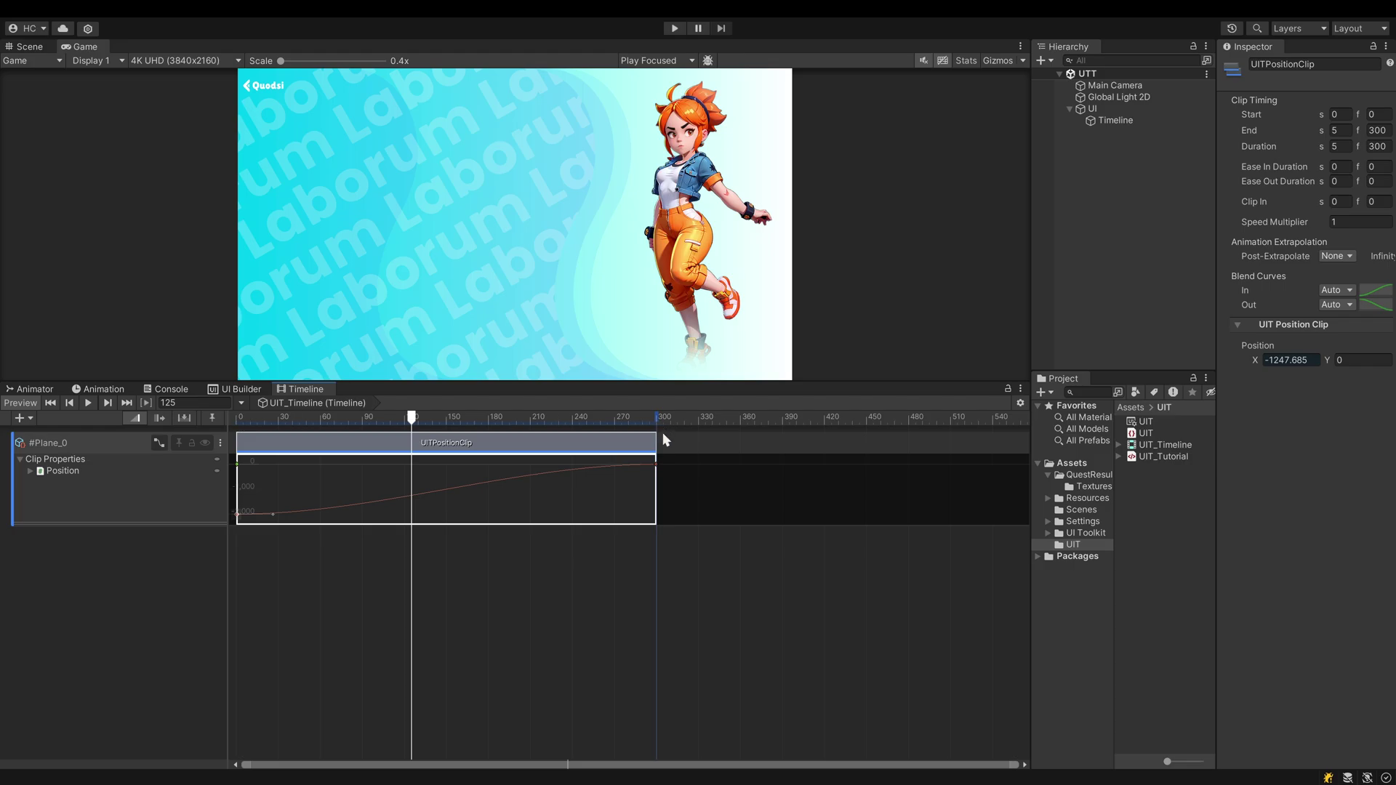
Drag the clip's end back to about frame 60 and play the timeline to preview the slide-in
{"action": "left_click_drag", "start_coordinate": [654, 442], "coordinate": [323, 460], "text": "shift"}
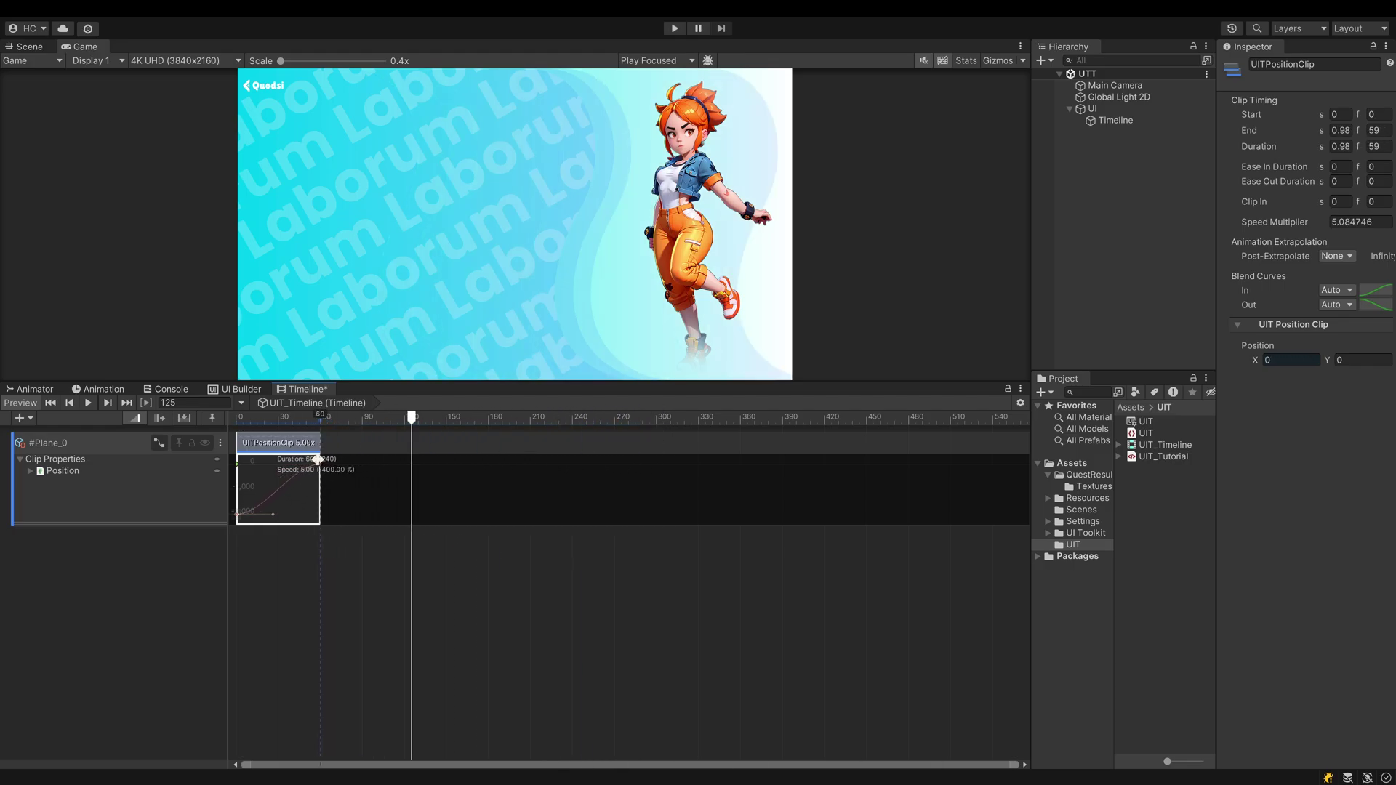
{"action": "left_click_drag", "start_coordinate": [323, 459], "coordinate": [320, 459], "text": "shift"}
{"action": "left_click", "coordinate": [237, 424]}
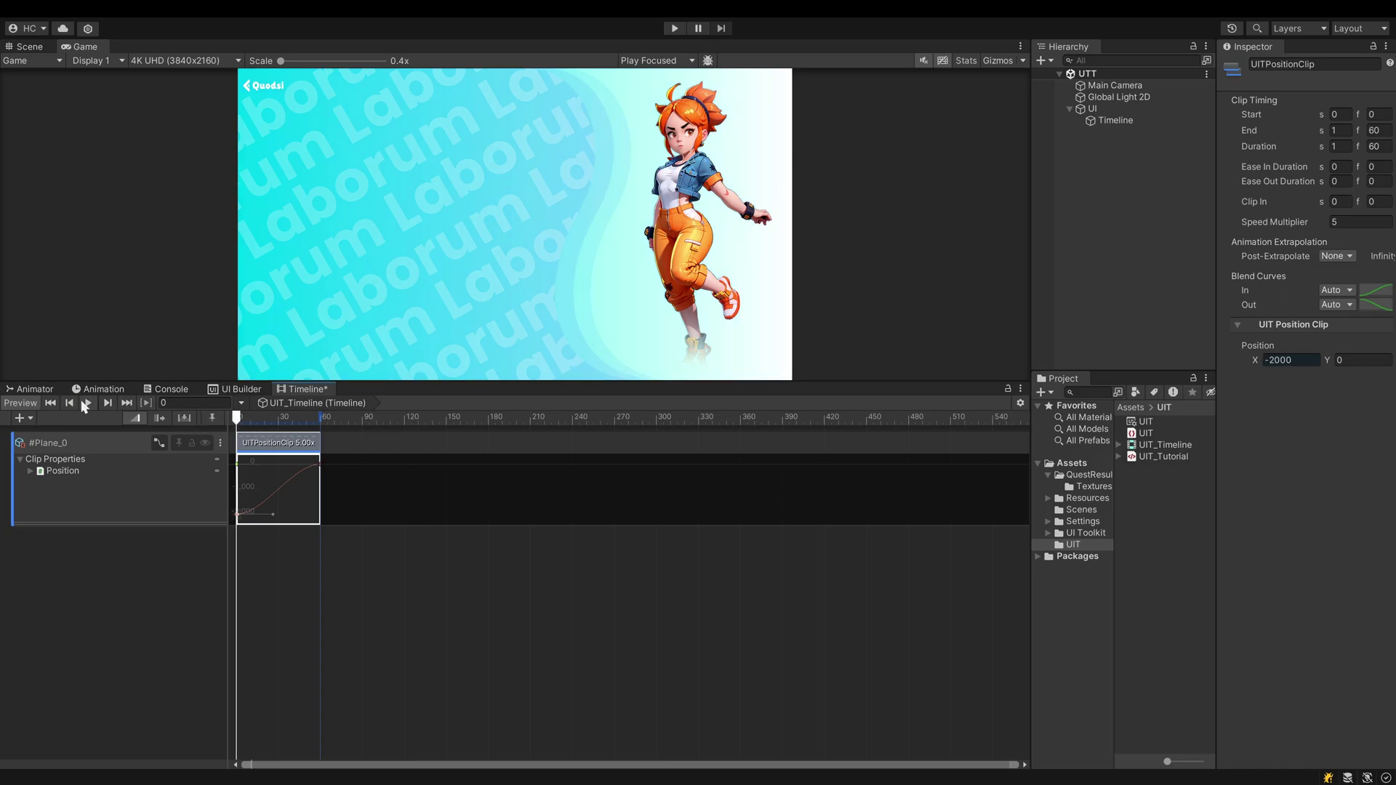
{"action": "left_click", "coordinate": [88, 402]}
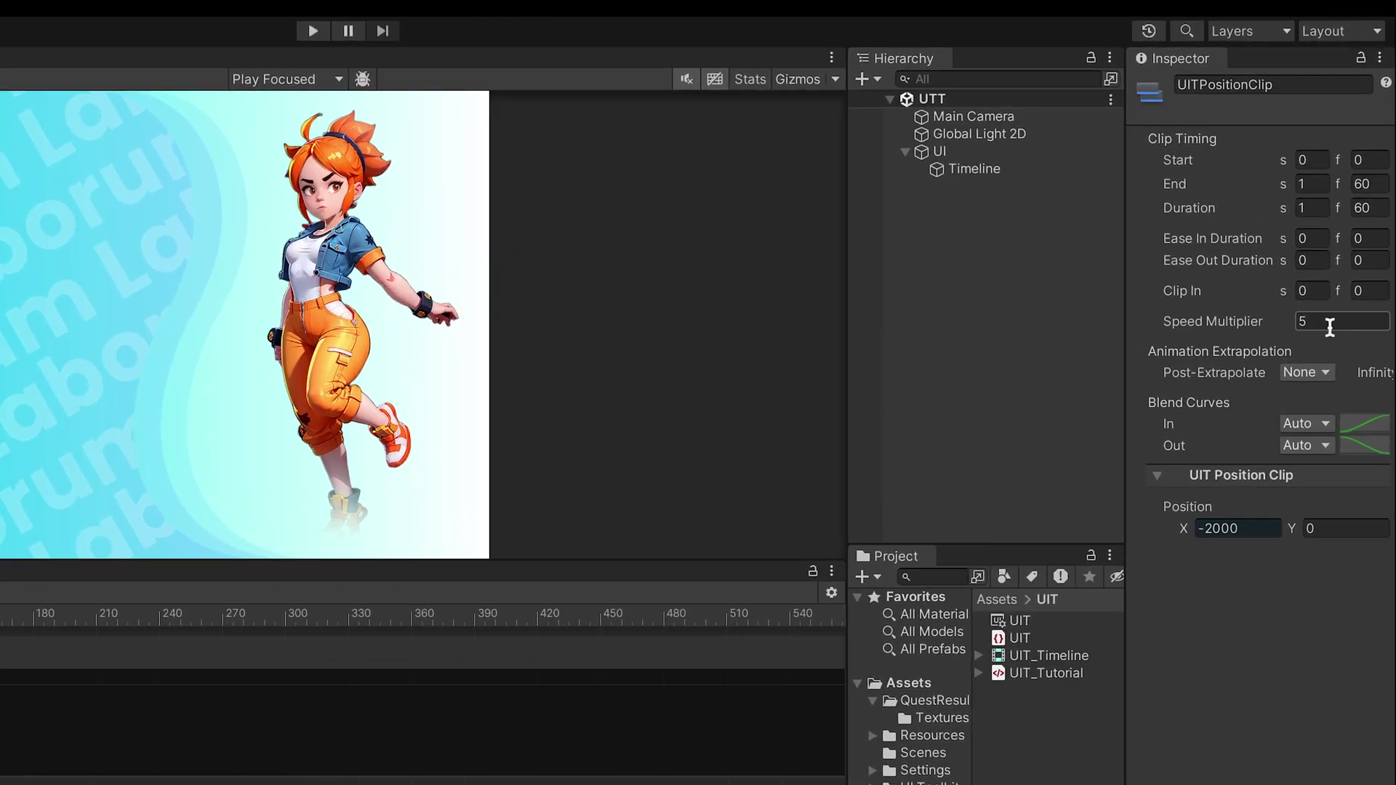
Set the clip's speed multiplier to 1 and duration to 0.75 s, then reopen its position curve
{"action": "left_click", "coordinate": [1330, 325]}
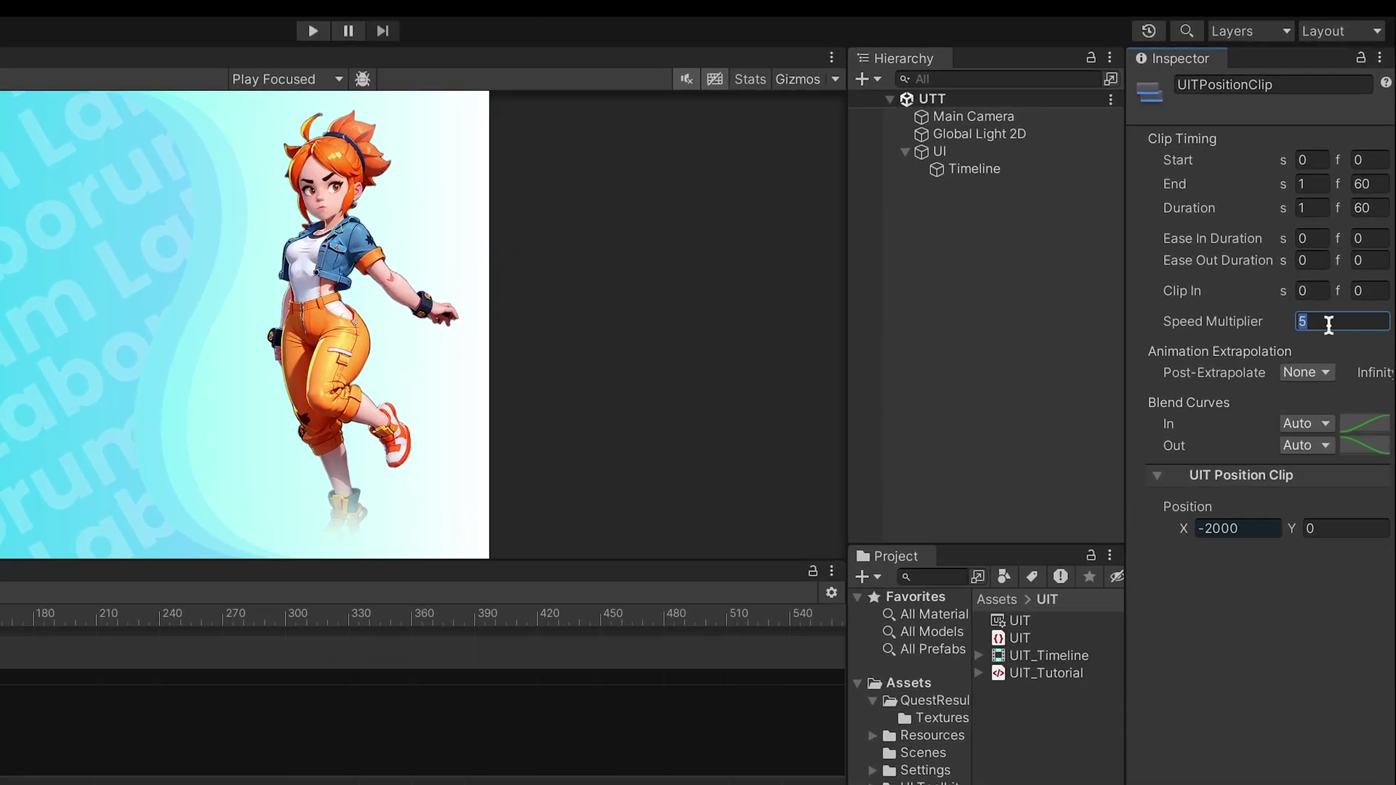
{"action": "left_click", "coordinate": [1306, 209]}
{"action": "type", "text": ".75"}
{"action": "key", "text": "Return"}
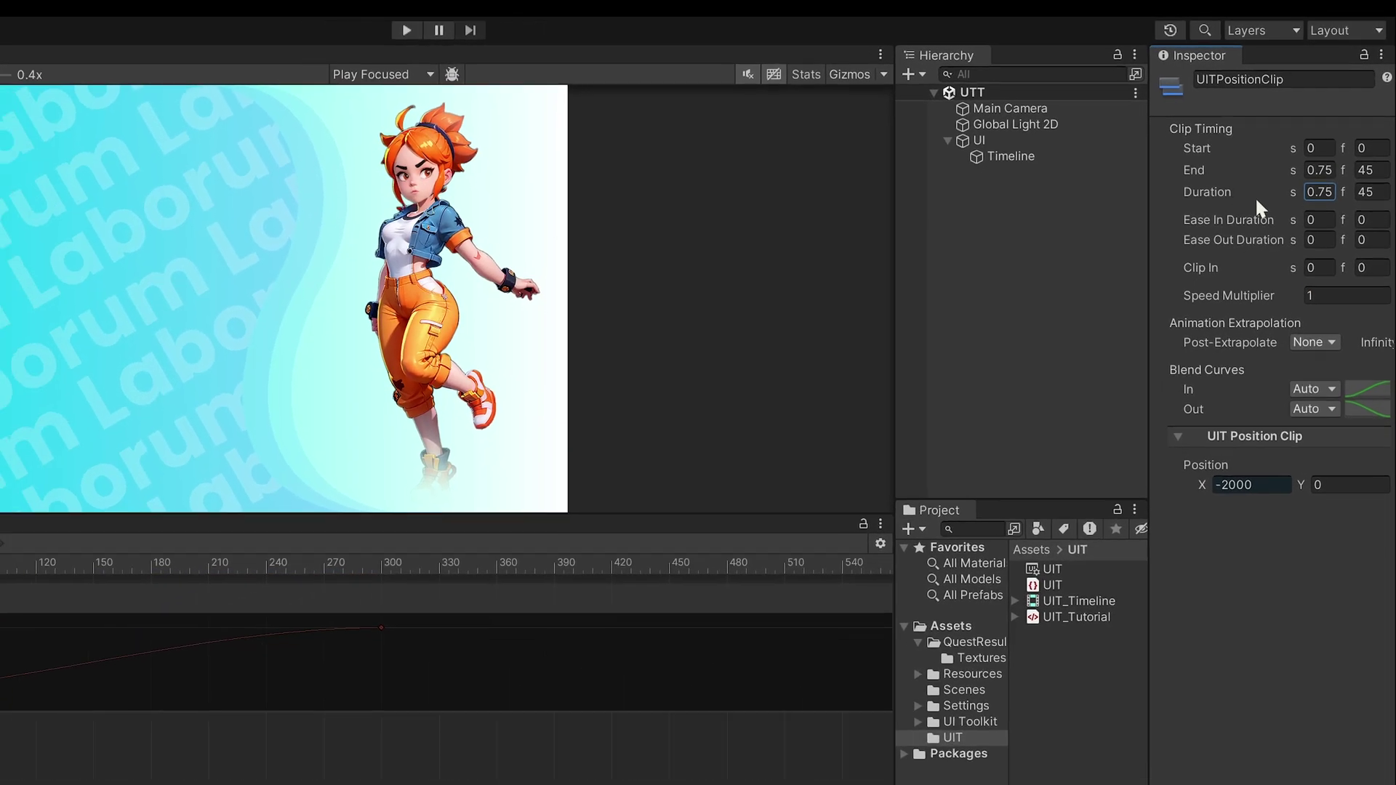
{"action": "double_click", "coordinate": [288, 446]}
In the dopesheet move the end keyframe from frame 300 to about frame 45 and frame the curve view
{"action": "left_click", "coordinate": [830, 468]}
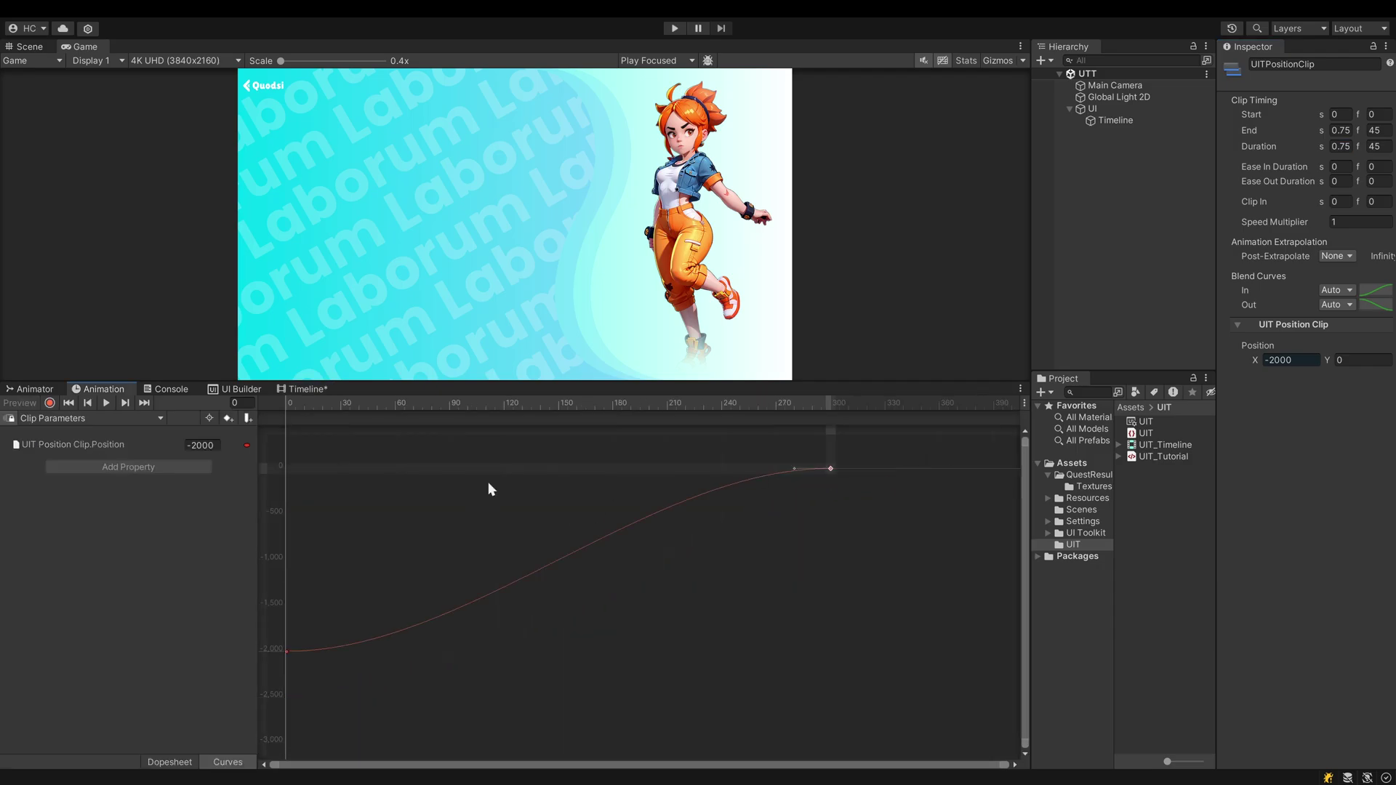
{"action": "left_click", "coordinate": [170, 761]}
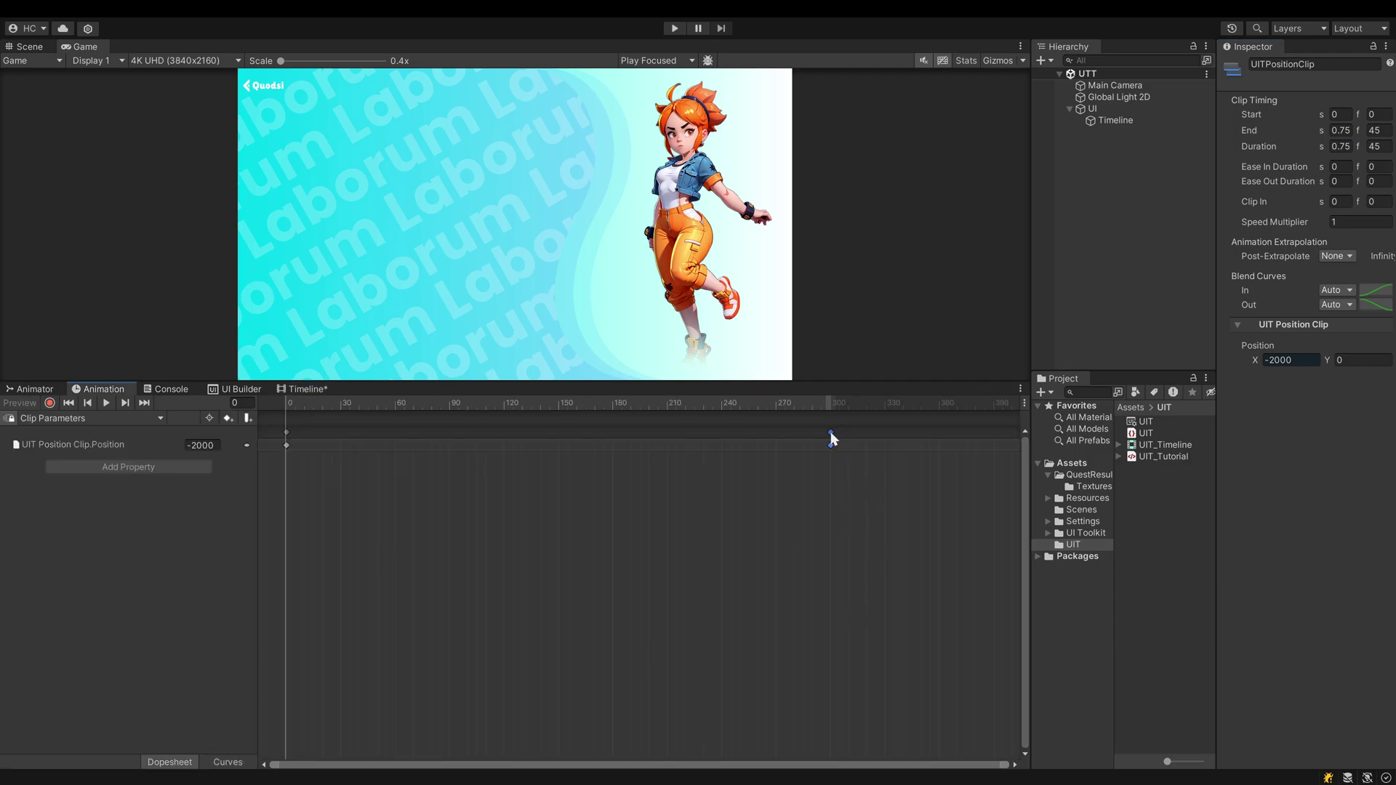
{"action": "left_click_drag", "start_coordinate": [831, 434], "coordinate": [367, 439]}
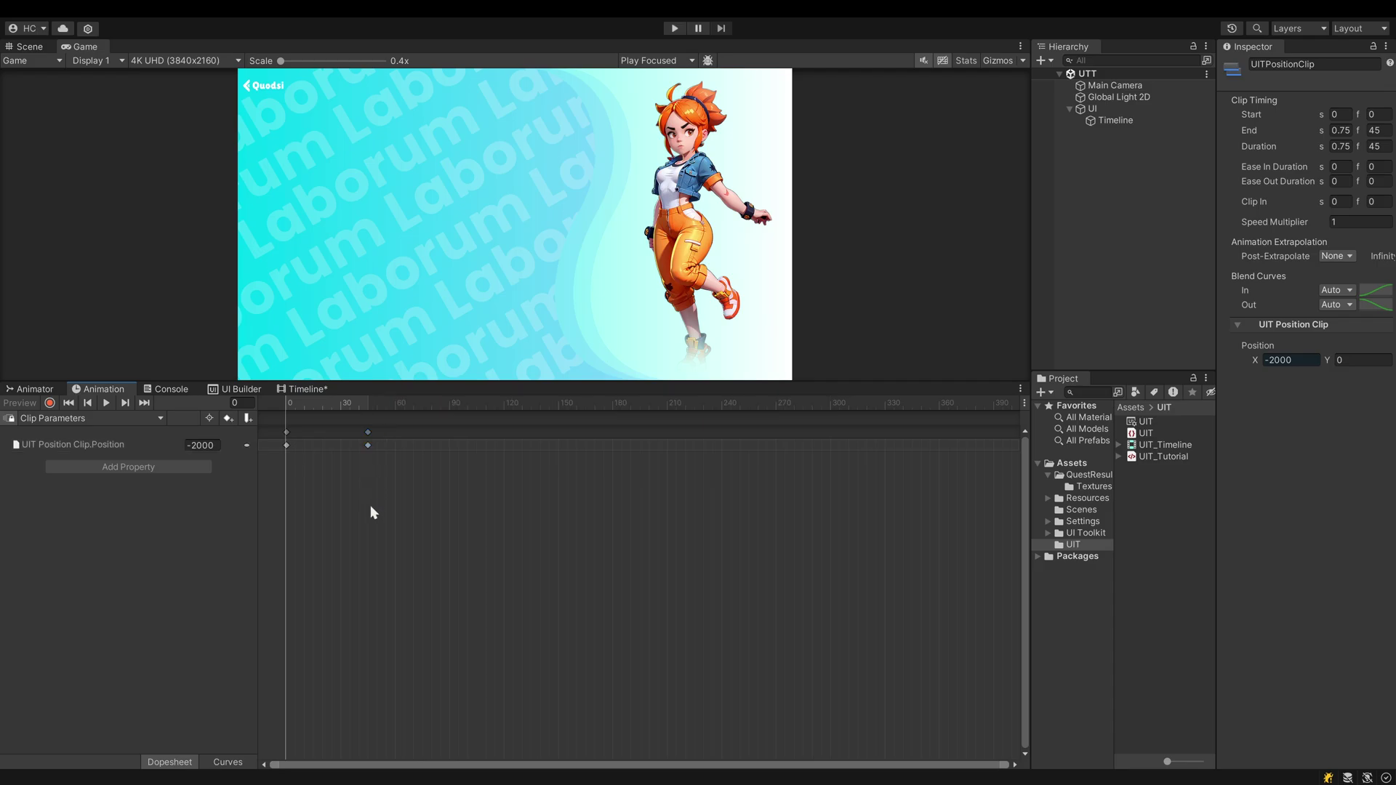
{"action": "key", "text": "ctrl+Tab"}
{"action": "key", "text": "f"}
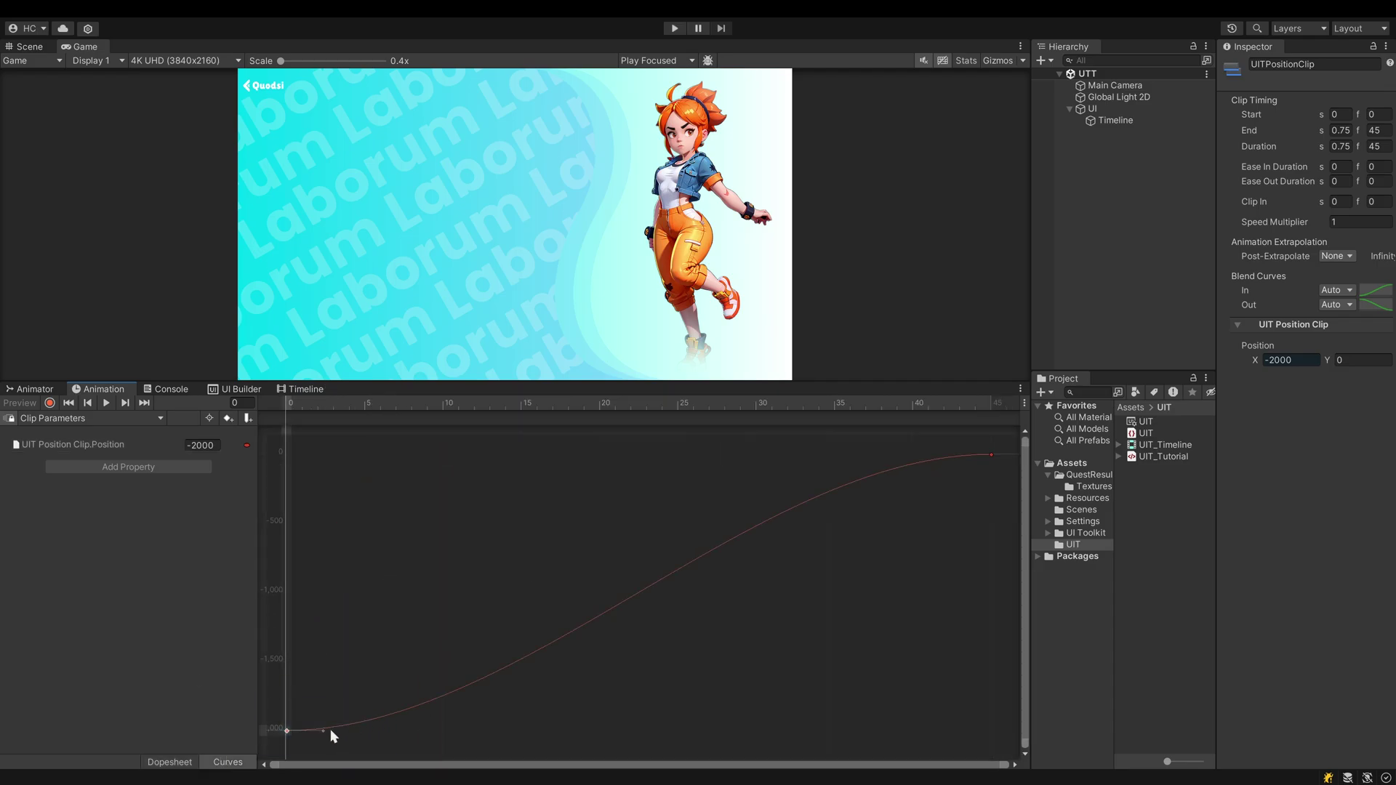
Pull the first key's tangent up so the curve starts steeply, then preview the animation
{"action": "left_click_drag", "start_coordinate": [324, 731], "coordinate": [311, 705]}
{"action": "left_click", "coordinate": [106, 403]}
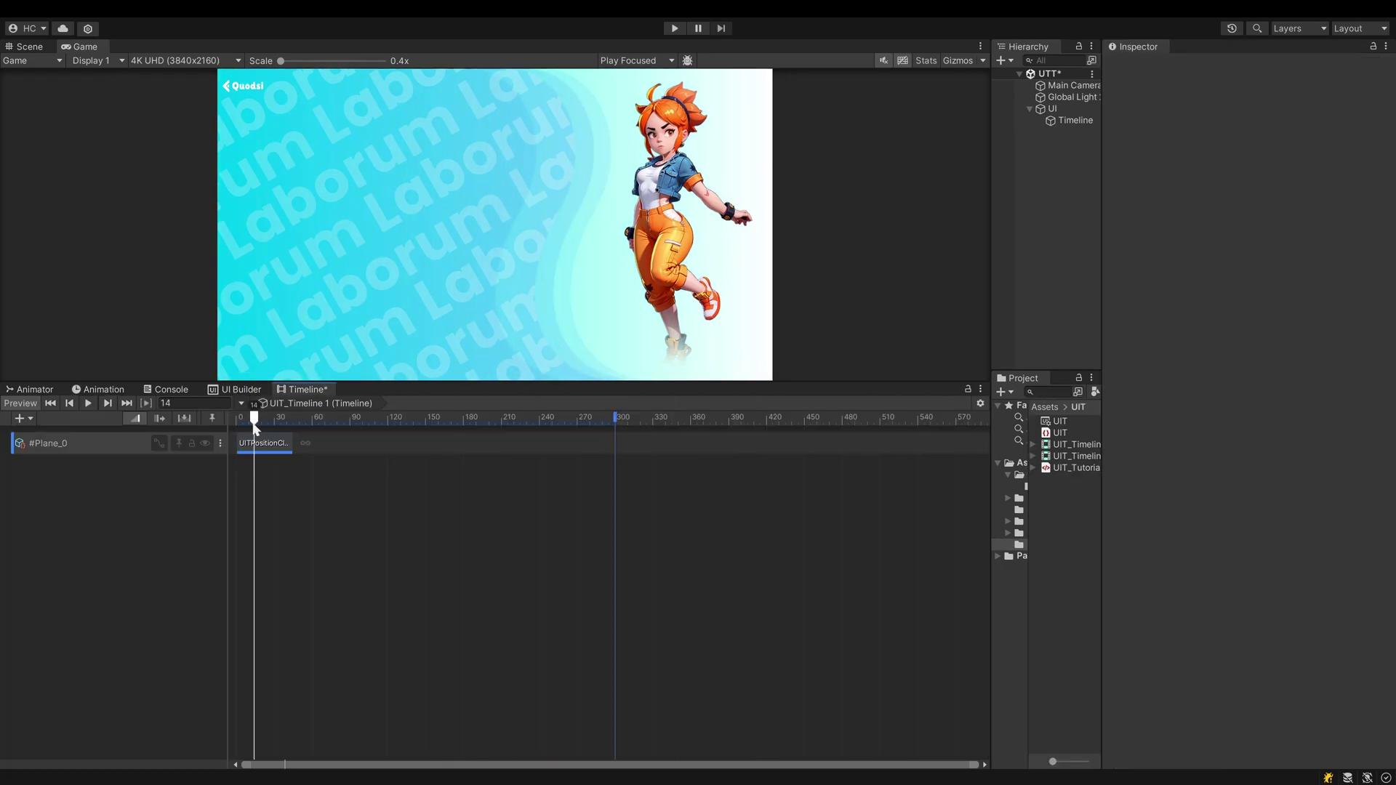
{"action": "left_click_drag", "start_coordinate": [254, 428], "coordinate": [231, 429]}
{"action": "right_click", "coordinate": [319, 442]}
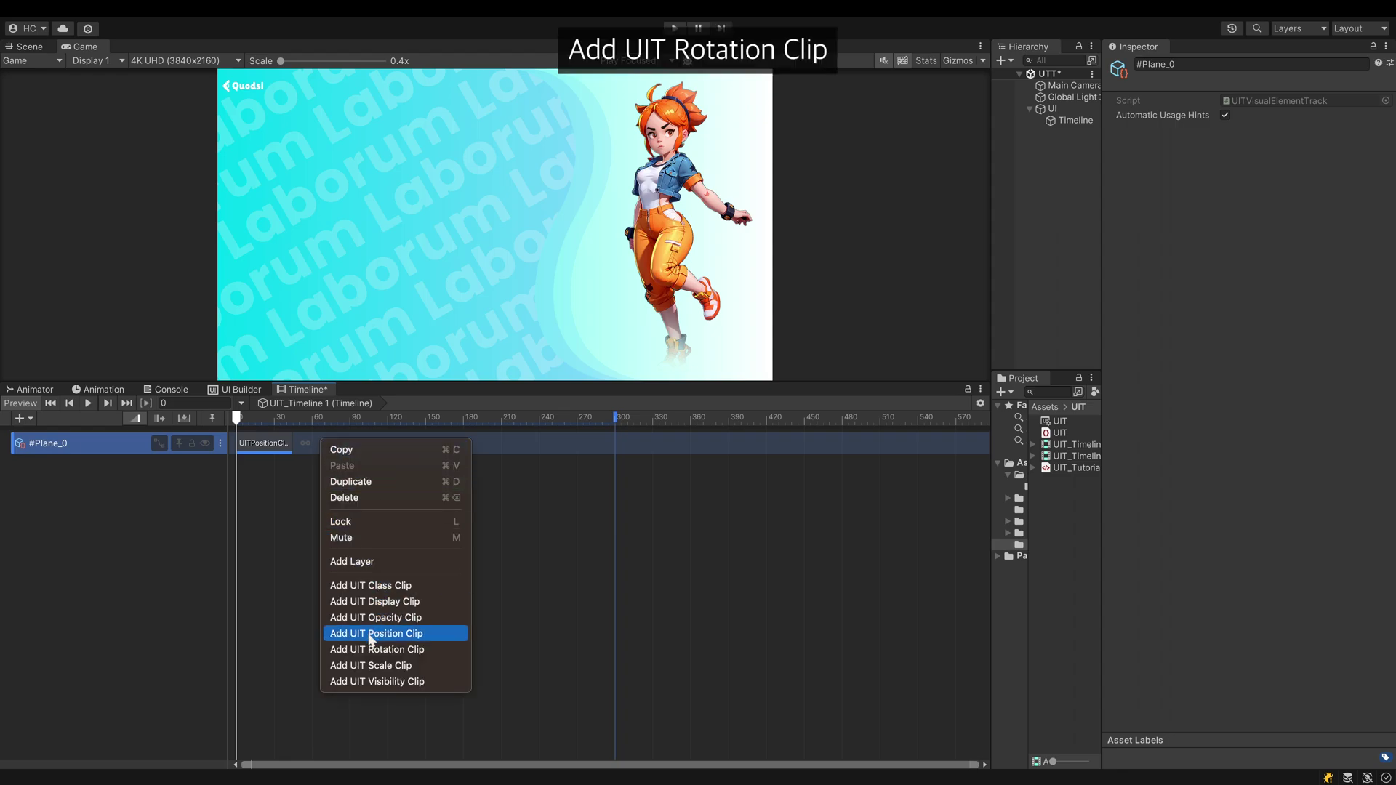
{"action": "left_click", "coordinate": [371, 649]}
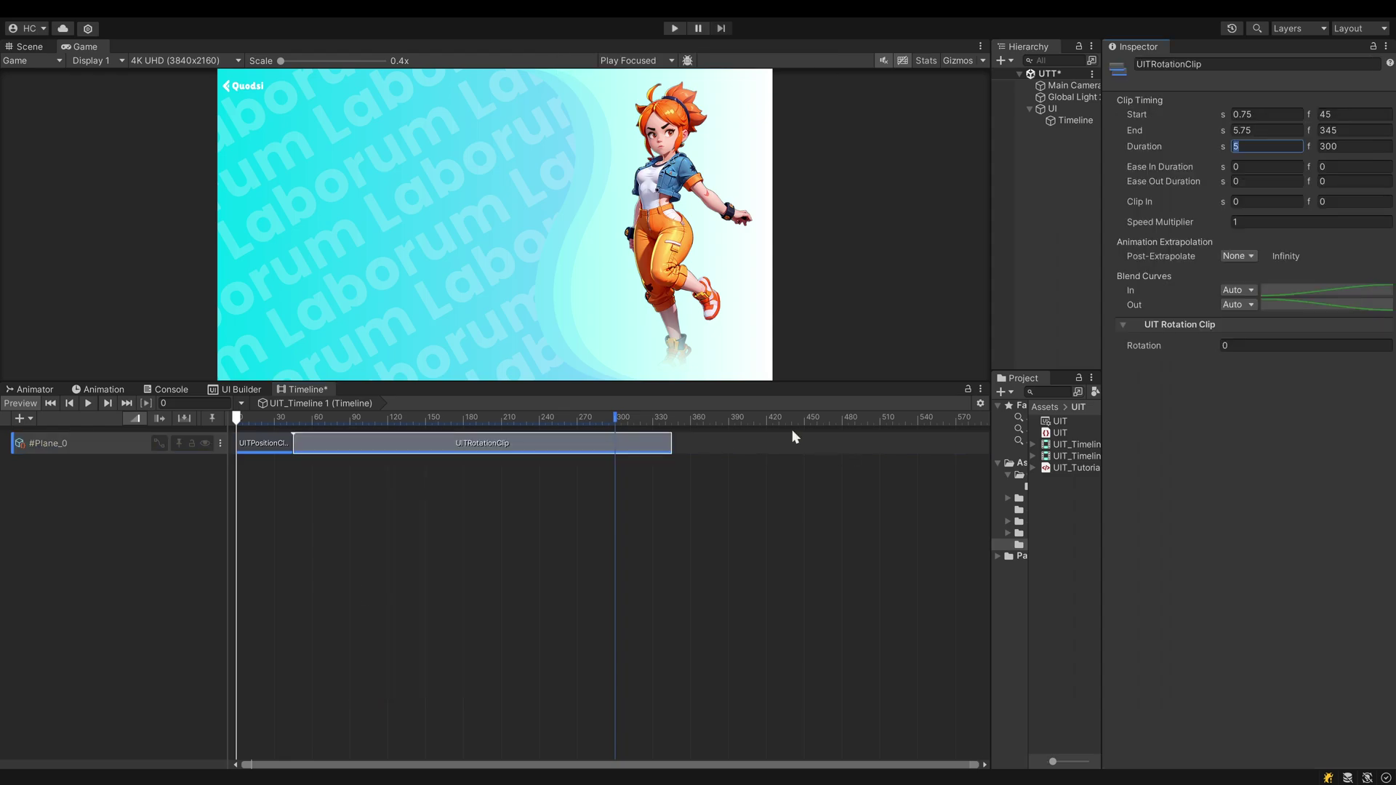
{"action": "type", "text": "0.75"}
{"action": "key", "text": "Return"}
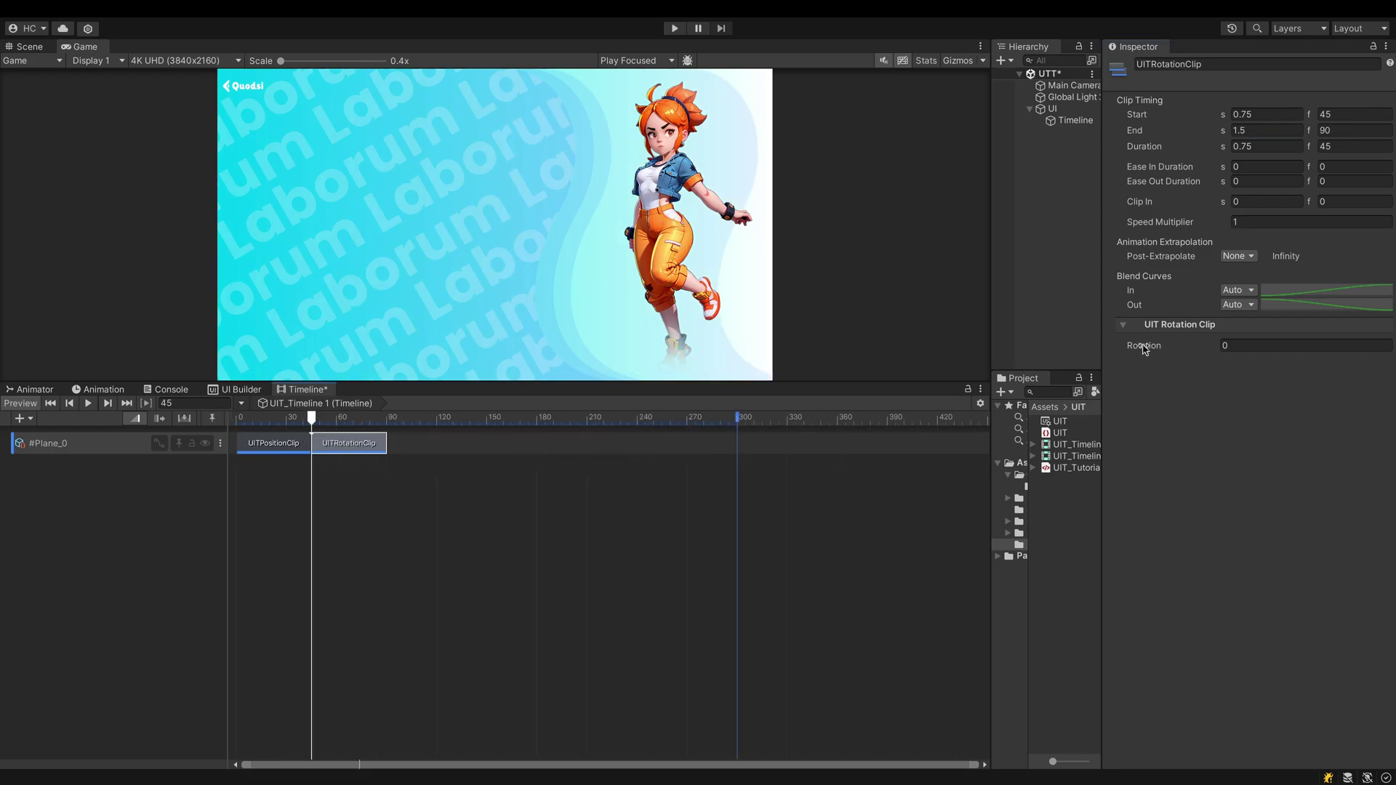
{"action": "right_click", "coordinate": [1146, 345]}
{"action": "left_click", "coordinate": [1159, 420]}
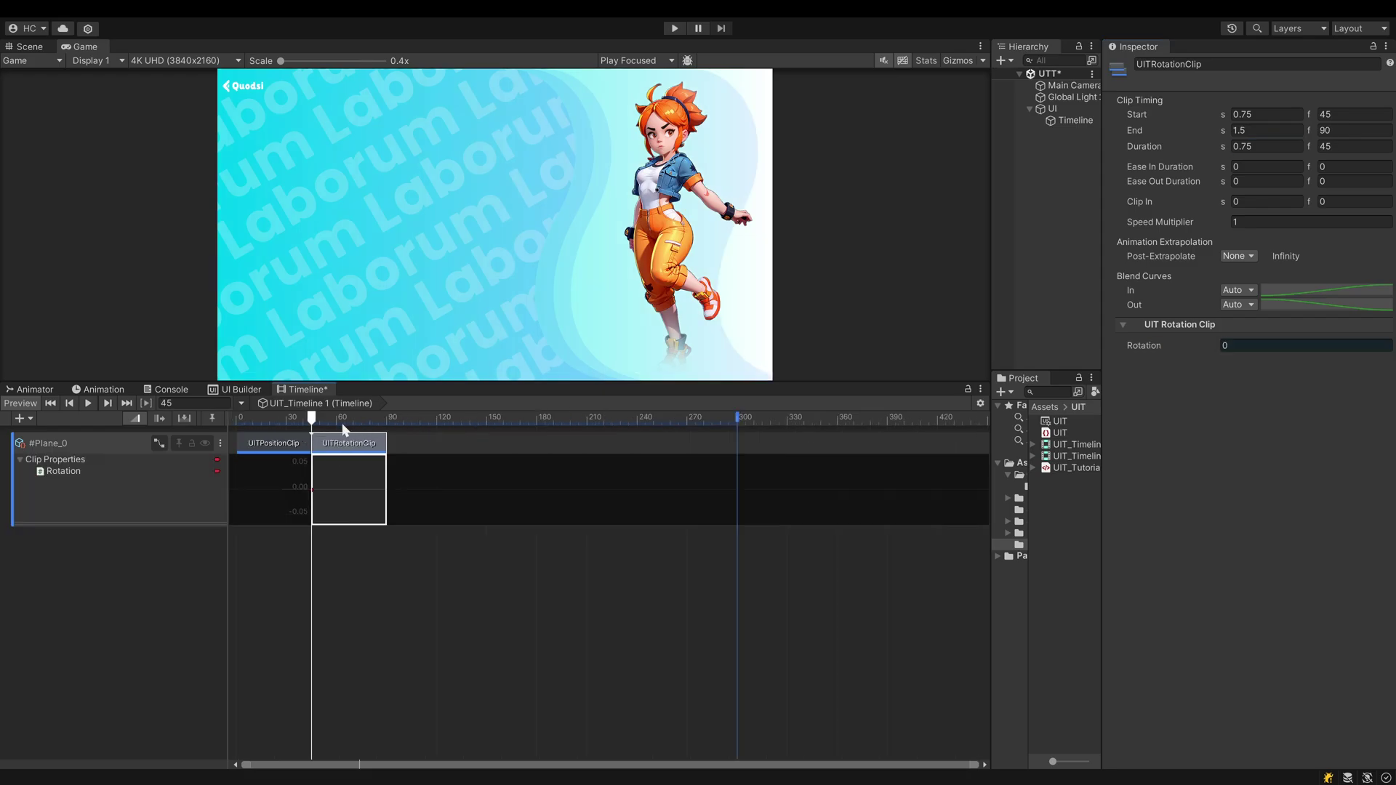
{"action": "left_click_drag", "start_coordinate": [342, 418], "coordinate": [387, 419]}
{"action": "left_click", "coordinate": [1323, 345]}
{"action": "type", "text": "360"}
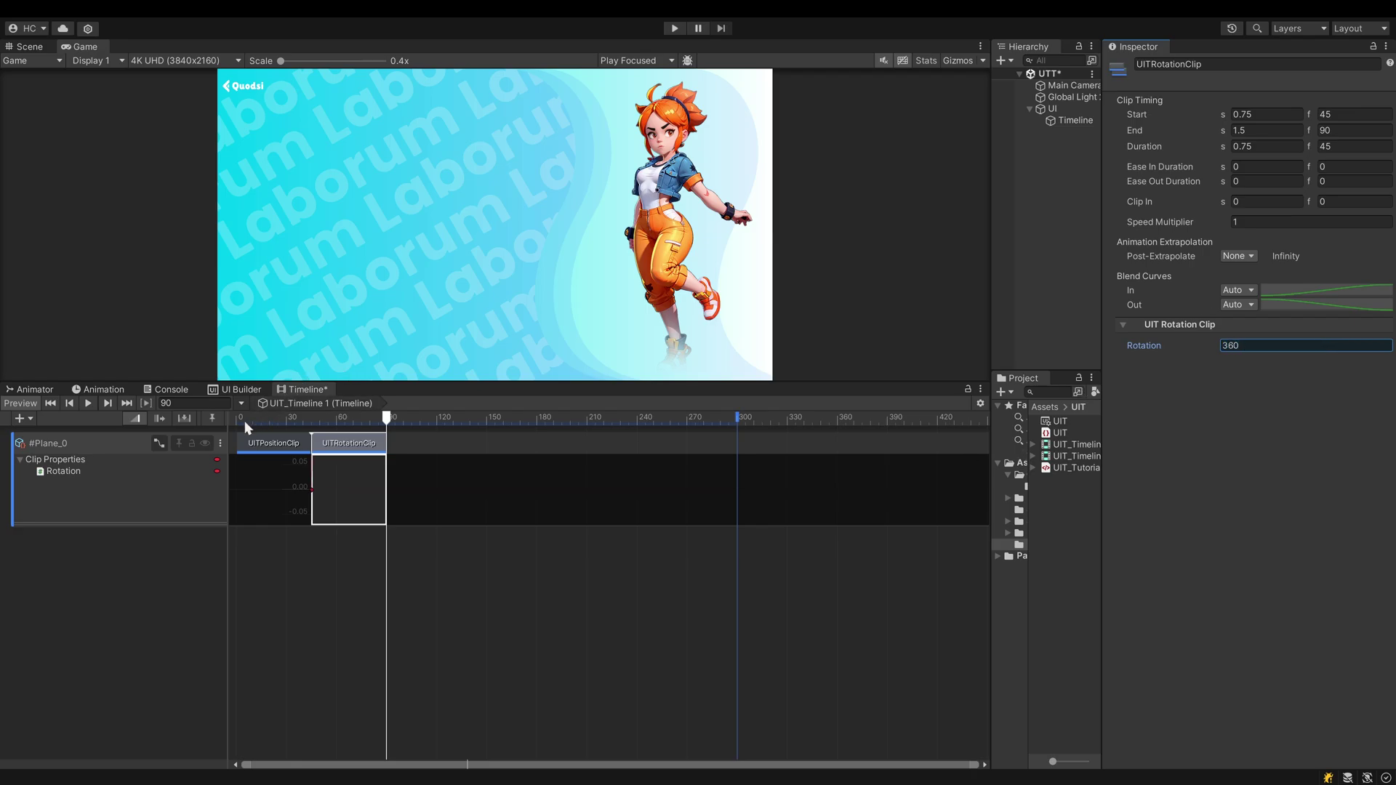
{"action": "left_click_drag", "start_coordinate": [250, 419], "coordinate": [340, 421]}
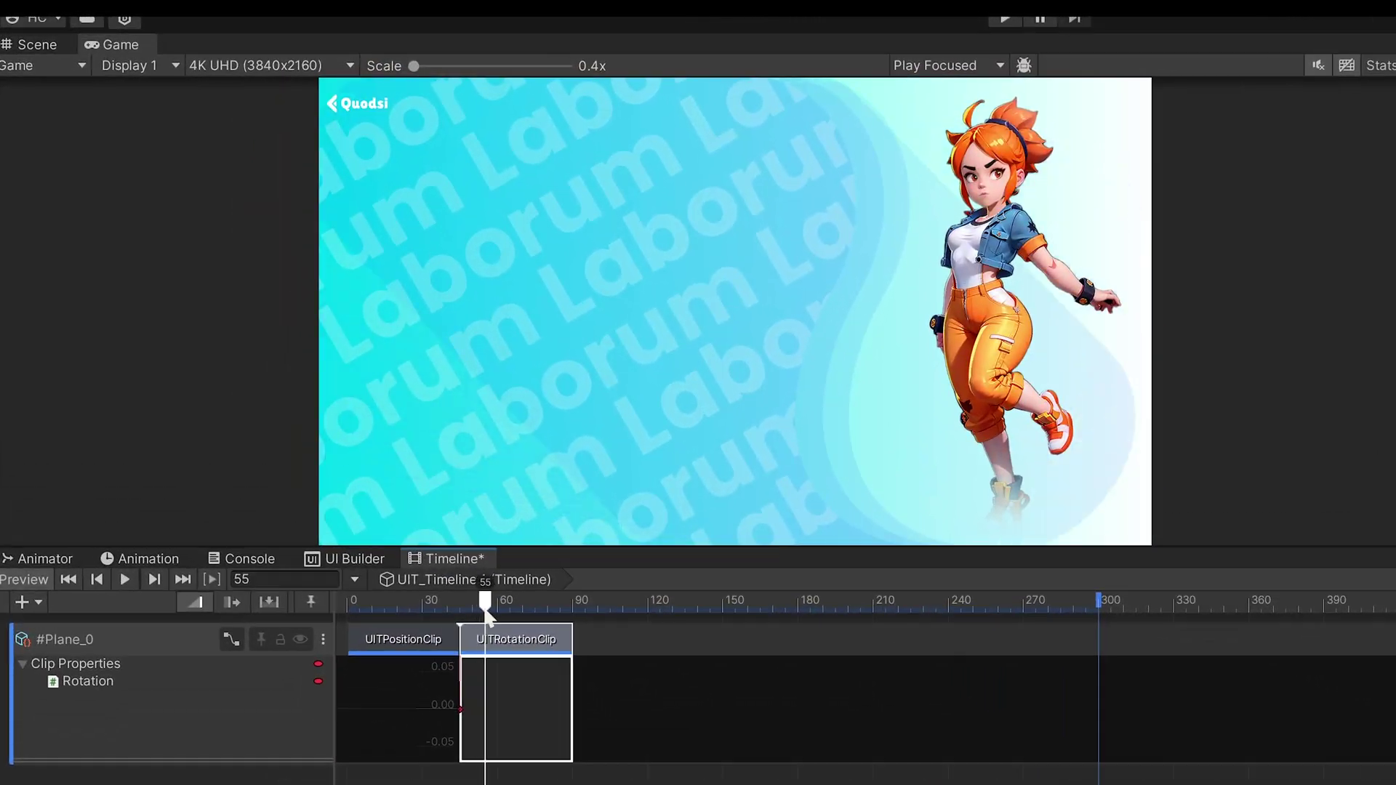
{"action": "left_click_drag", "start_coordinate": [426, 522], "coordinate": [358, 522]}
{"action": "left_click_drag", "start_coordinate": [456, 549], "coordinate": [445, 550]}
{"action": "left_click_drag", "start_coordinate": [525, 640], "coordinate": [497, 639]}
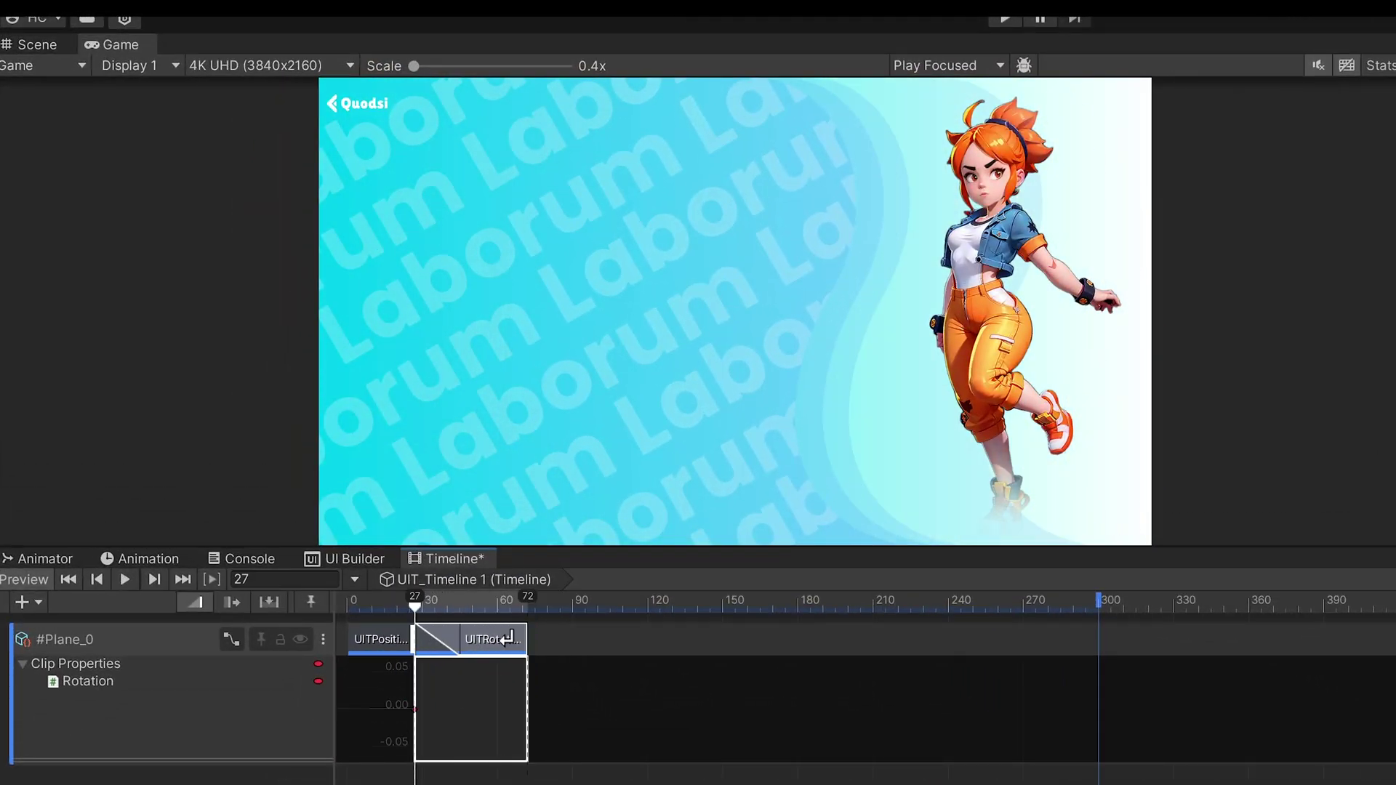
{"action": "left_click_drag", "start_coordinate": [372, 603], "coordinate": [455, 611]}
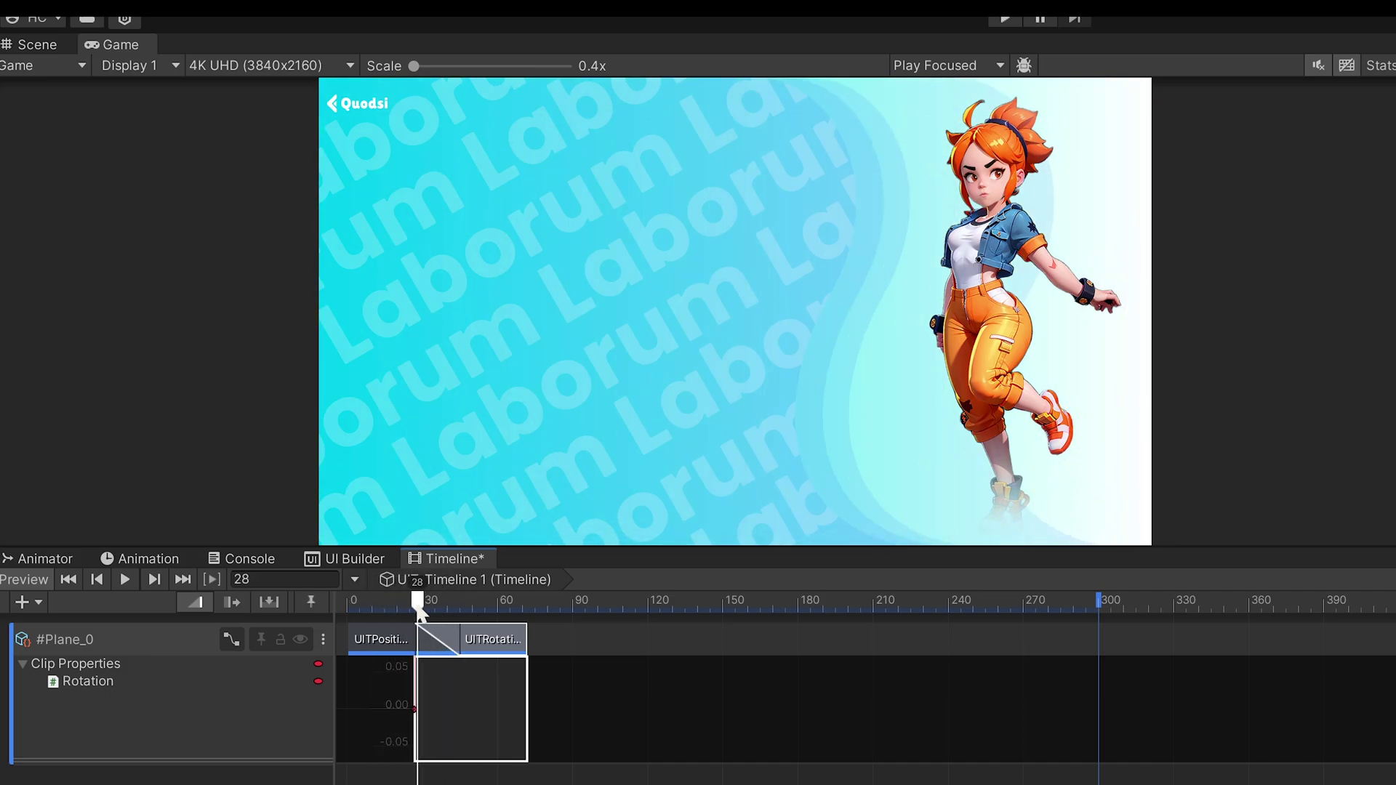
{"action": "mouse_move", "coordinate": [456, 611]}
{"action": "left_mouse_down"}
{"action": "mouse_move", "coordinate": [465, 617]}
{"action": "mouse_move", "coordinate": [448, 618]}
{"action": "left_mouse_up"}
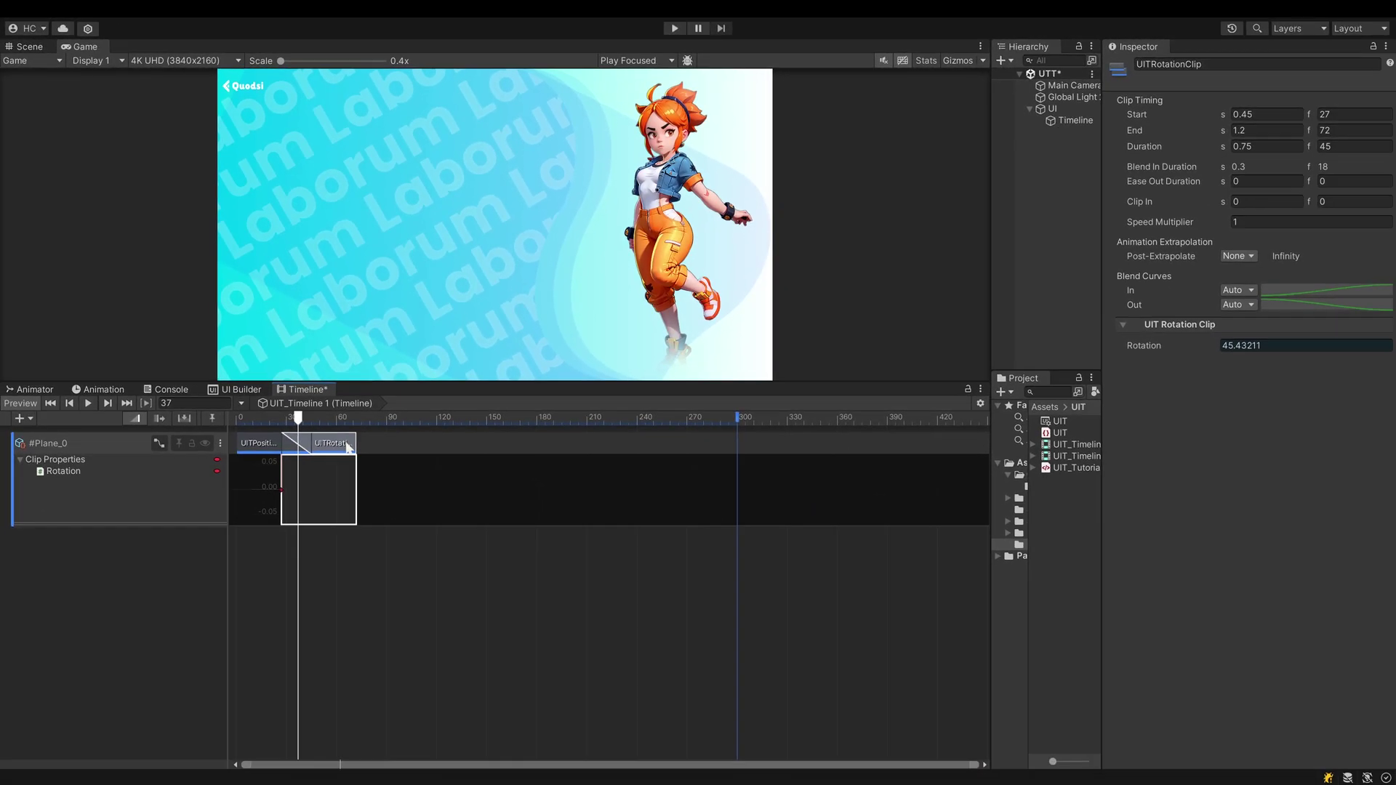
{"action": "key", "text": "Delete"}
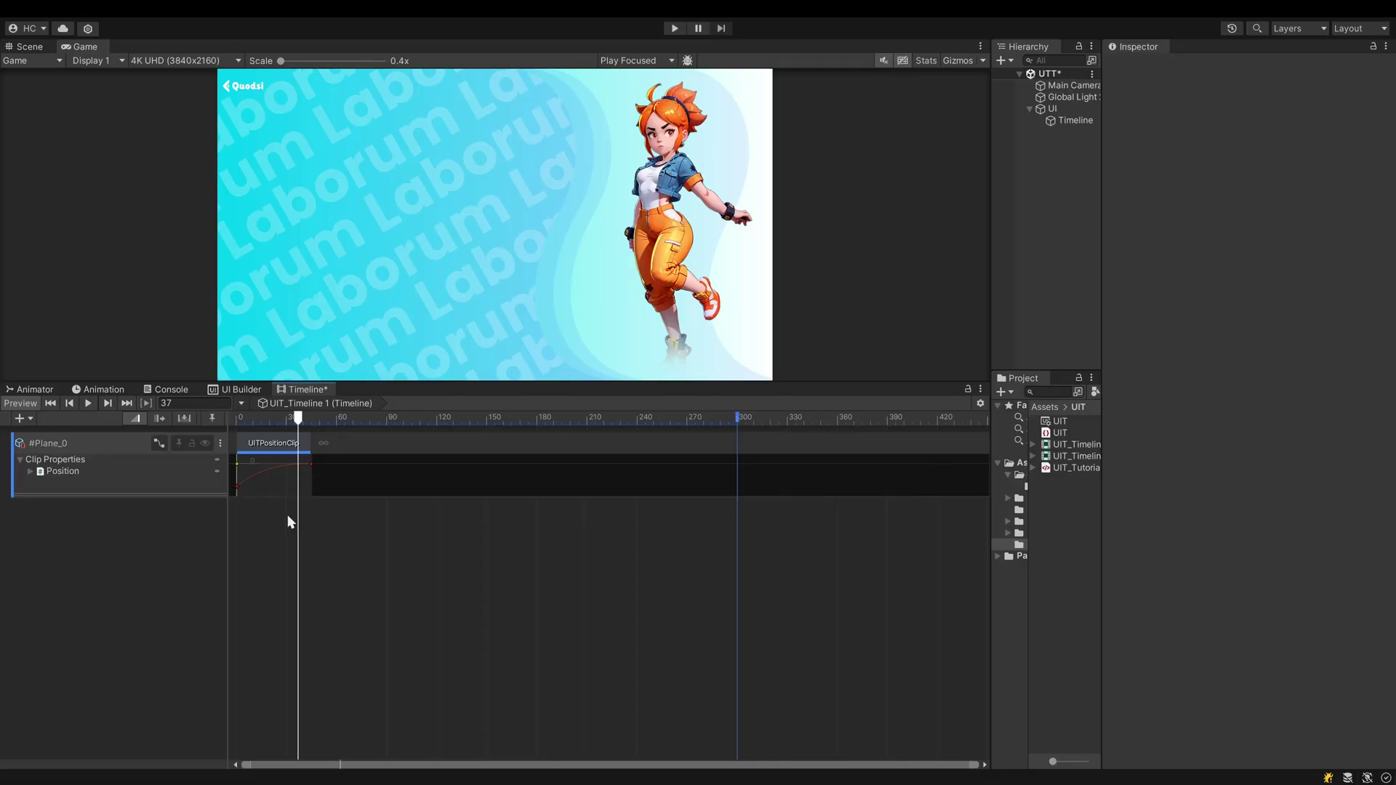
Add Layer 1 under #Plane_0 with a UIT Opacity Clip starting at frame 0, Duration 0.75
{"action": "right_click", "coordinate": [105, 448]}
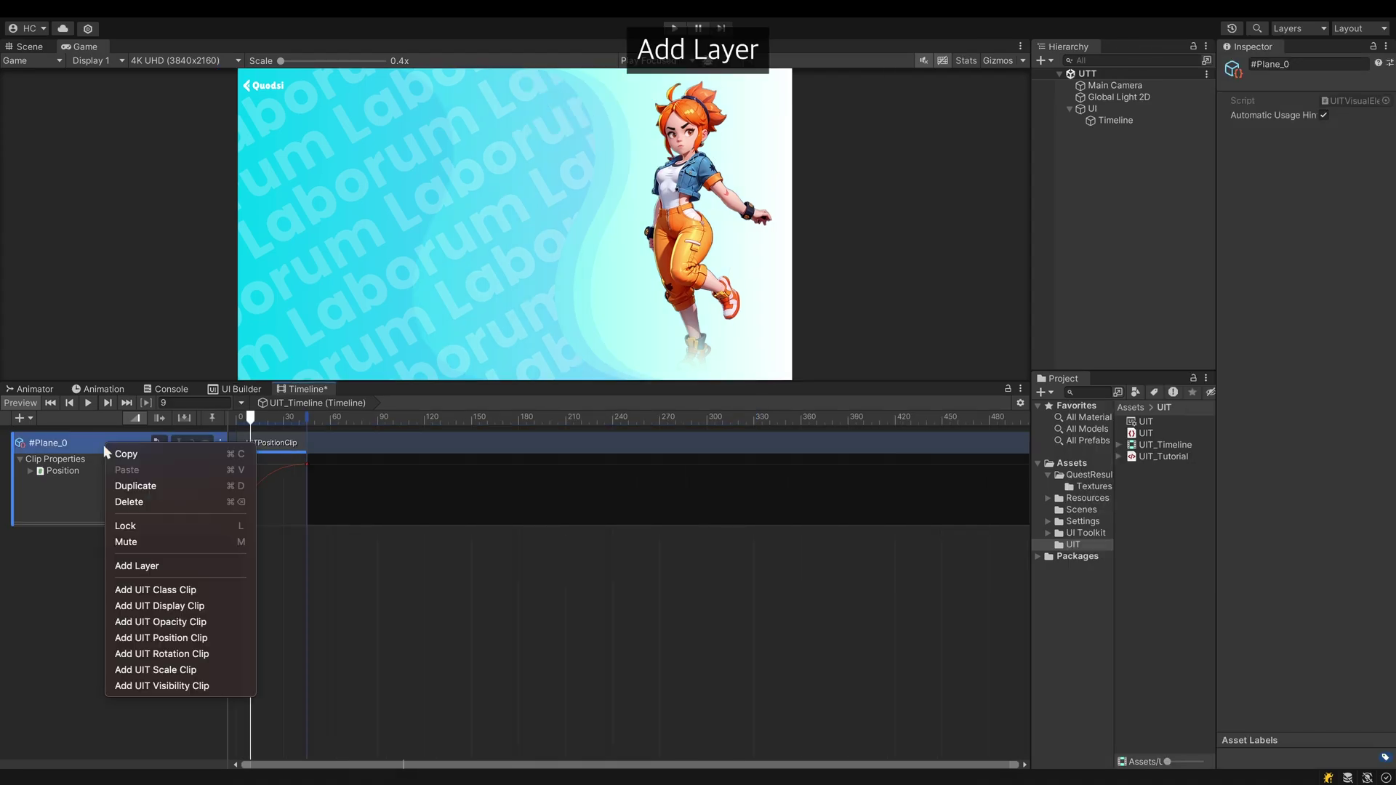
{"action": "left_click", "coordinate": [152, 567]}
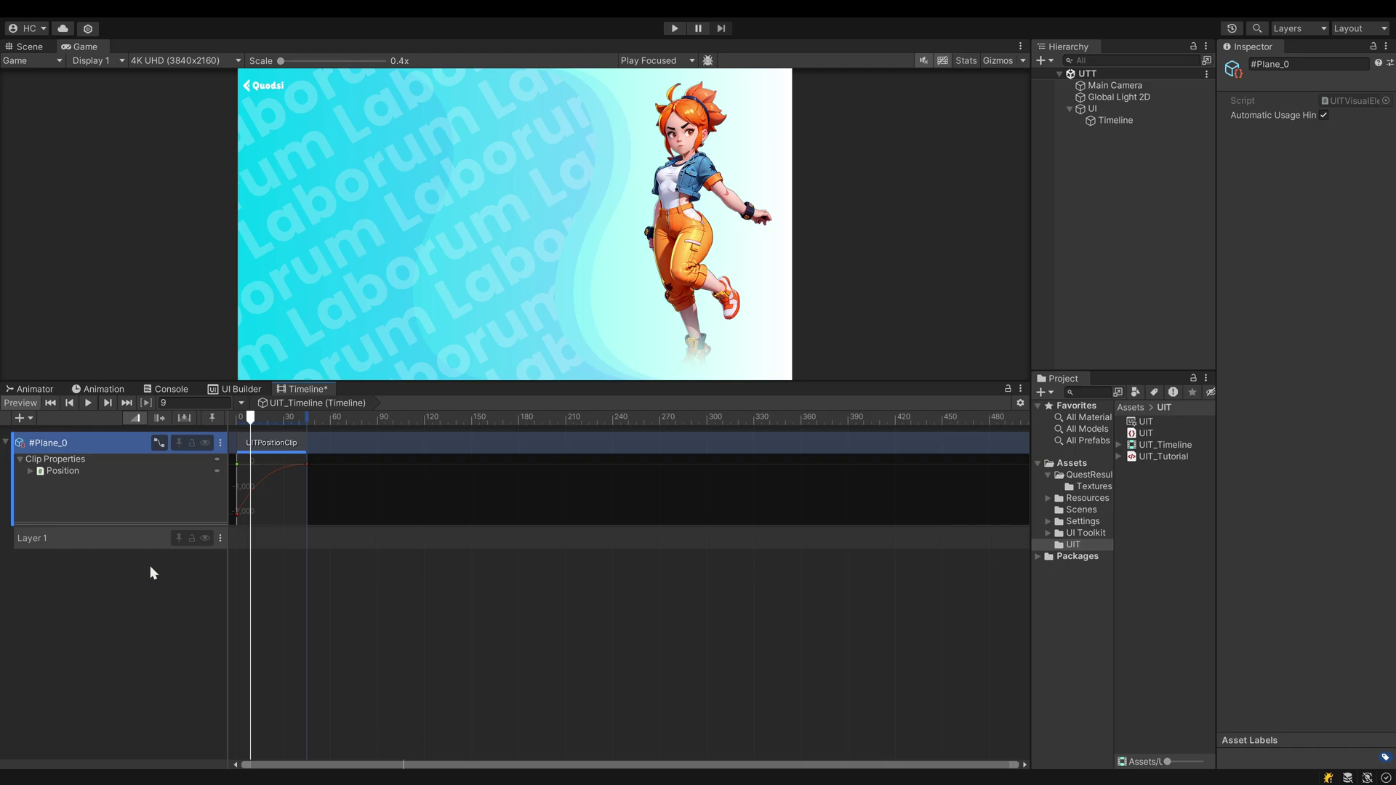
{"action": "left_click", "coordinate": [182, 543]}
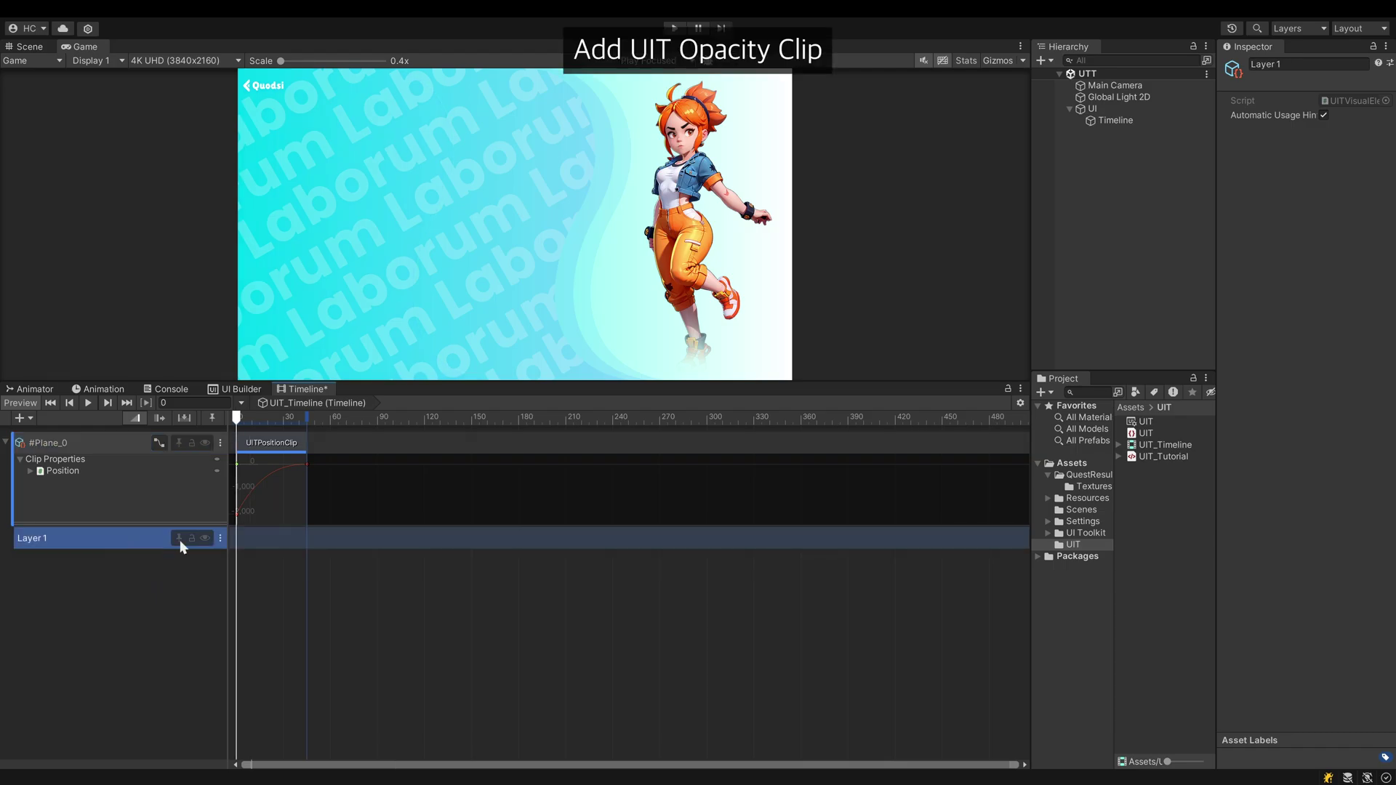
{"action": "right_click", "coordinate": [265, 542]}
{"action": "left_click", "coordinate": [330, 686]}
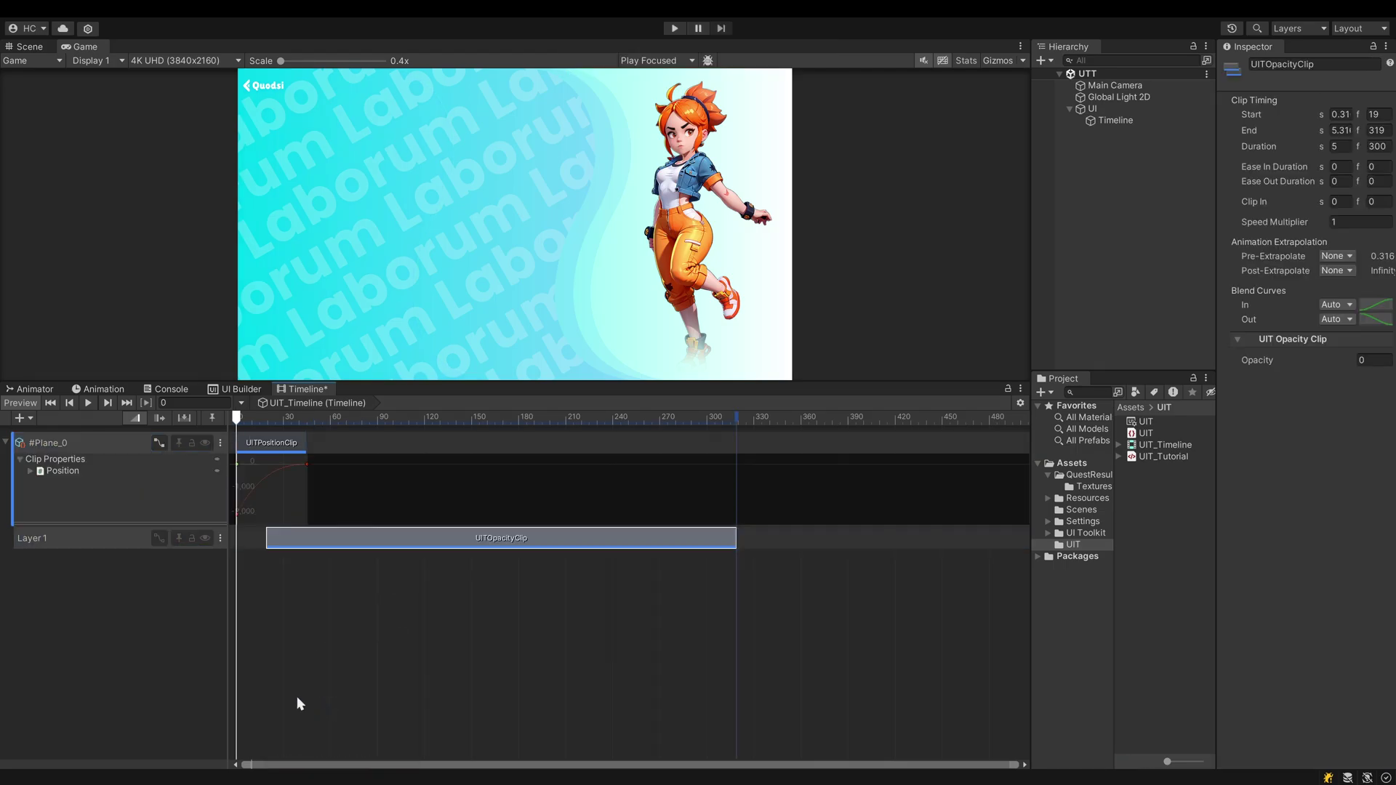
{"action": "left_click_drag", "start_coordinate": [301, 539], "coordinate": [272, 539]}
{"action": "left_click", "coordinate": [1344, 145]}
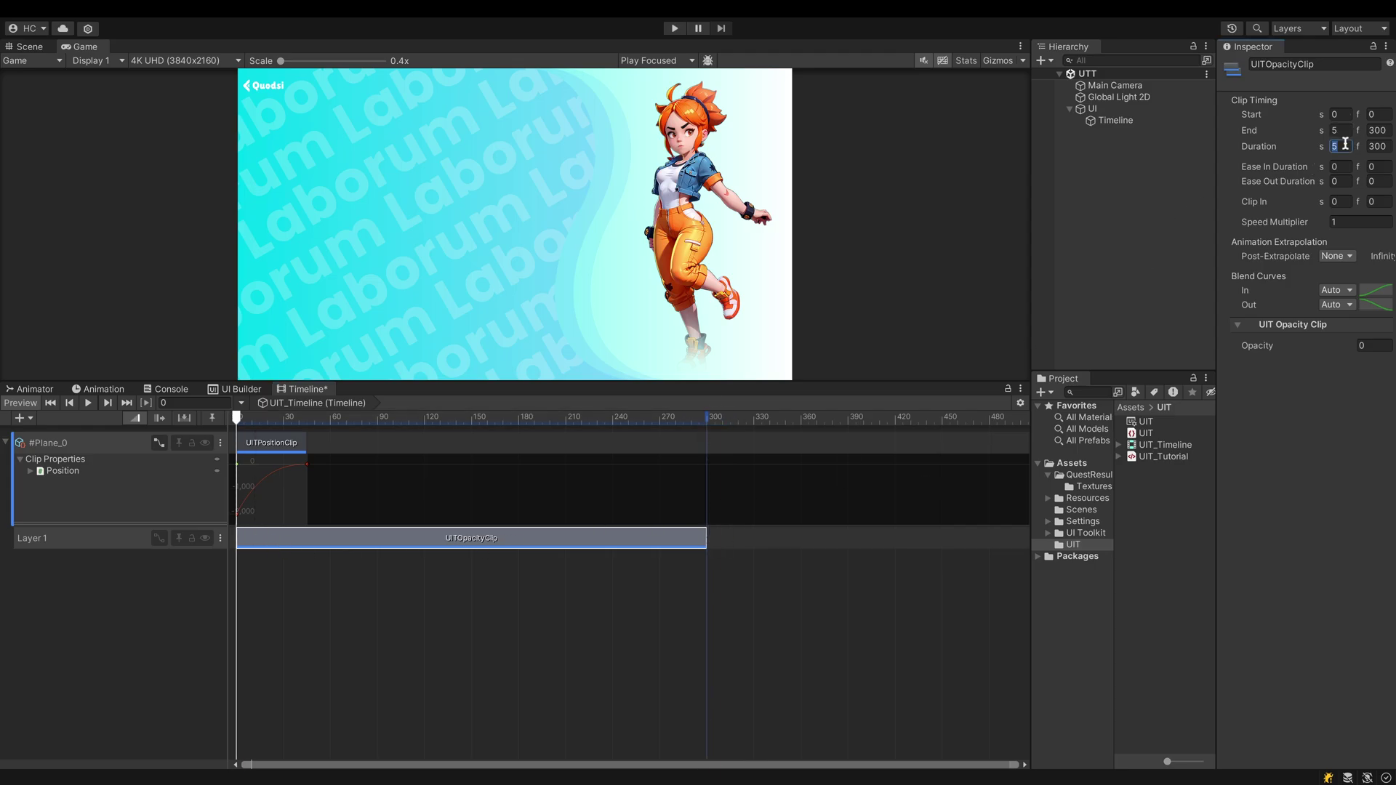
{"action": "type", "text": "0.75"}
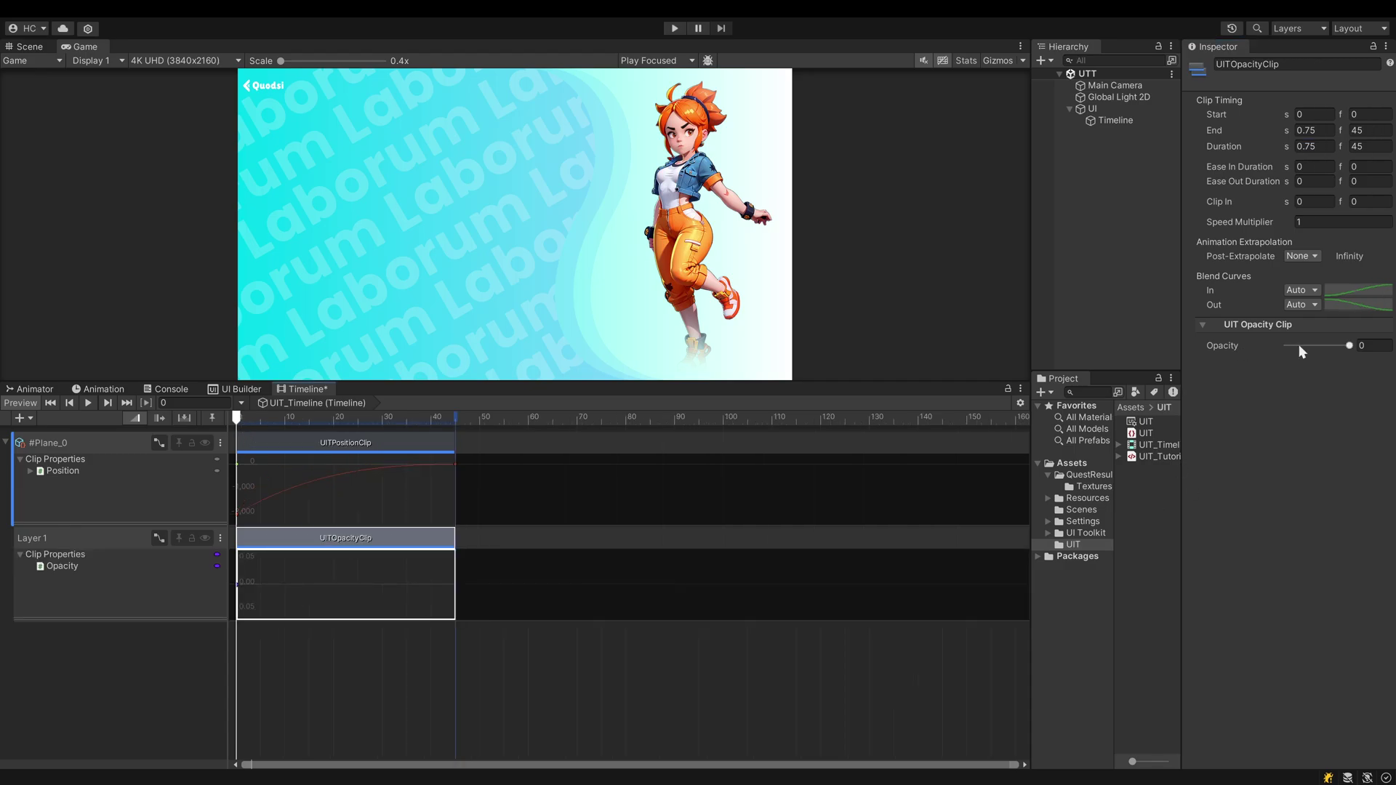
Key Opacity at -1 on frame 0 and 0 on frame 30, then scrub to check the fade
{"action": "left_click_drag", "start_coordinate": [1299, 349], "coordinate": [1221, 351]}
{"action": "right_click", "coordinate": [1218, 351]}
{"action": "left_click", "coordinate": [1238, 422]}
{"action": "left_click_drag", "start_coordinate": [242, 417], "coordinate": [382, 417]}
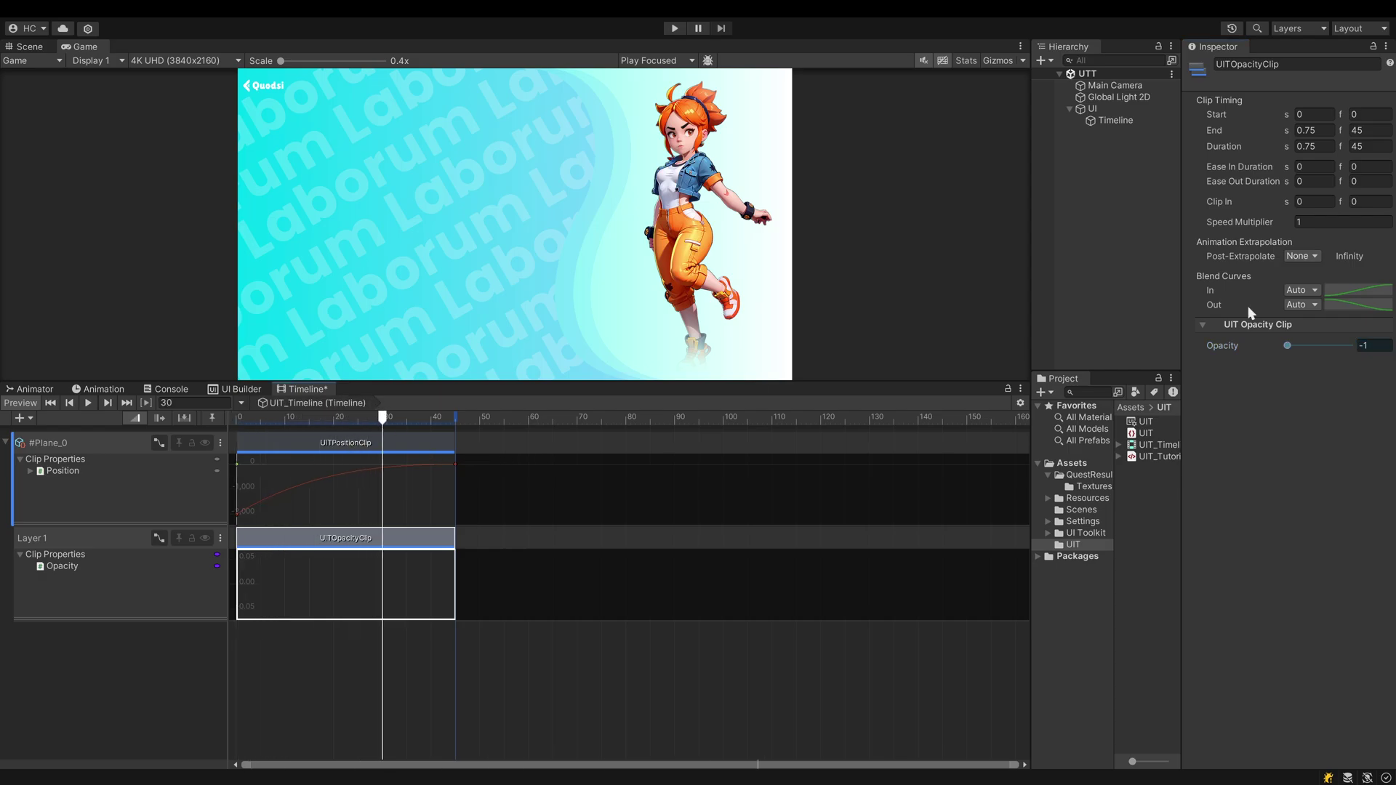
{"action": "left_click", "coordinate": [1383, 347]}
{"action": "type", "text": "0"}
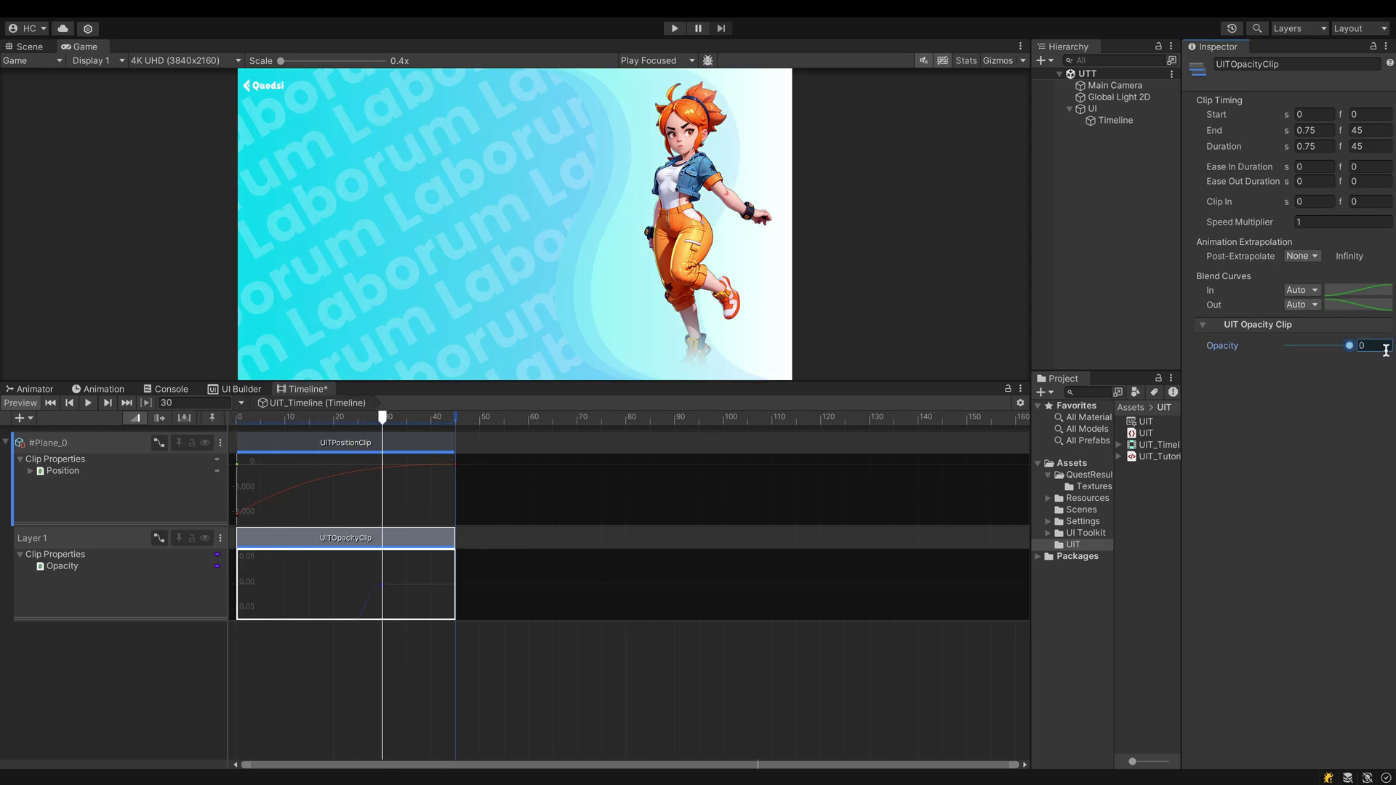
{"action": "scroll", "coordinate": [295, 431], "scroll_direction": "up", "scroll_amount": 3}
{"action": "left_click_drag", "start_coordinate": [240, 417], "coordinate": [471, 437]}
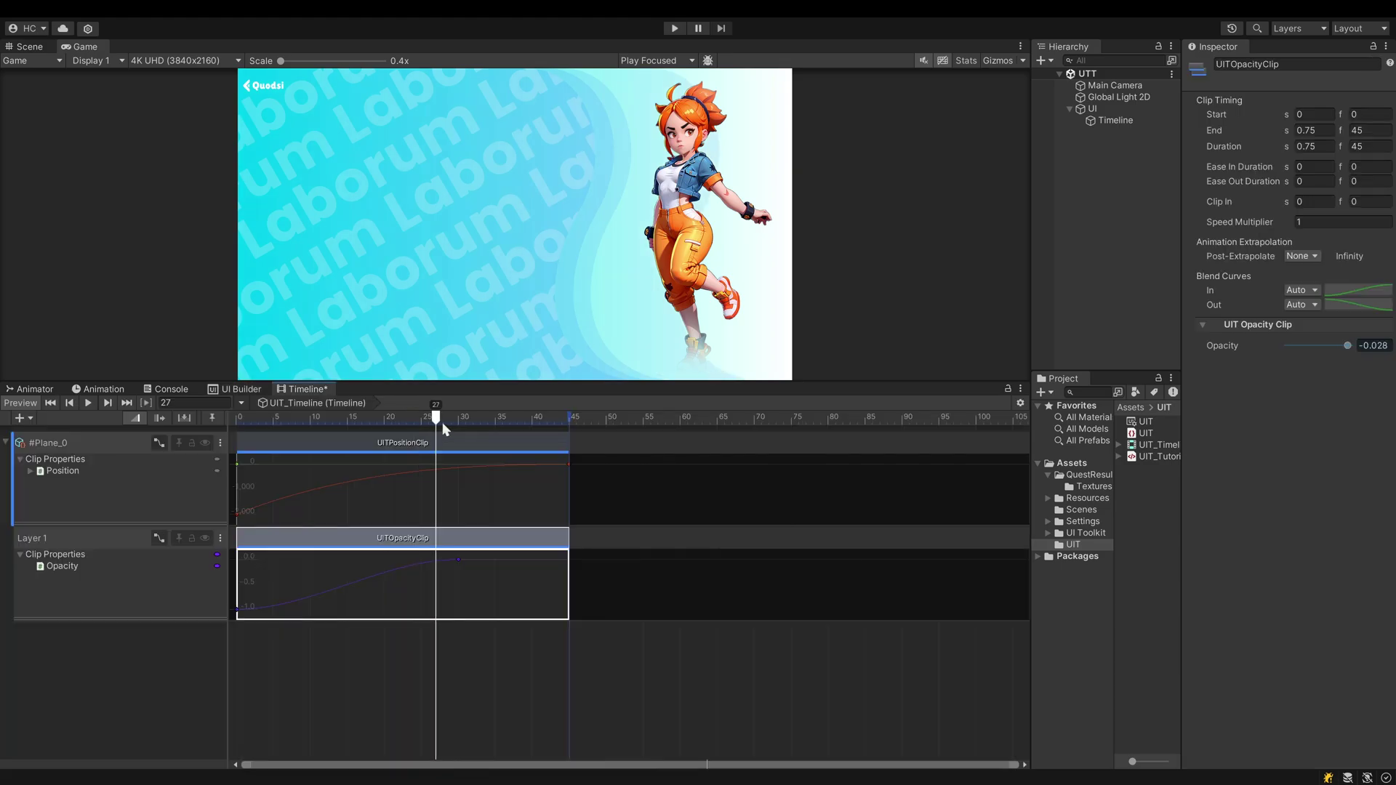
{"action": "mouse_move", "coordinate": [436, 423]}
{"action": "left_mouse_down"}
{"action": "mouse_move", "coordinate": [340, 440]}
{"action": "mouse_move", "coordinate": [91, 441]}
{"action": "left_mouse_up"}
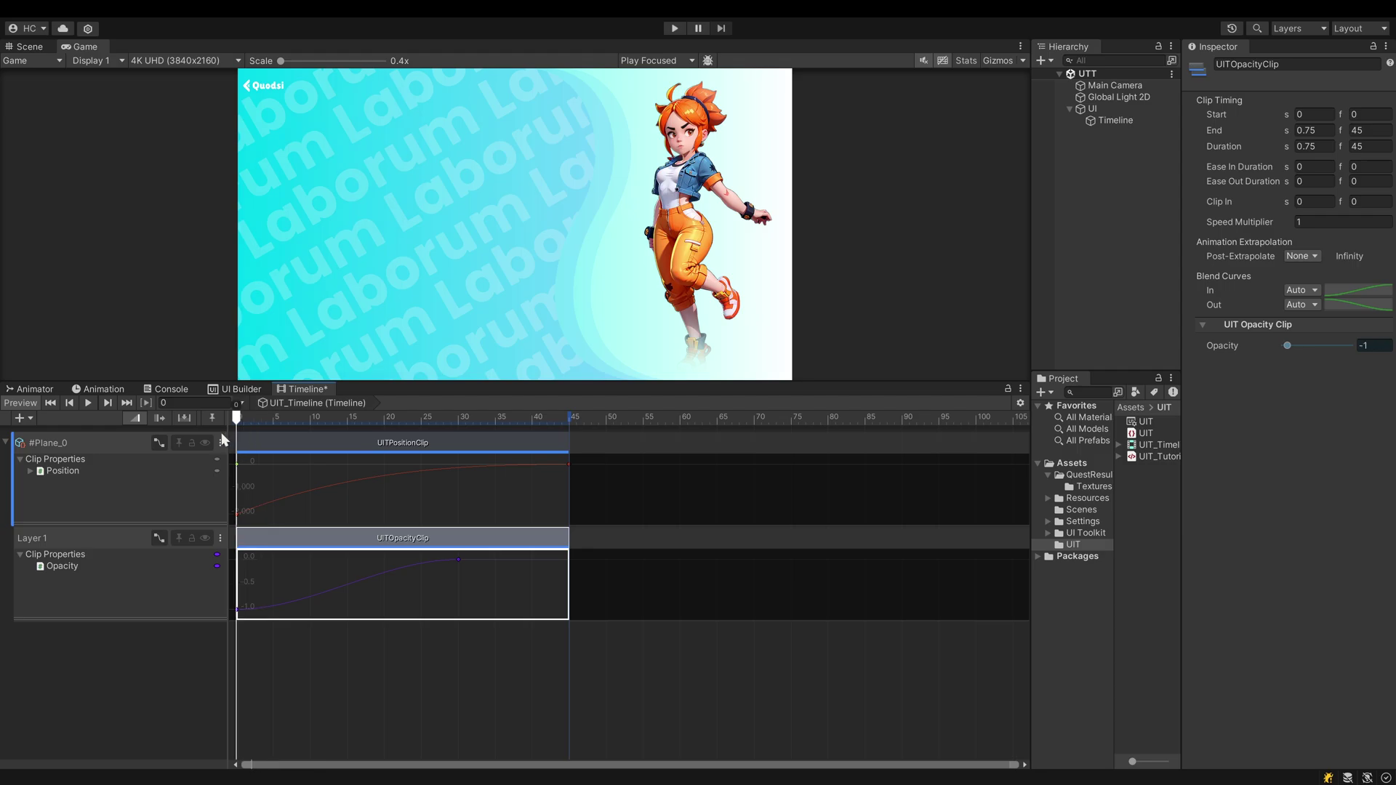
{"action": "left_click", "coordinate": [22, 463]}
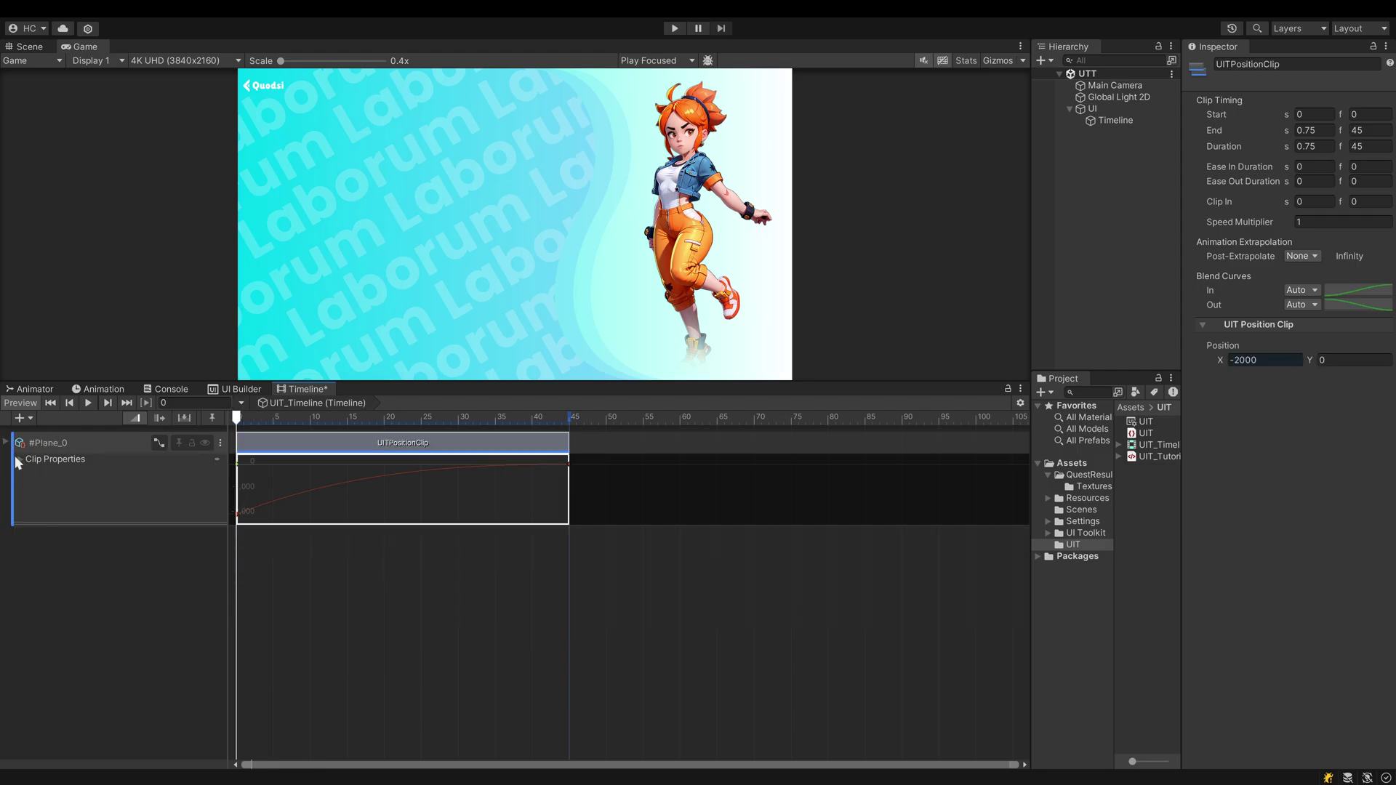
Duplicate the #Plane_0 track group with its layer twice using Ctrl+D
{"action": "left_click", "coordinate": [134, 449]}
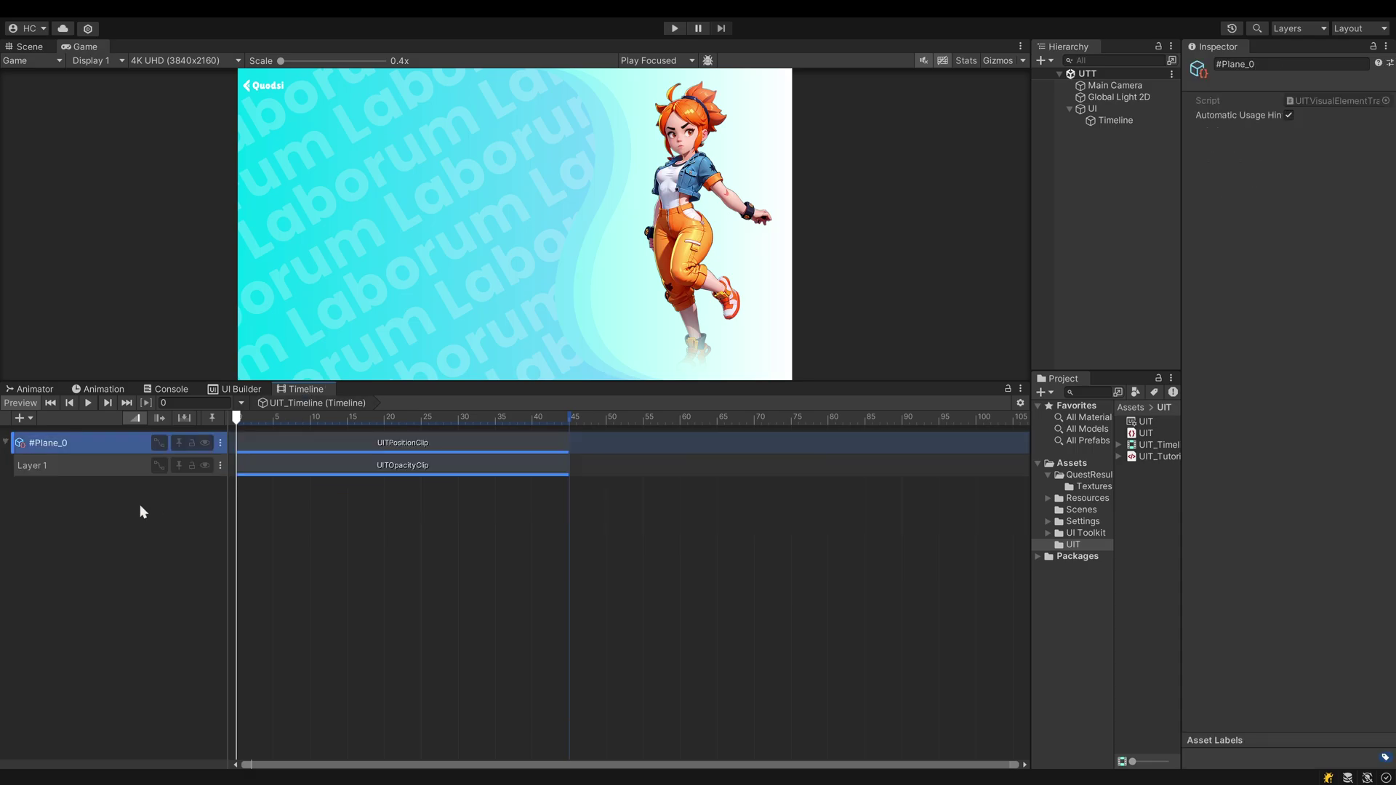
{"action": "left_click", "coordinate": [77, 470]}
{"action": "left_click", "coordinate": [87, 446], "text": "ctrl"}
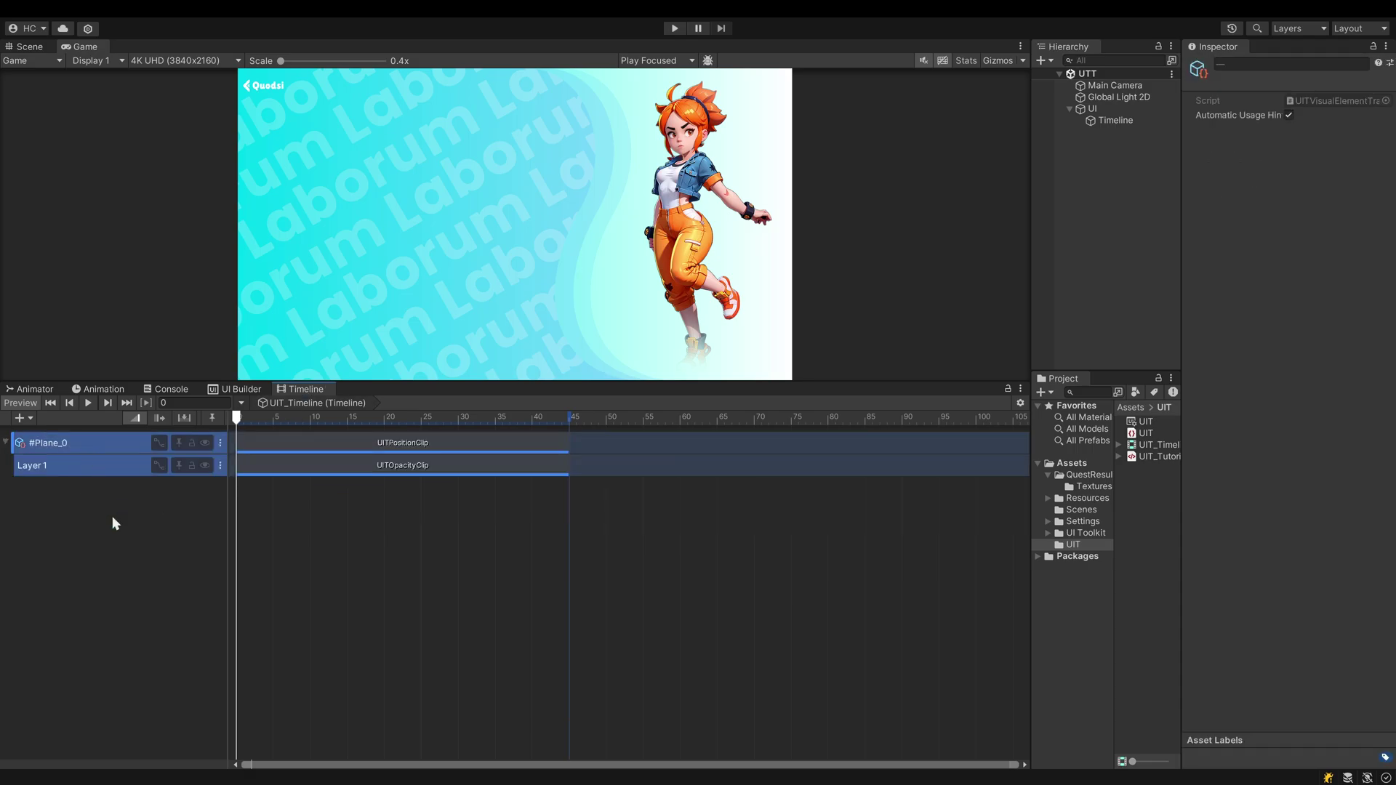
{"action": "key", "text": "ctrl+d"}
{"action": "key", "text": "ctrl+d"}
{"action": "key", "text": "ctrl+d"}
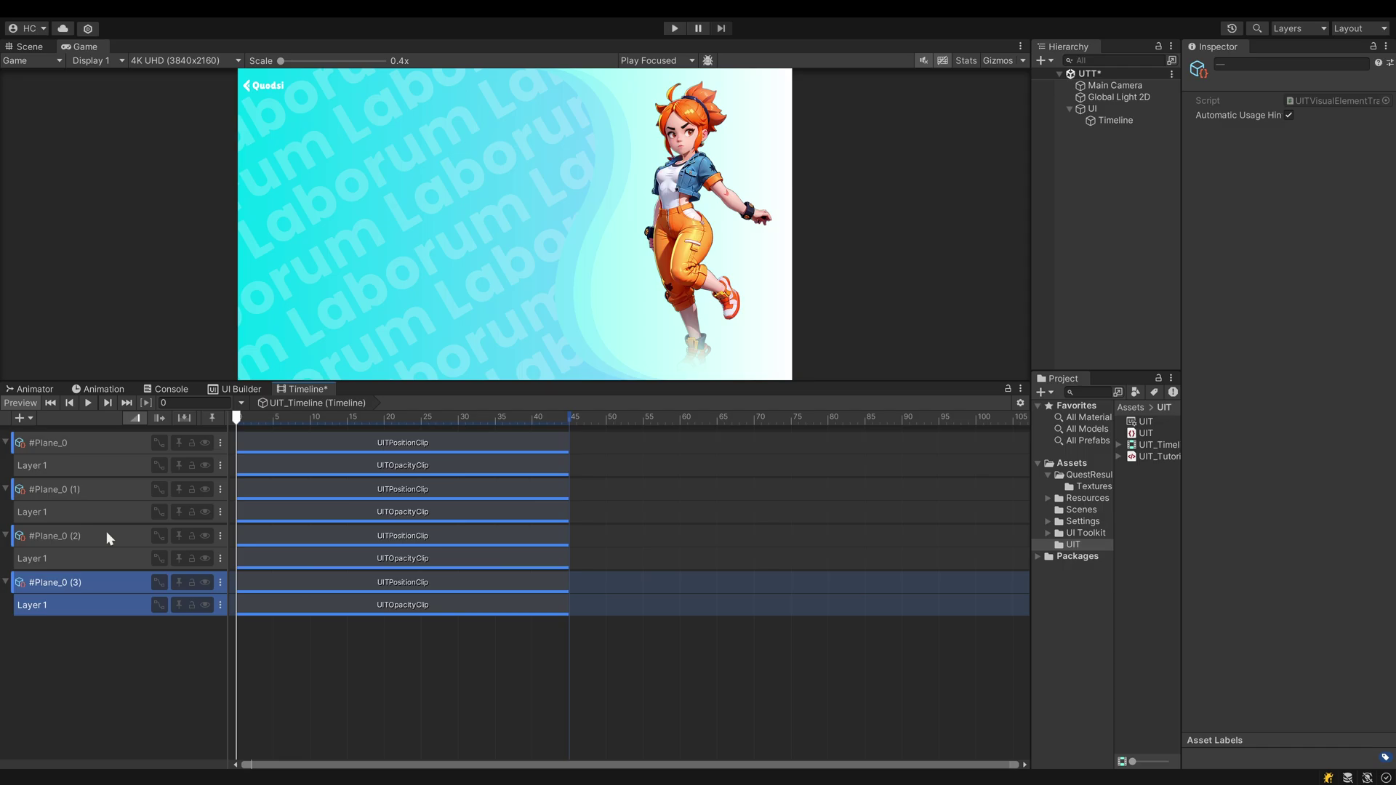
{"action": "key", "text": "ctrl+d"}
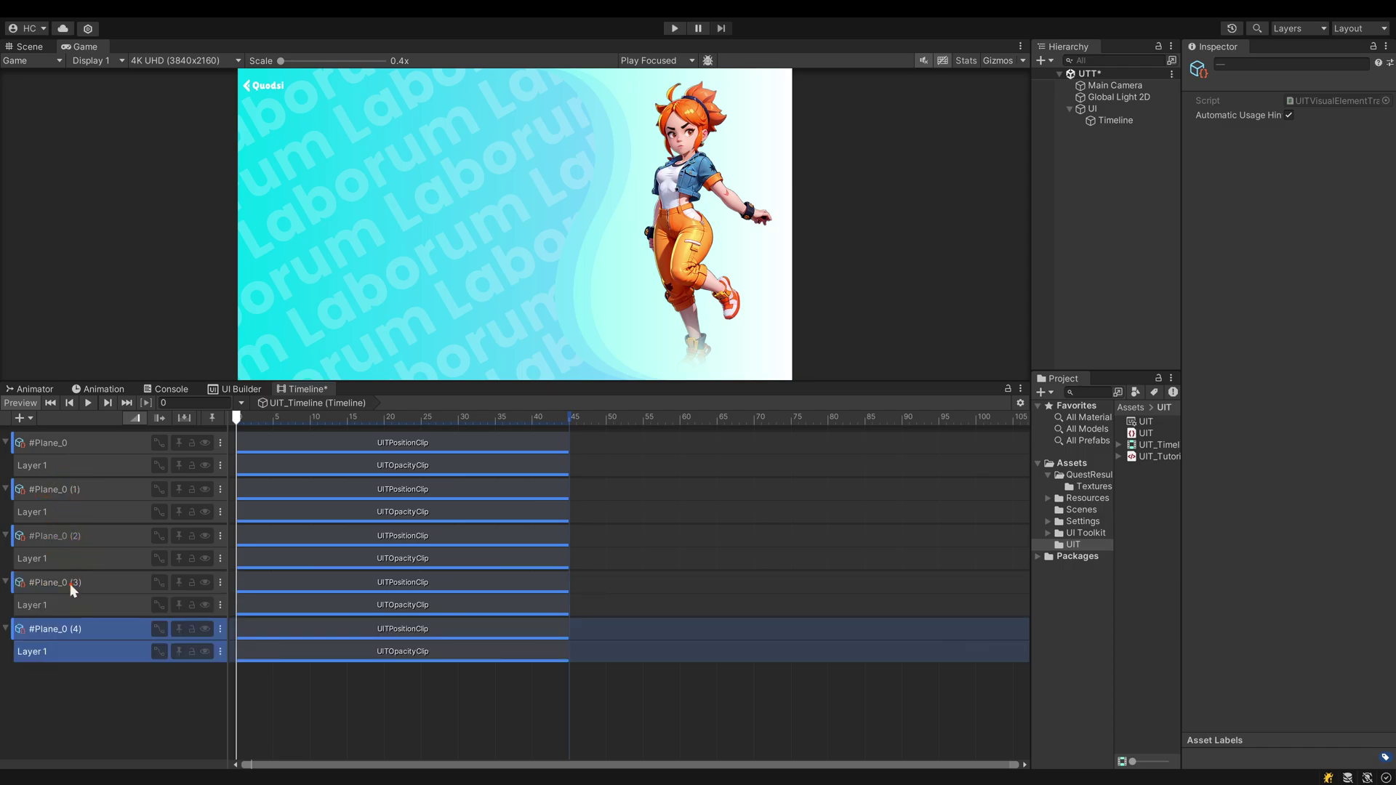
Rename the copied tracks to #Plane_2, #Plane_3 and #Plane_3_Typo and commit the names
{"action": "double_click", "coordinate": [72, 490]}
{"action": "double_click", "coordinate": [63, 536]}
{"action": "type", "text": "2"}
{"action": "double_click", "coordinate": [66, 582]}
{"action": "type", "text": "3"}
{"action": "double_click", "coordinate": [74, 629]}
{"action": "type", "text": "_Type"}
{"action": "left_click", "coordinate": [430, 716]}
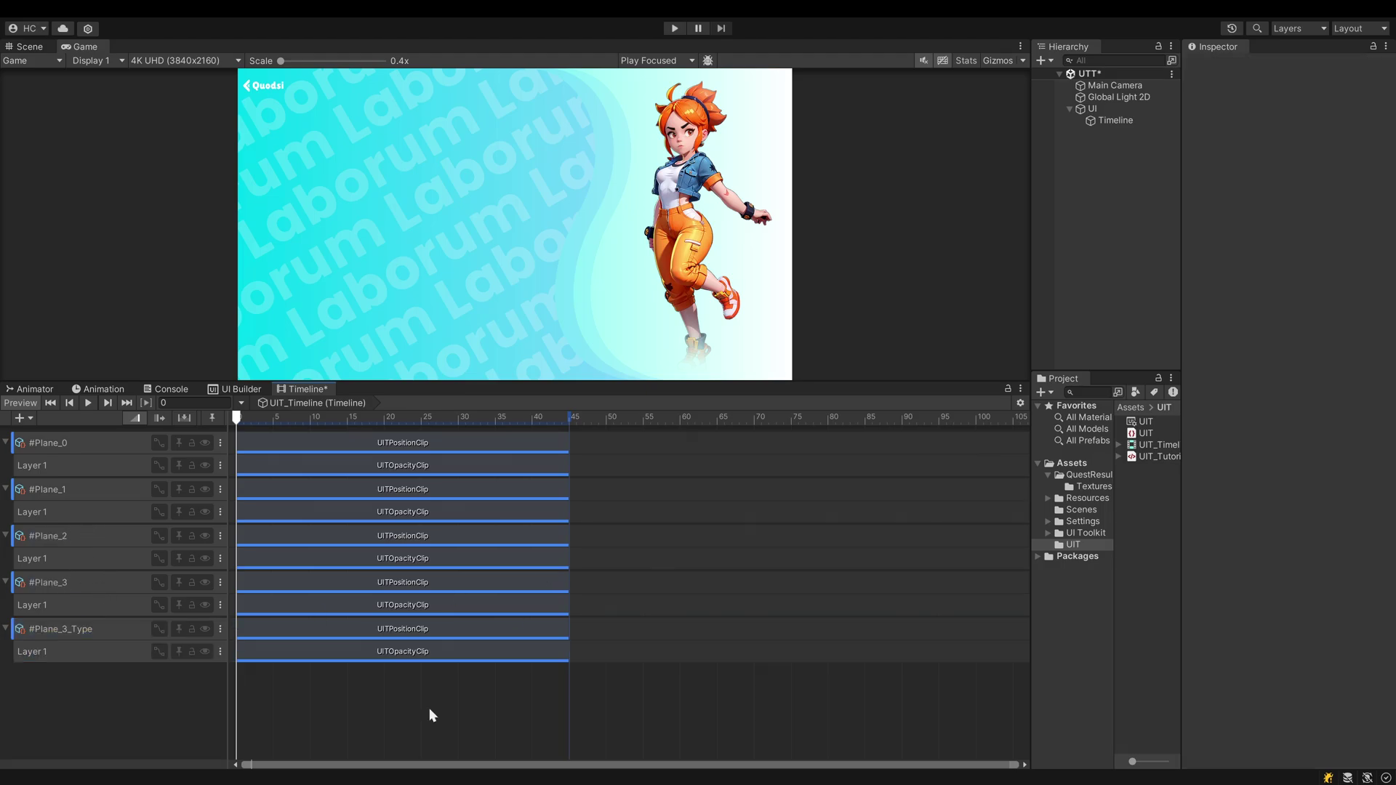
{"action": "mouse_move", "coordinate": [238, 418]}
{"action": "left_mouse_down"}
{"action": "mouse_move", "coordinate": [428, 431]}
{"action": "mouse_move", "coordinate": [225, 477]}
{"action": "left_mouse_up"}
{"action": "left_click", "coordinate": [109, 628]}
{"action": "left_click", "coordinate": [673, 28]}
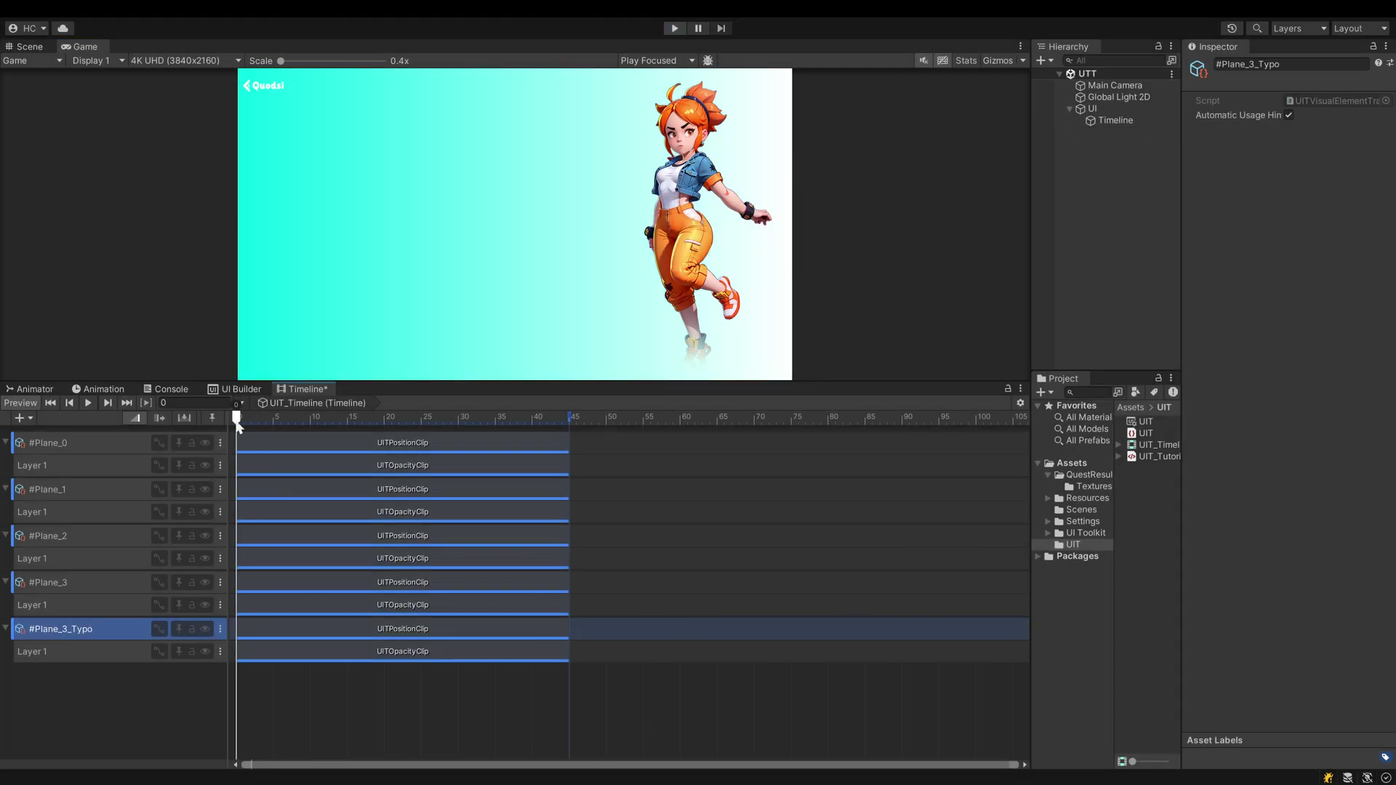
{"action": "mouse_move", "coordinate": [254, 426]}
{"action": "left_mouse_down"}
{"action": "mouse_move", "coordinate": [510, 419]}
{"action": "mouse_move", "coordinate": [240, 419]}
{"action": "mouse_move", "coordinate": [442, 420]}
{"action": "left_mouse_up"}
{"action": "scroll", "coordinate": [403, 527], "scroll_direction": "down", "scroll_amount": 3}
Drag later planes' clips right to frames 9, 18 and 29, with #Plane_3 and Typo last, then scrub to preview
{"action": "mouse_move", "coordinate": [405, 710]}
{"action": "left_mouse_down"}
{"action": "mouse_move", "coordinate": [272, 567]}
{"action": "mouse_move", "coordinate": [235, 487]}
{"action": "mouse_move", "coordinate": [275, 498]}
{"action": "left_mouse_up"}
{"action": "mouse_move", "coordinate": [493, 704]}
{"action": "left_mouse_down"}
{"action": "mouse_move", "coordinate": [279, 531]}
{"action": "mouse_move", "coordinate": [321, 536]}
{"action": "left_mouse_up"}
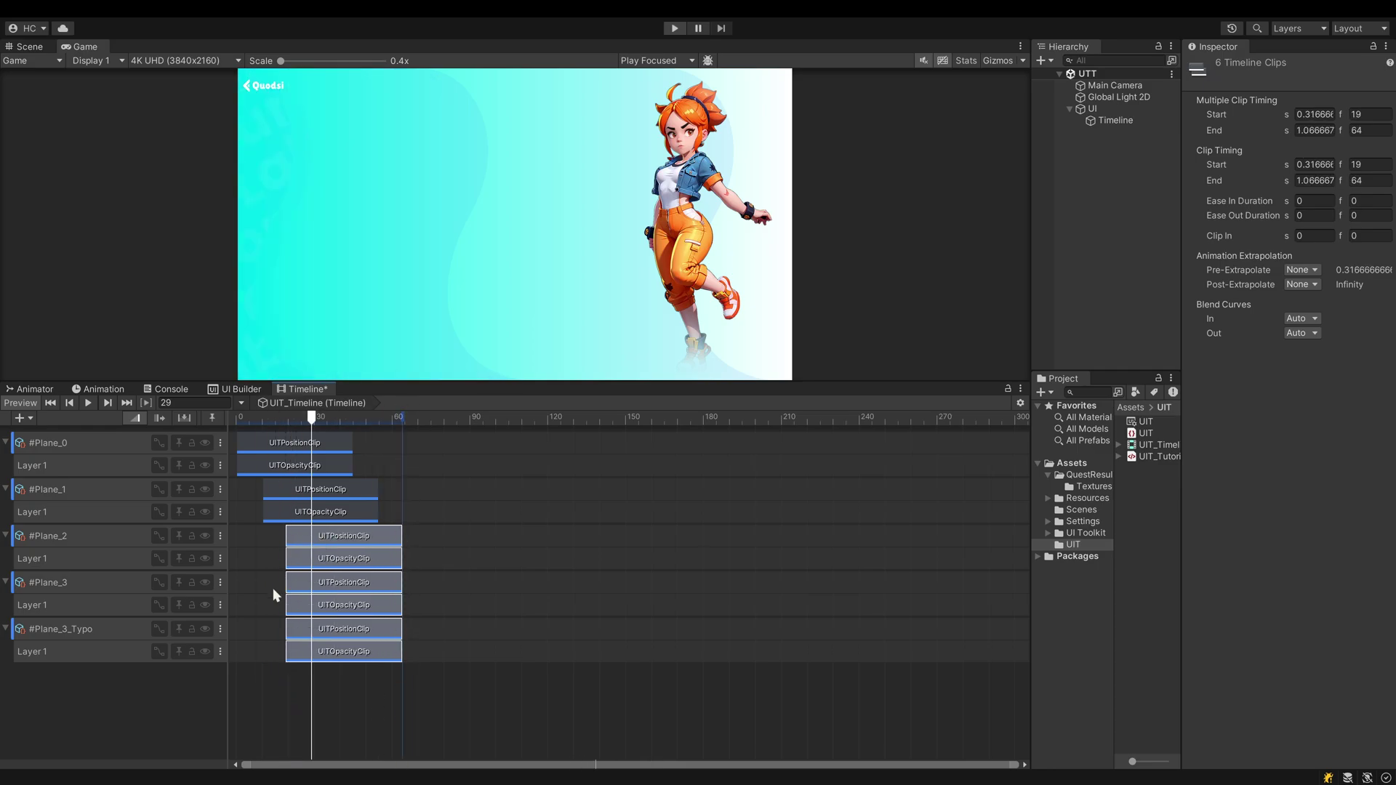
{"action": "mouse_move", "coordinate": [273, 588]}
{"action": "left_mouse_down"}
{"action": "mouse_move", "coordinate": [490, 705]}
{"action": "mouse_move", "coordinate": [341, 589]}
{"action": "left_mouse_up"}
{"action": "mouse_move", "coordinate": [313, 418]}
{"action": "left_mouse_down"}
{"action": "mouse_move", "coordinate": [240, 418]}
{"action": "mouse_move", "coordinate": [334, 418]}
{"action": "mouse_move", "coordinate": [168, 443]}
{"action": "left_mouse_up"}
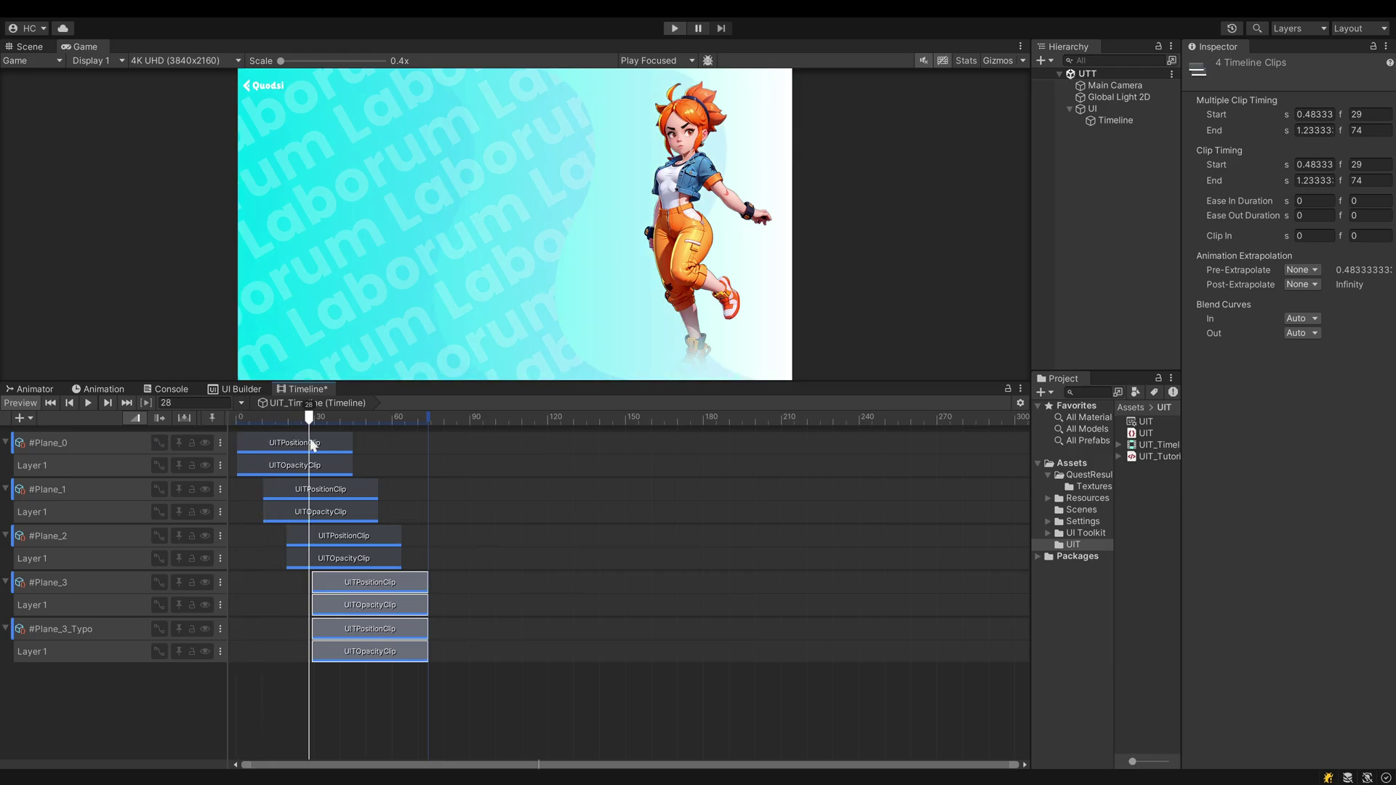
{"action": "mouse_move", "coordinate": [240, 417]}
{"action": "left_mouse_down"}
{"action": "mouse_move", "coordinate": [312, 418]}
{"action": "mouse_move", "coordinate": [156, 443]}
{"action": "mouse_move", "coordinate": [383, 445]}
{"action": "mouse_move", "coordinate": [309, 445]}
{"action": "mouse_move", "coordinate": [397, 458]}
{"action": "mouse_move", "coordinate": [261, 458]}
{"action": "left_mouse_up"}
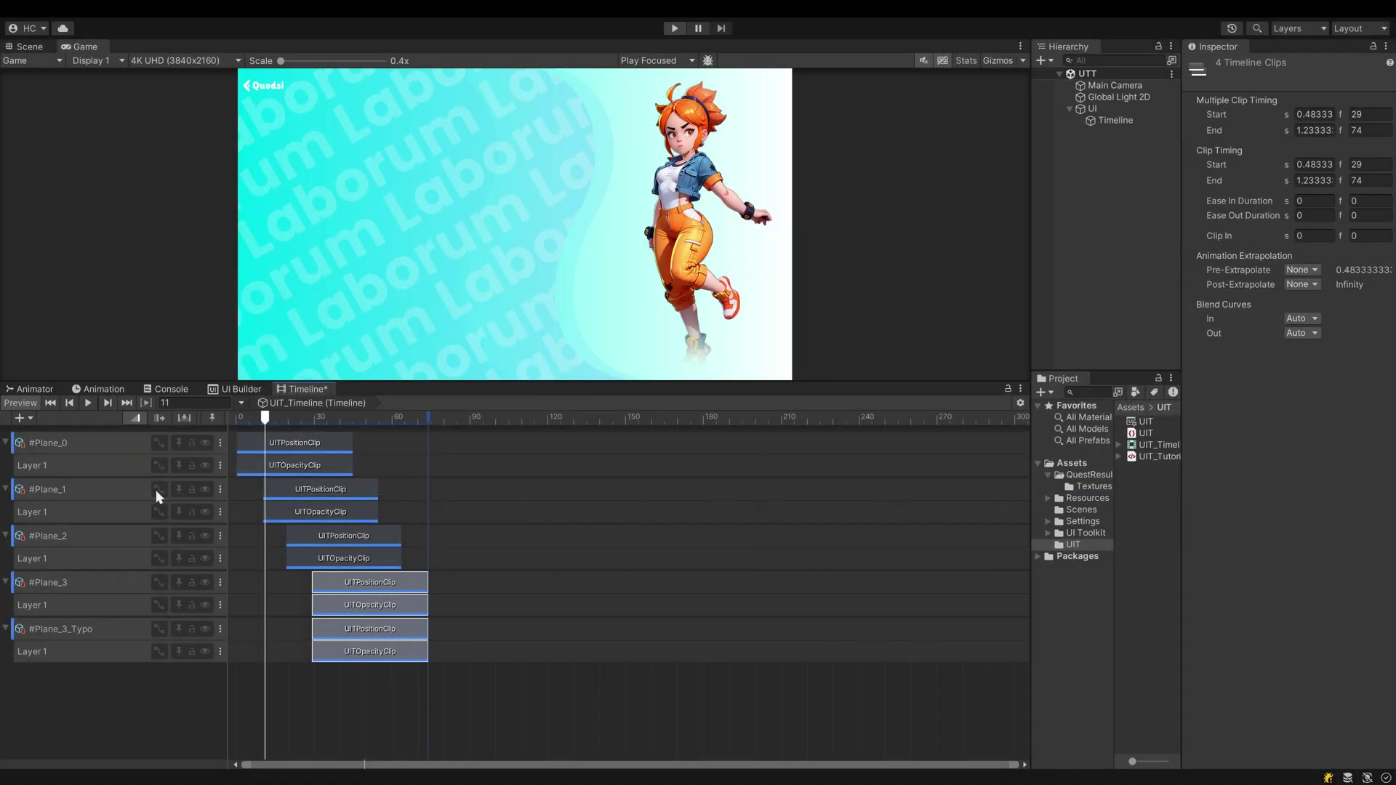
Show #Plane_1's position curve and inspect its UITPositionClip timing and extrapolation
{"action": "left_click", "coordinate": [159, 490]}
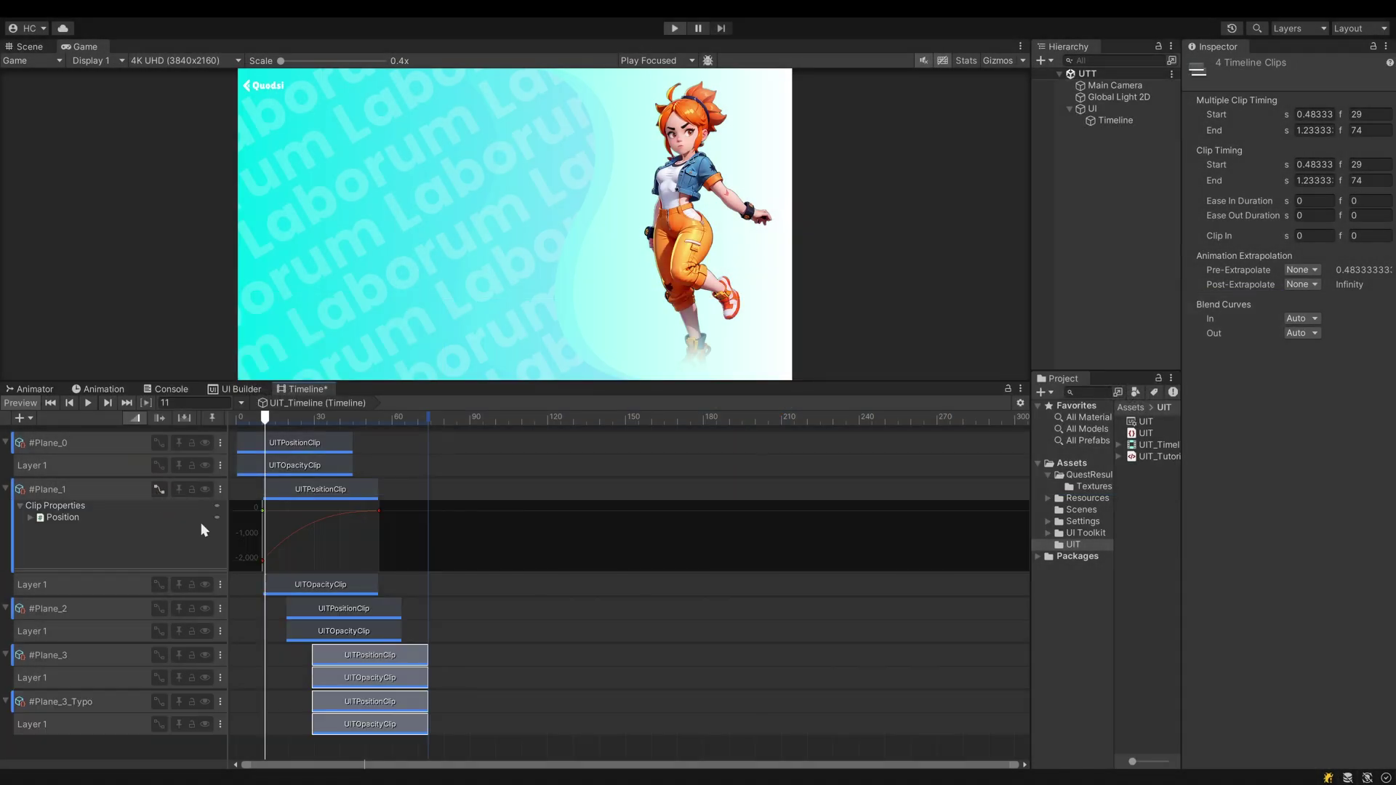
{"action": "left_click", "coordinate": [261, 565]}
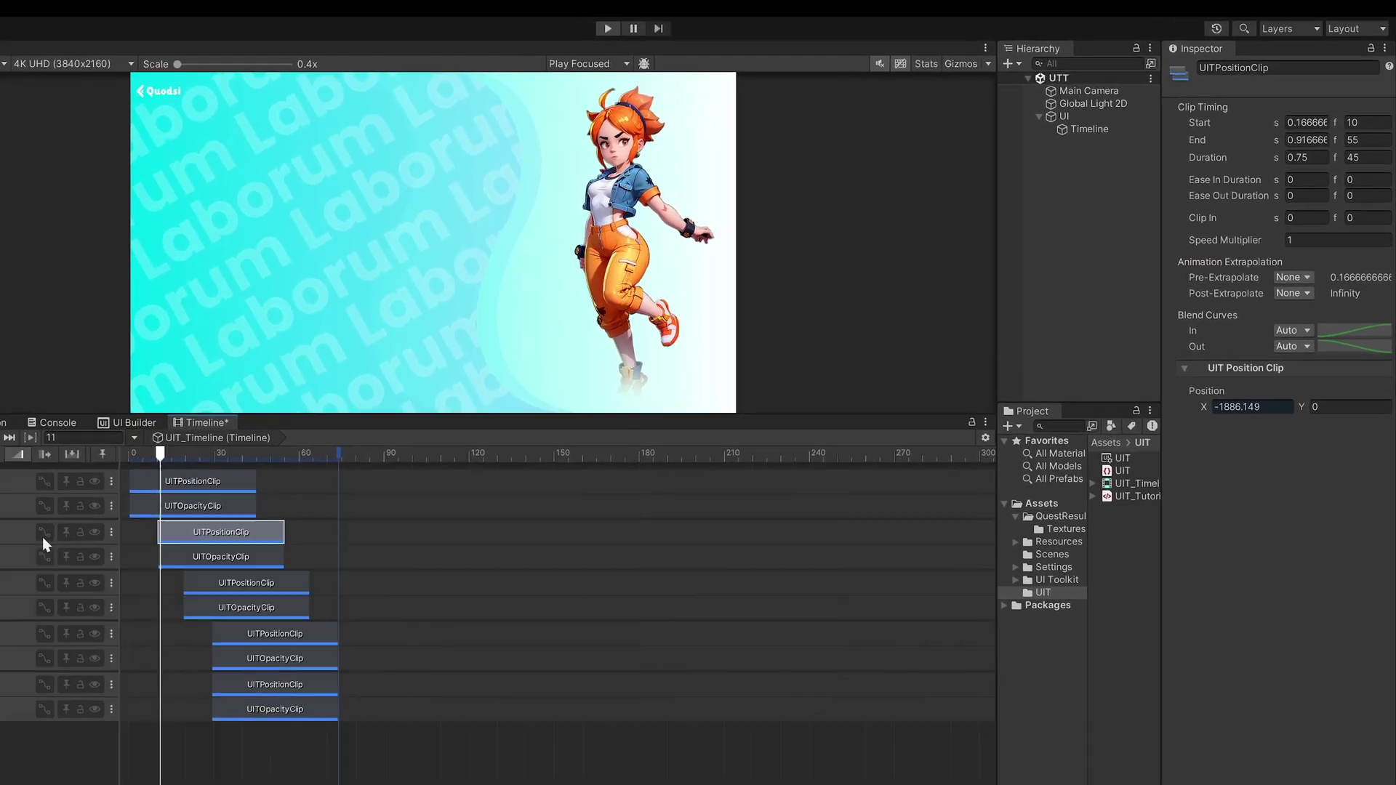
Select all ten plane clips and drag them to start at frame 60
{"action": "left_click", "coordinate": [297, 442]}
{"action": "left_click", "coordinate": [381, 629], "text": "shift"}
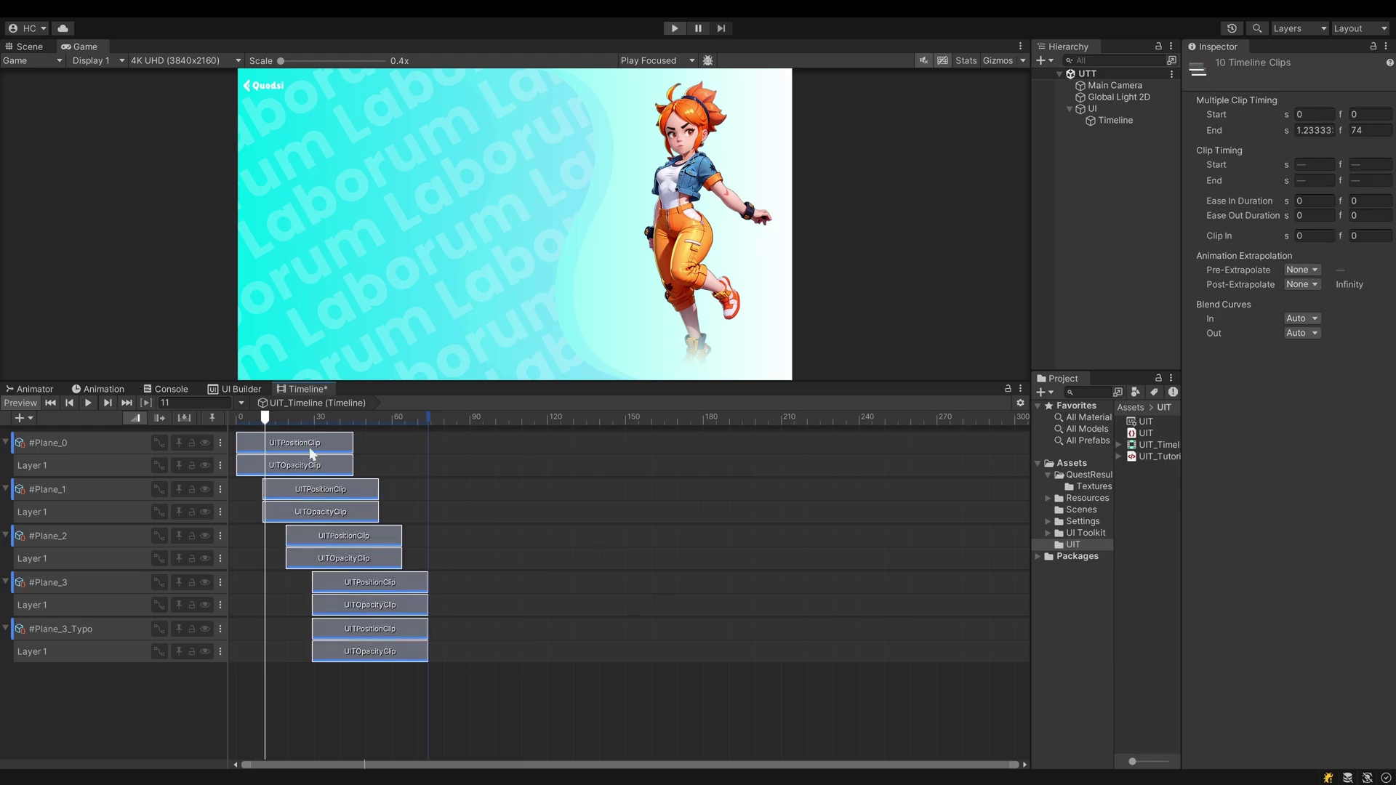
{"action": "left_click_drag", "start_coordinate": [313, 454], "coordinate": [467, 462]}
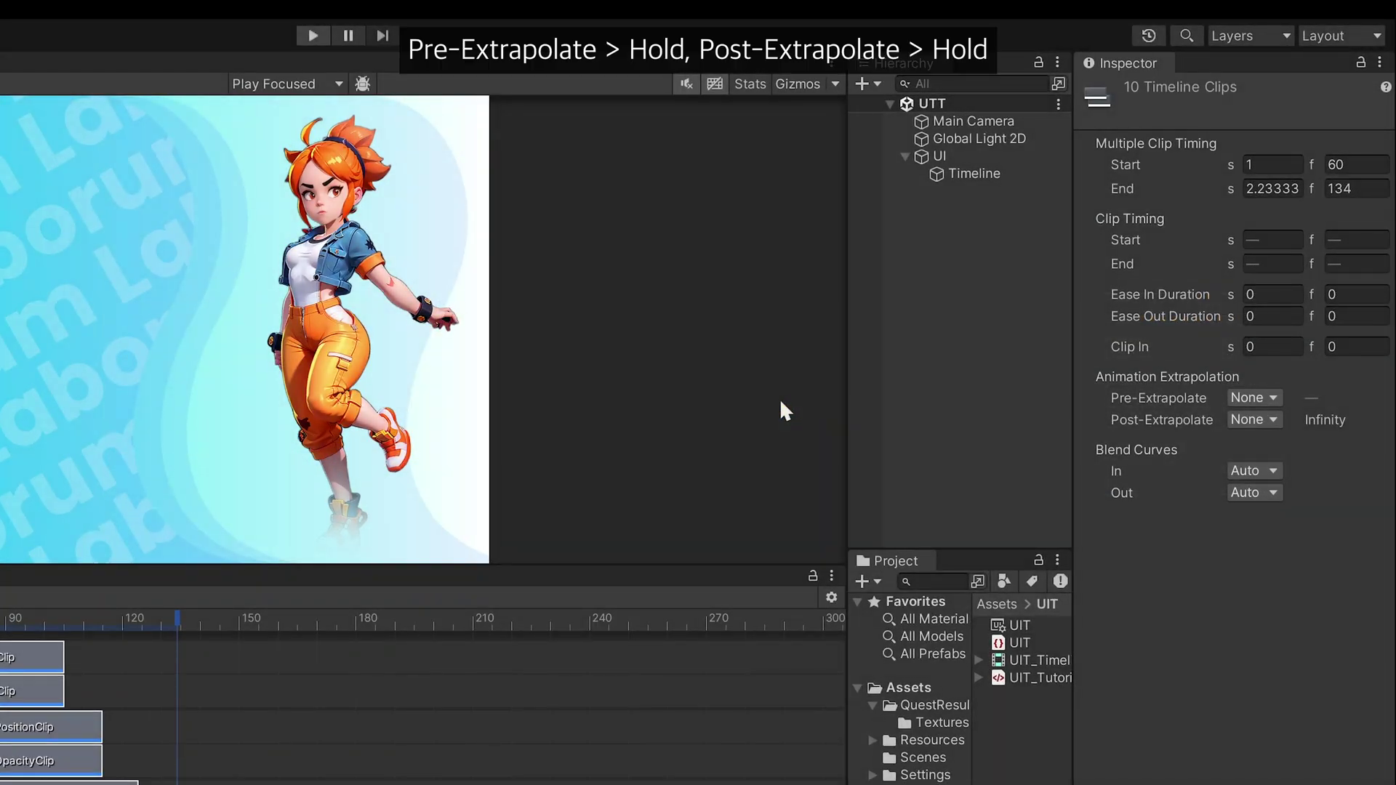
Set Pre- and Post-Extrapolate to Hold on the clips and play the timeline preview
{"action": "left_click", "coordinate": [1265, 398]}
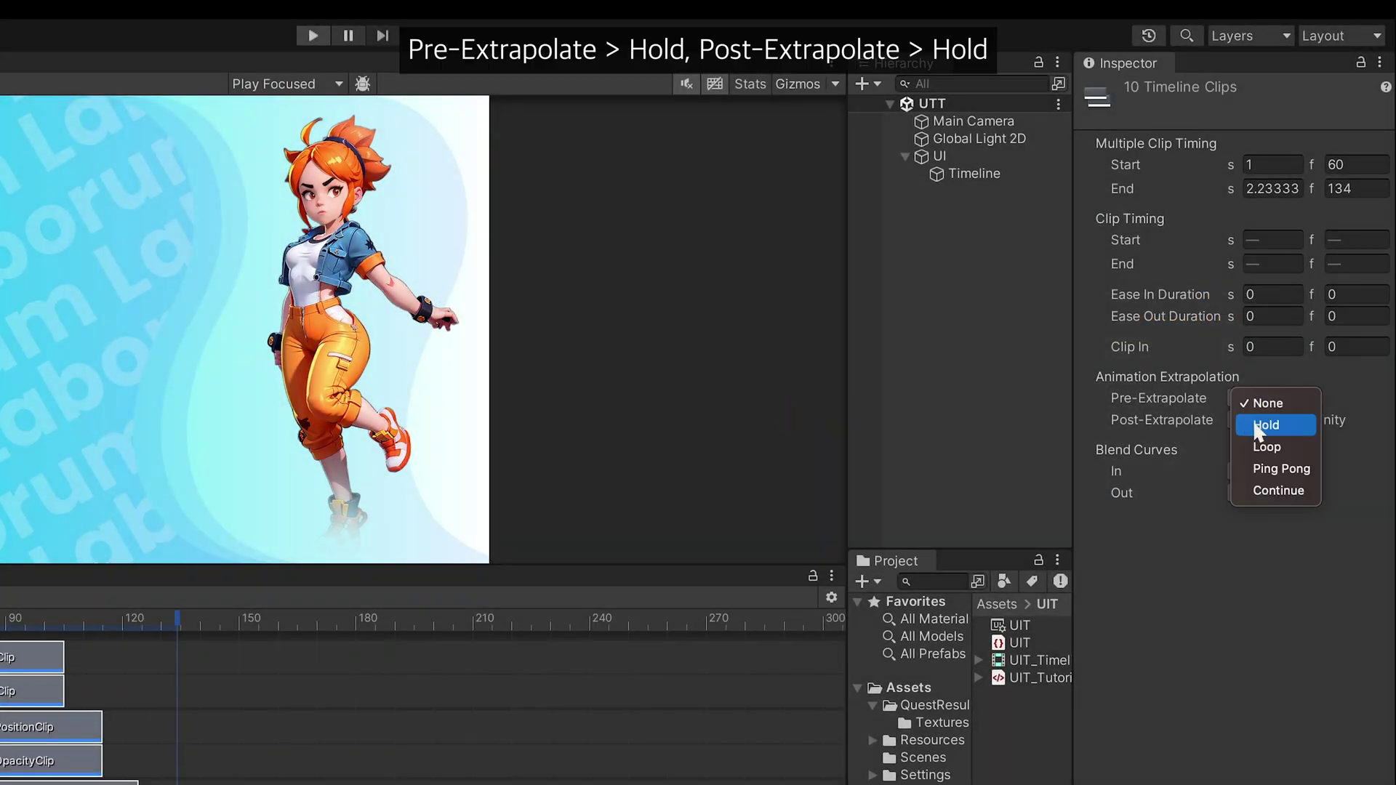
{"action": "left_click", "coordinate": [1276, 425]}
{"action": "left_click", "coordinate": [1266, 419]}
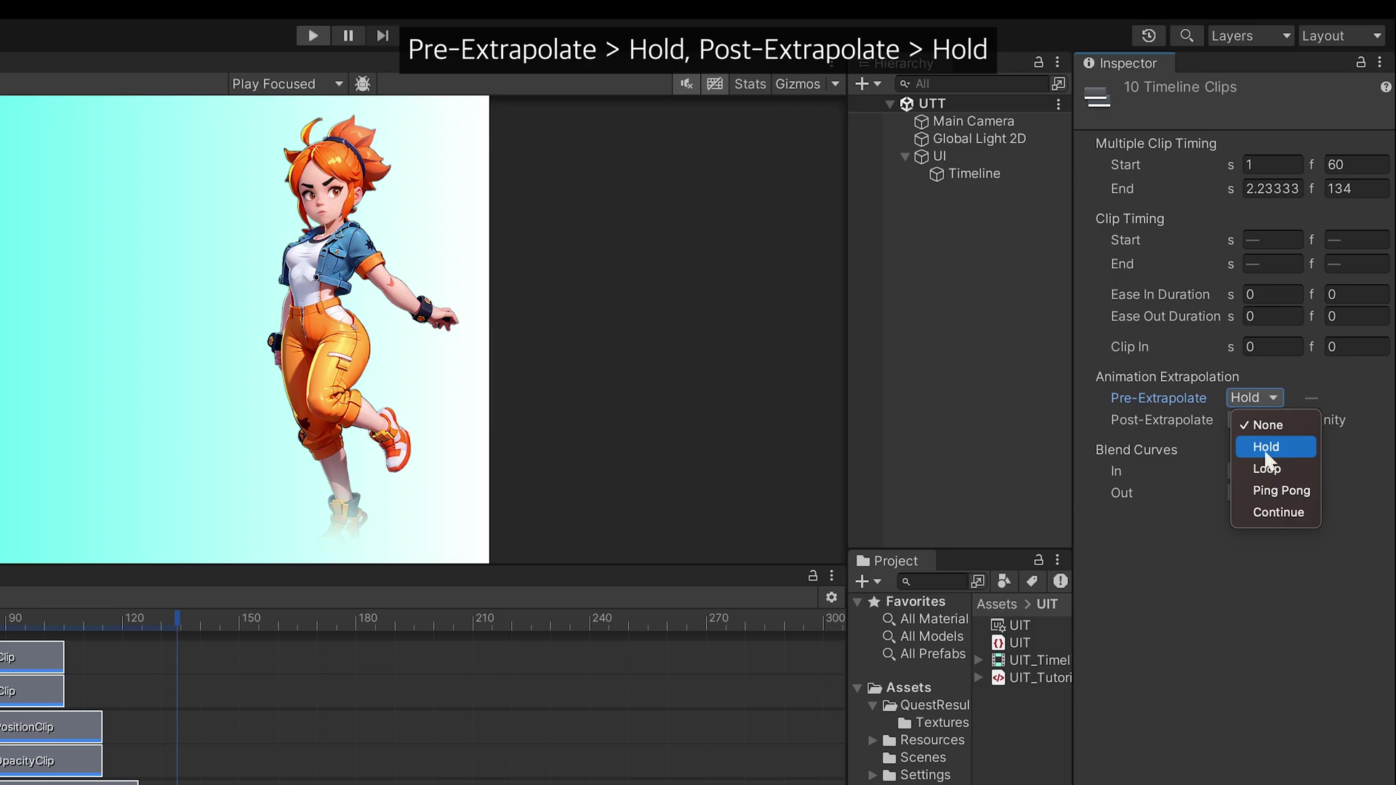
{"action": "left_click", "coordinate": [1270, 447]}
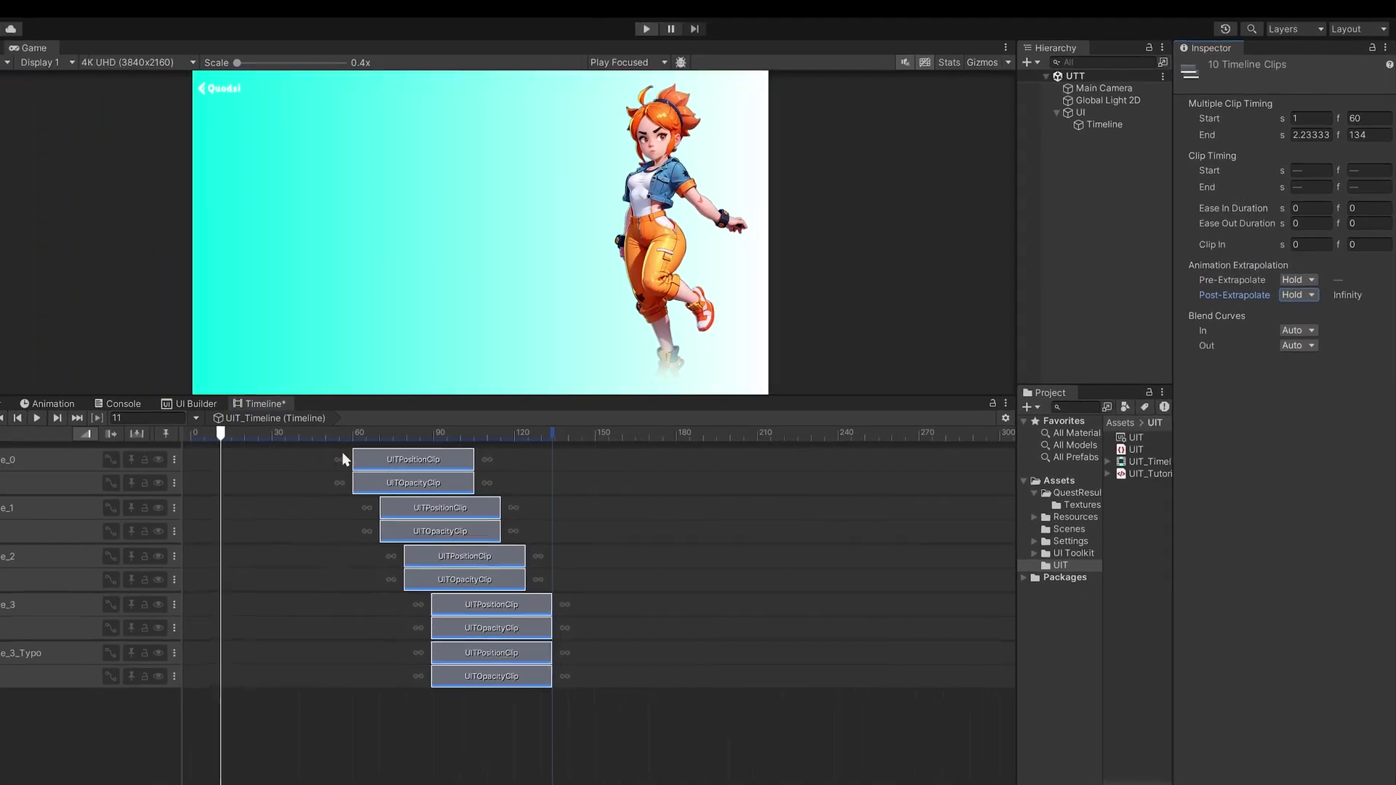
{"action": "left_click", "coordinate": [89, 403]}
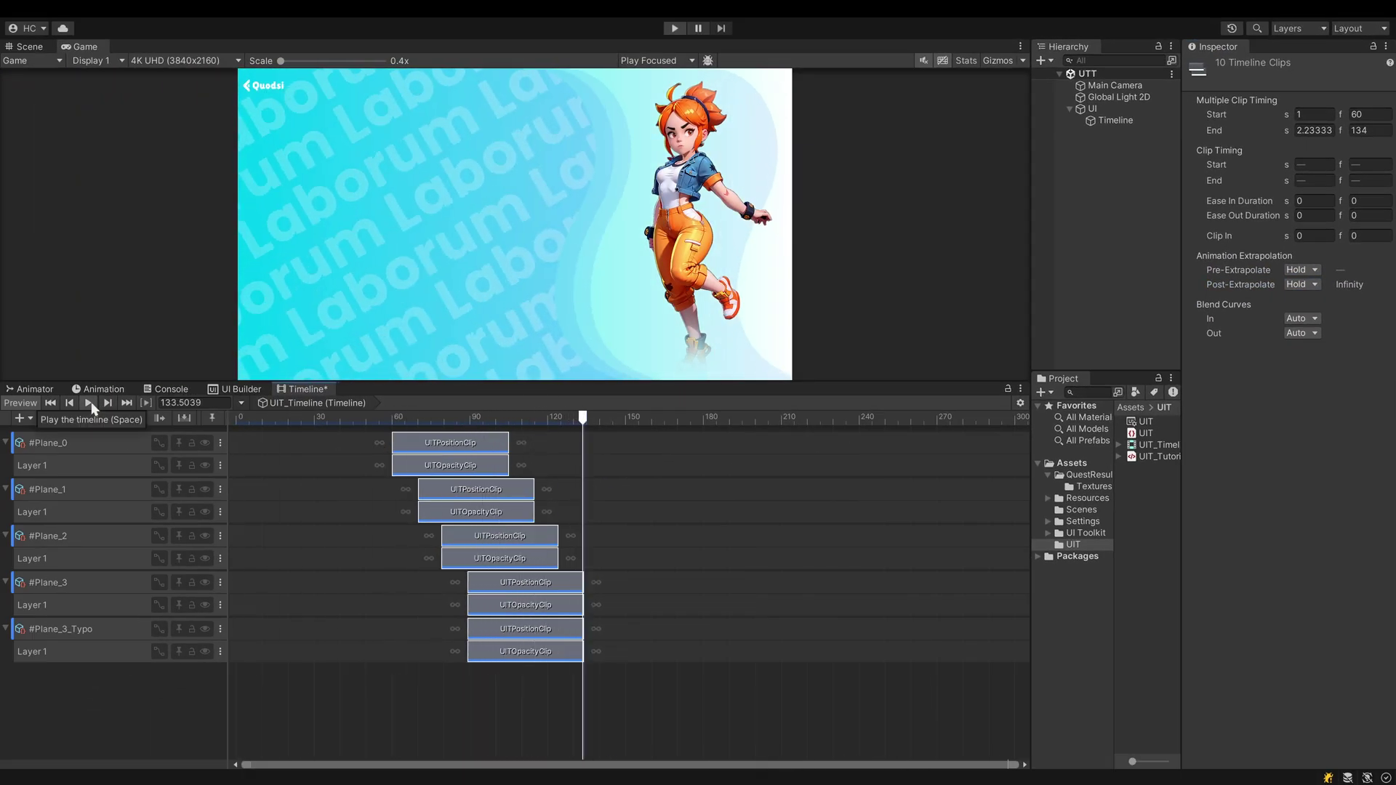
{"action": "left_click", "coordinate": [89, 403]}
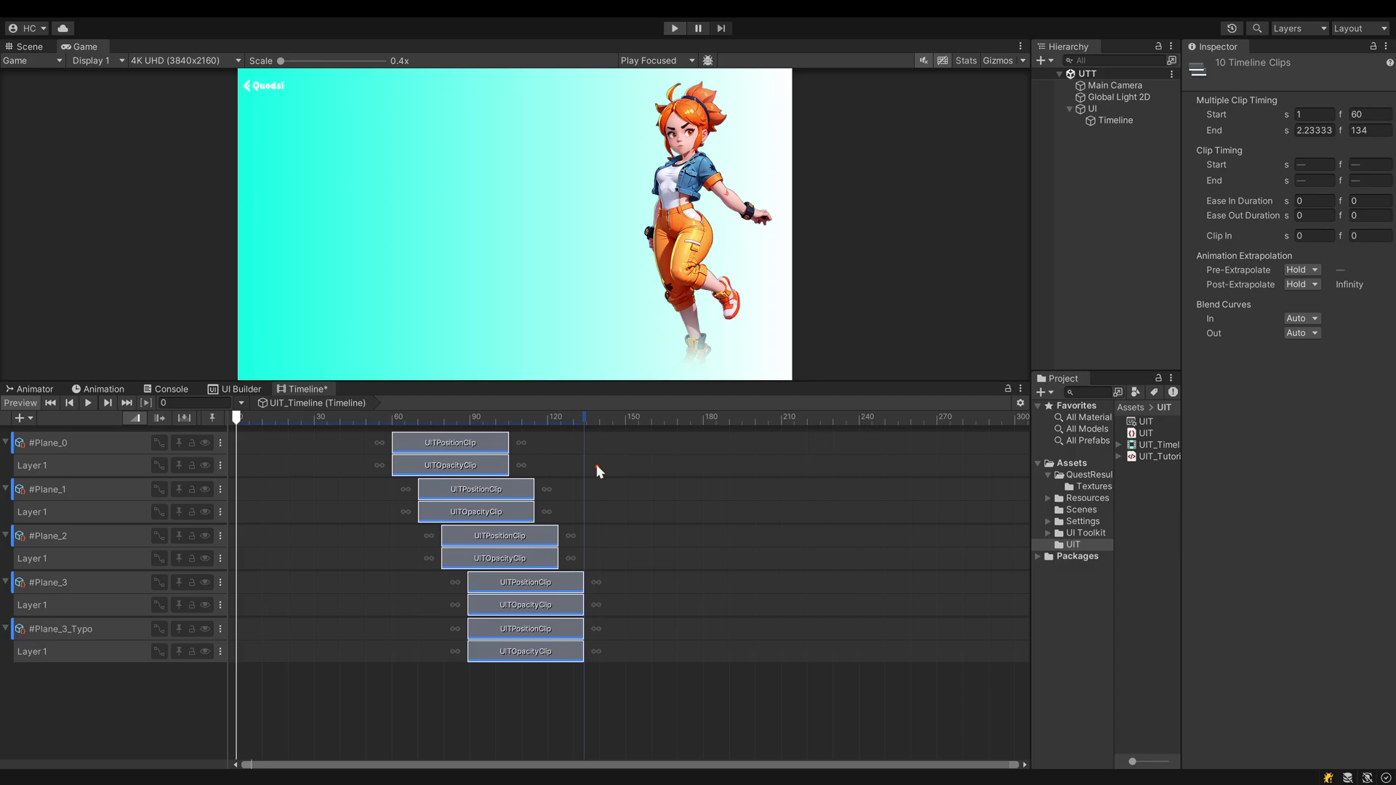
Set UIT_Timeline's Duration Mode to Fixed Length at 300 frames (5 seconds)
{"action": "left_click", "coordinate": [1157, 445]}
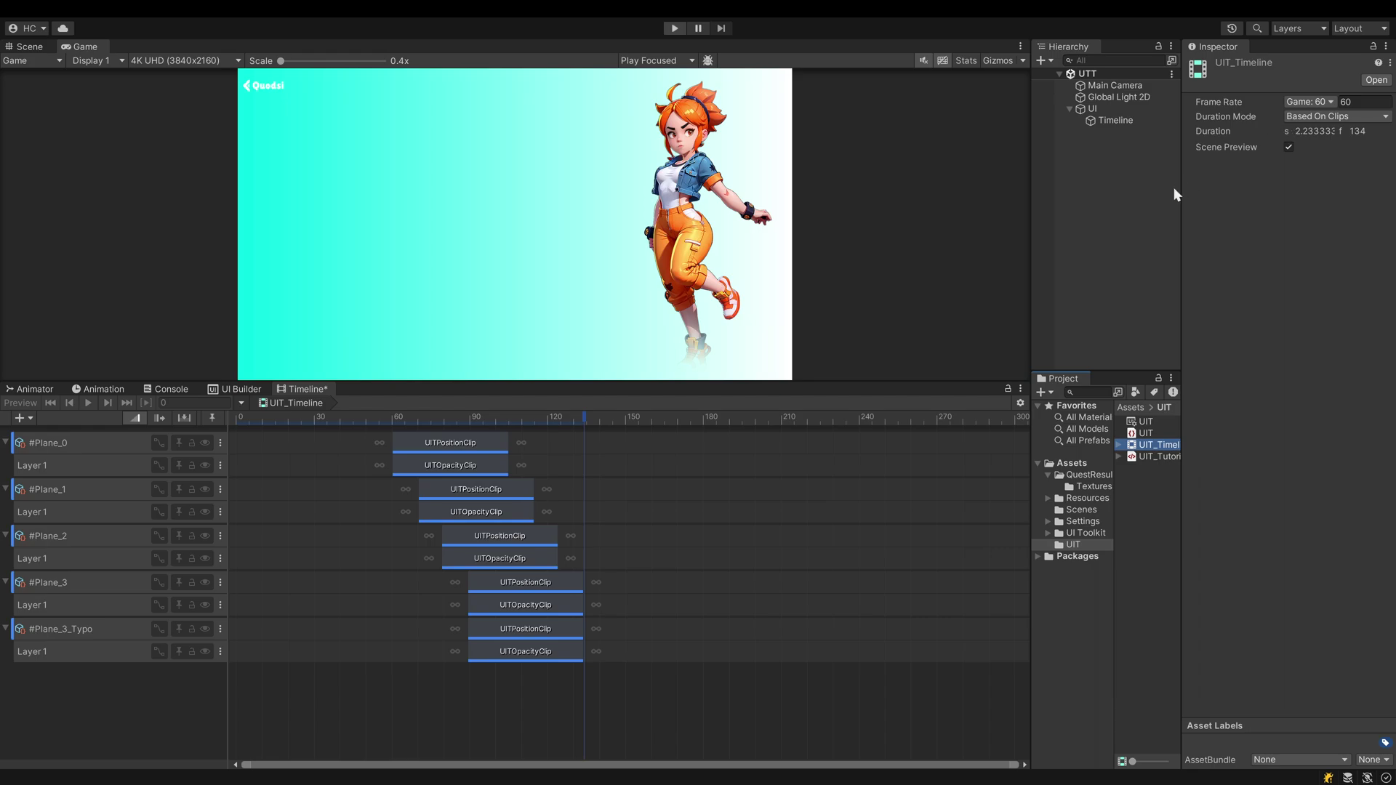
{"action": "left_click_drag", "start_coordinate": [1179, 187], "coordinate": [1146, 188]}
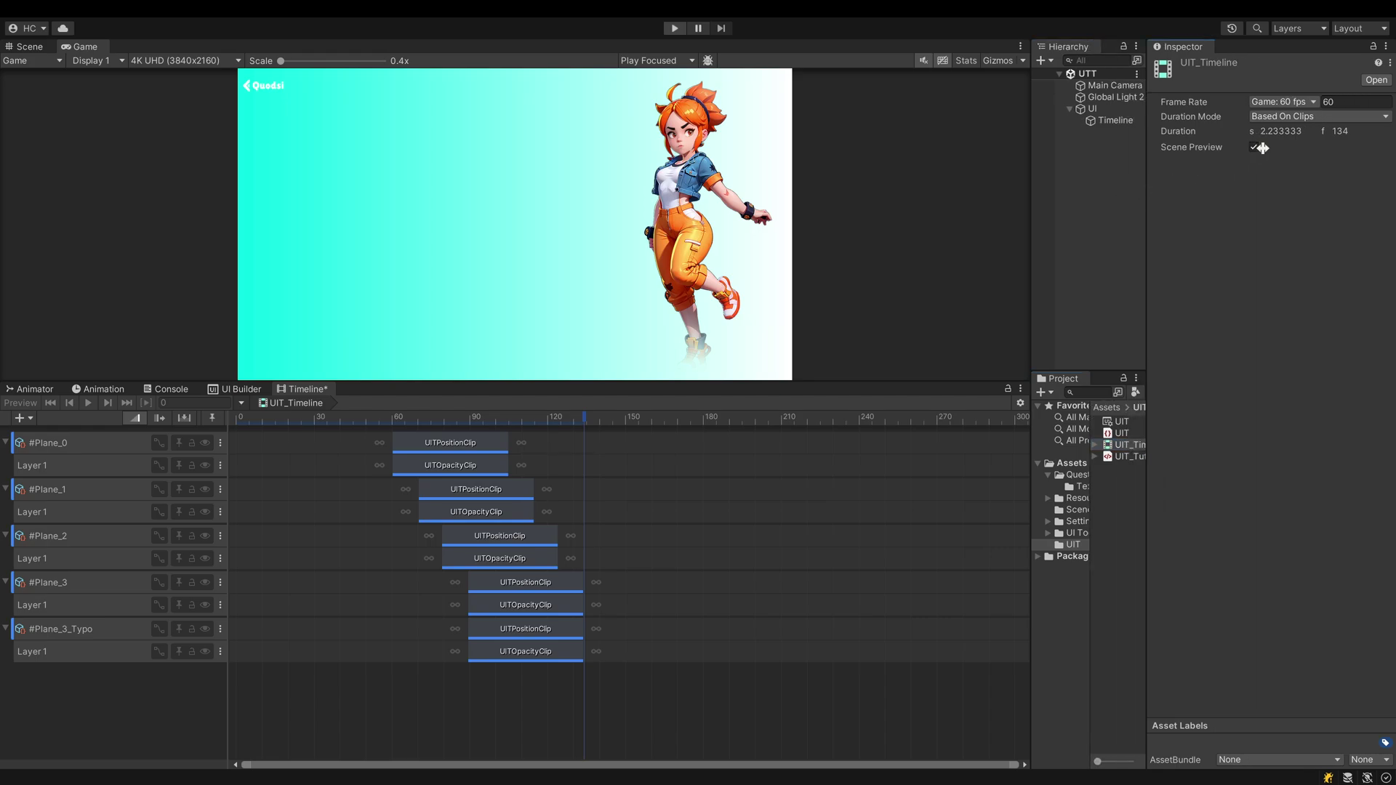
{"action": "left_click", "coordinate": [1280, 133]}
{"action": "left_click", "coordinate": [1279, 115]}
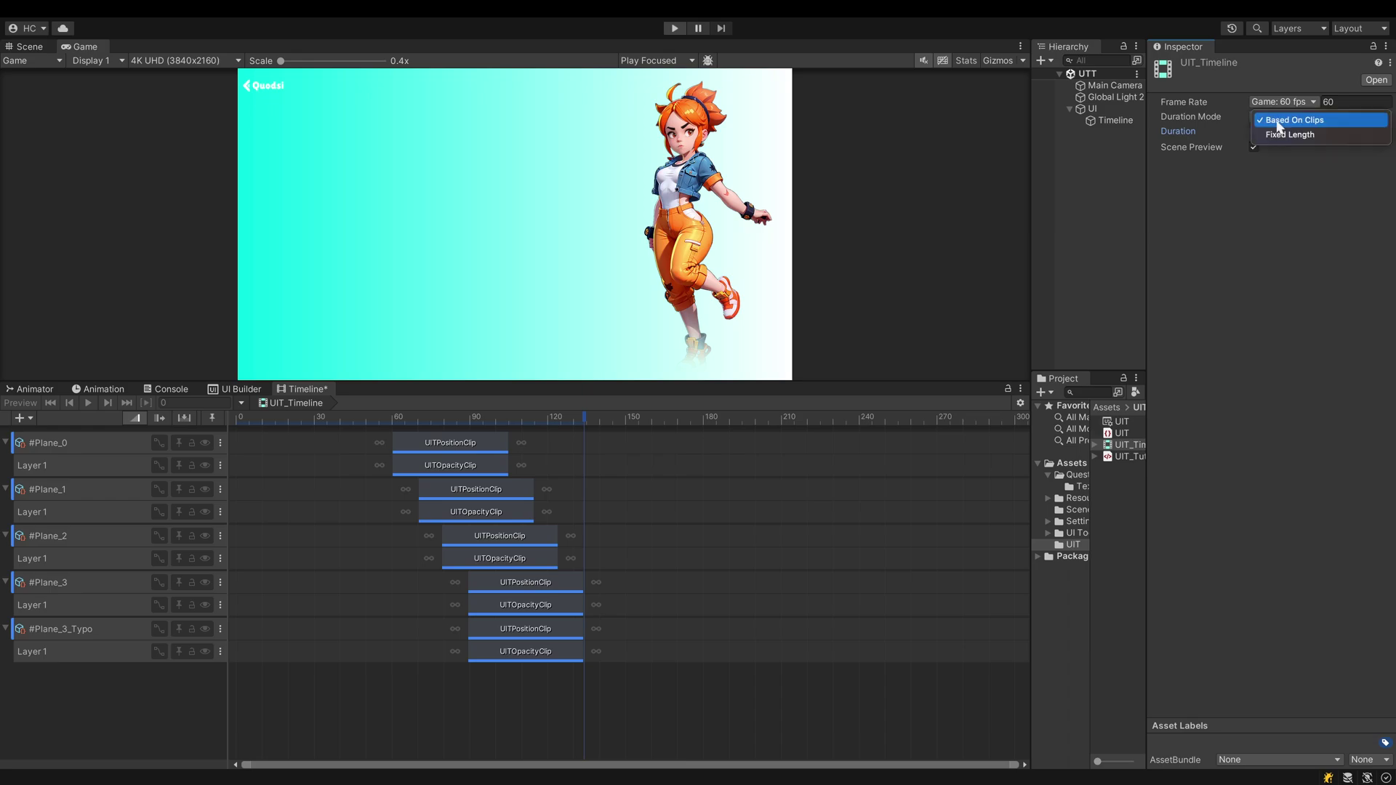
{"action": "left_click", "coordinate": [1276, 134]}
{"action": "left_click", "coordinate": [1284, 134]}
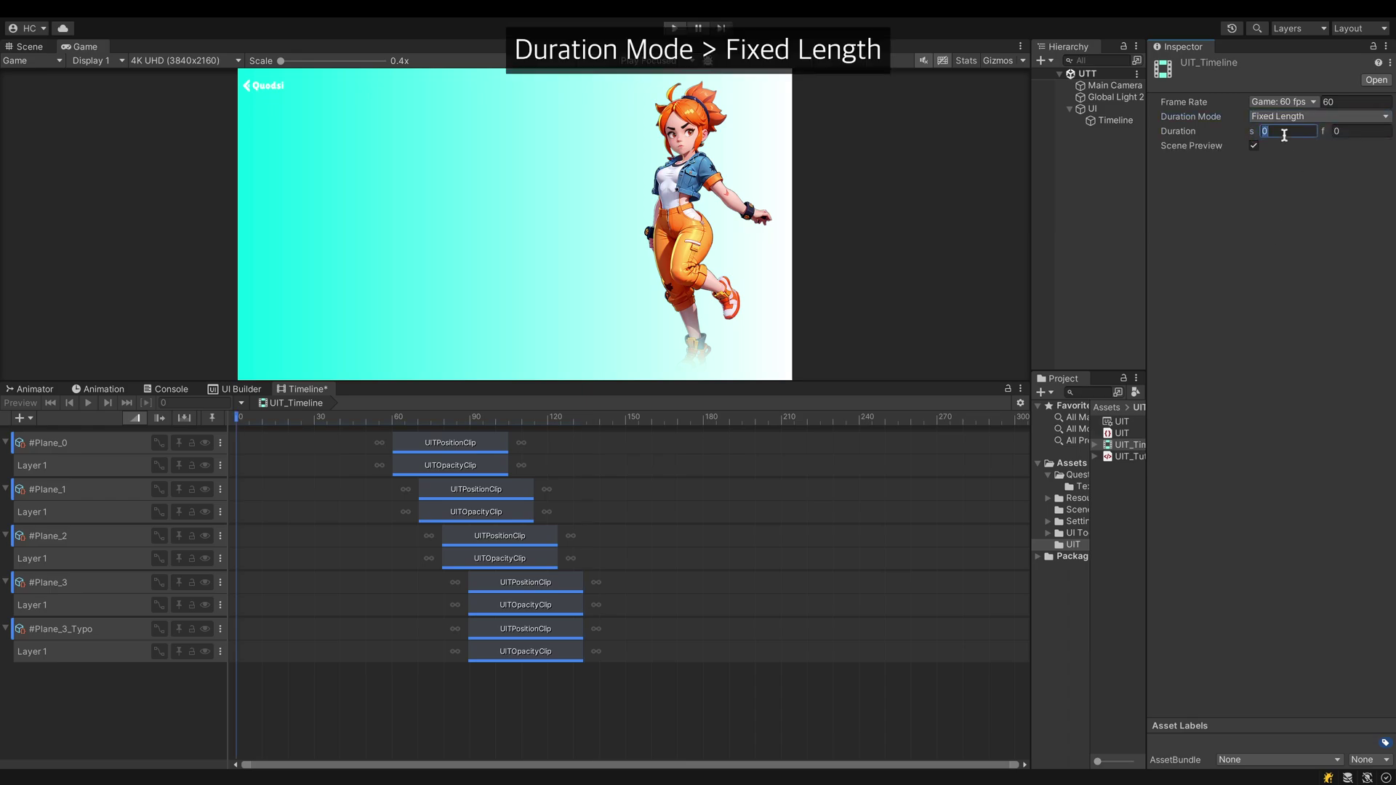
{"action": "key", "text": "Return"}
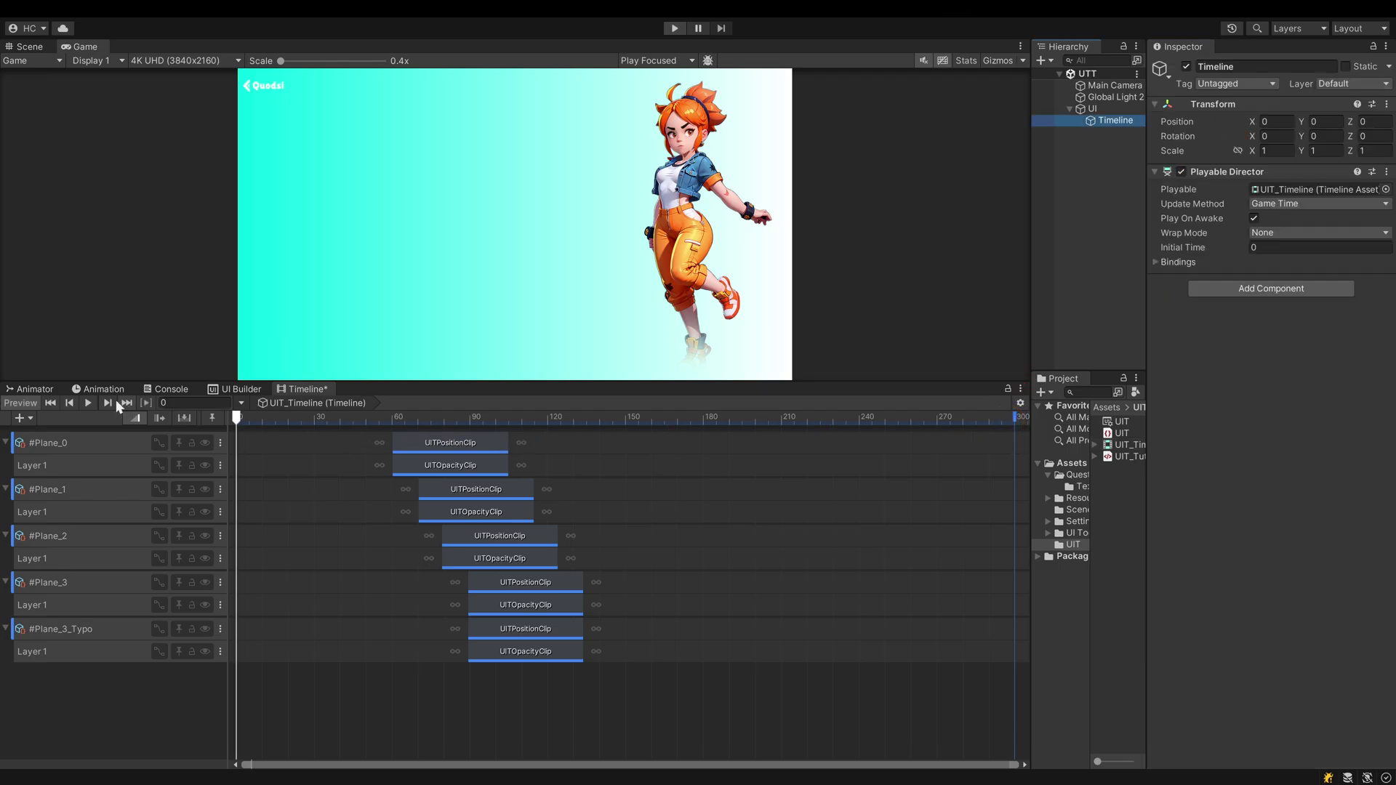
Run the scene and read the Console's Play On Awake and null Playable errors
{"action": "left_click", "coordinate": [90, 402]}
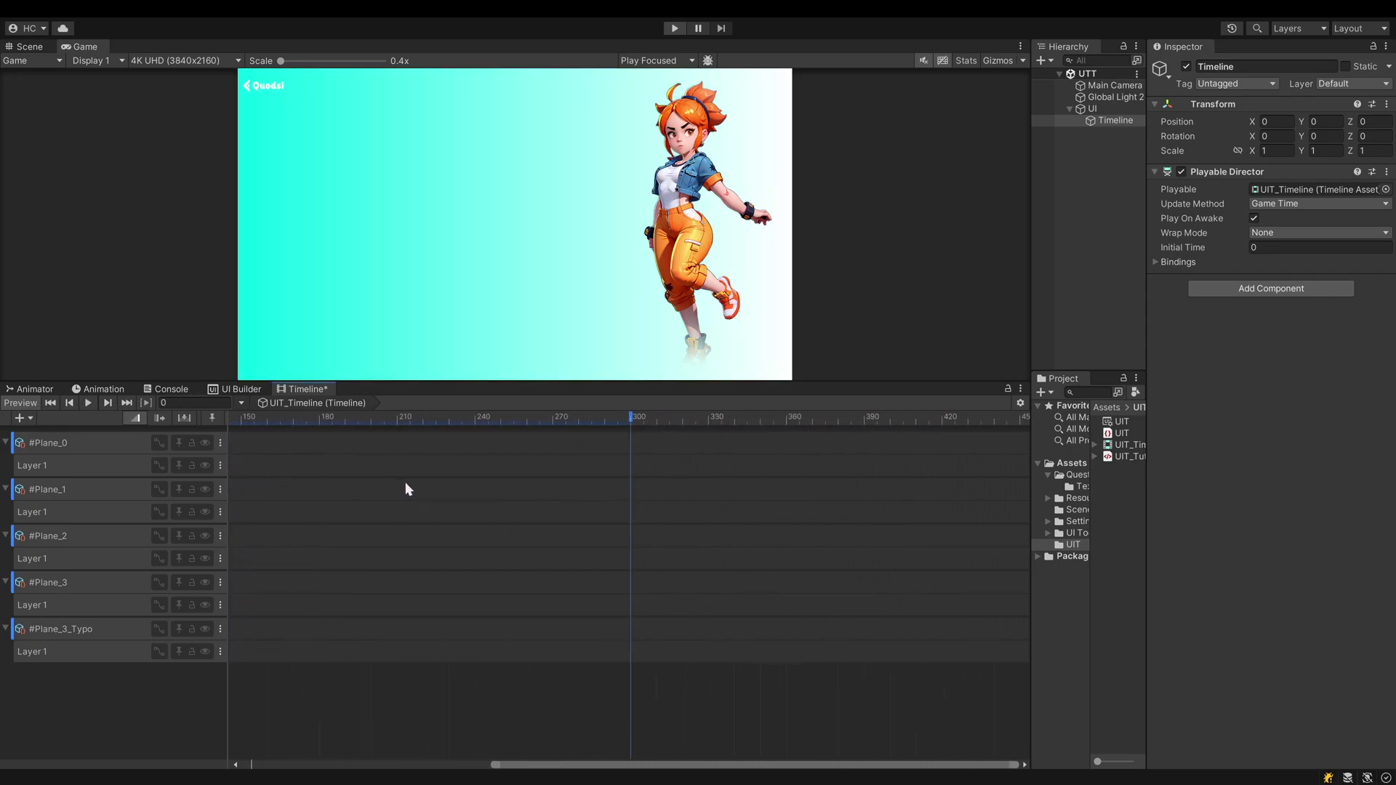
{"action": "left_click", "coordinate": [675, 26]}
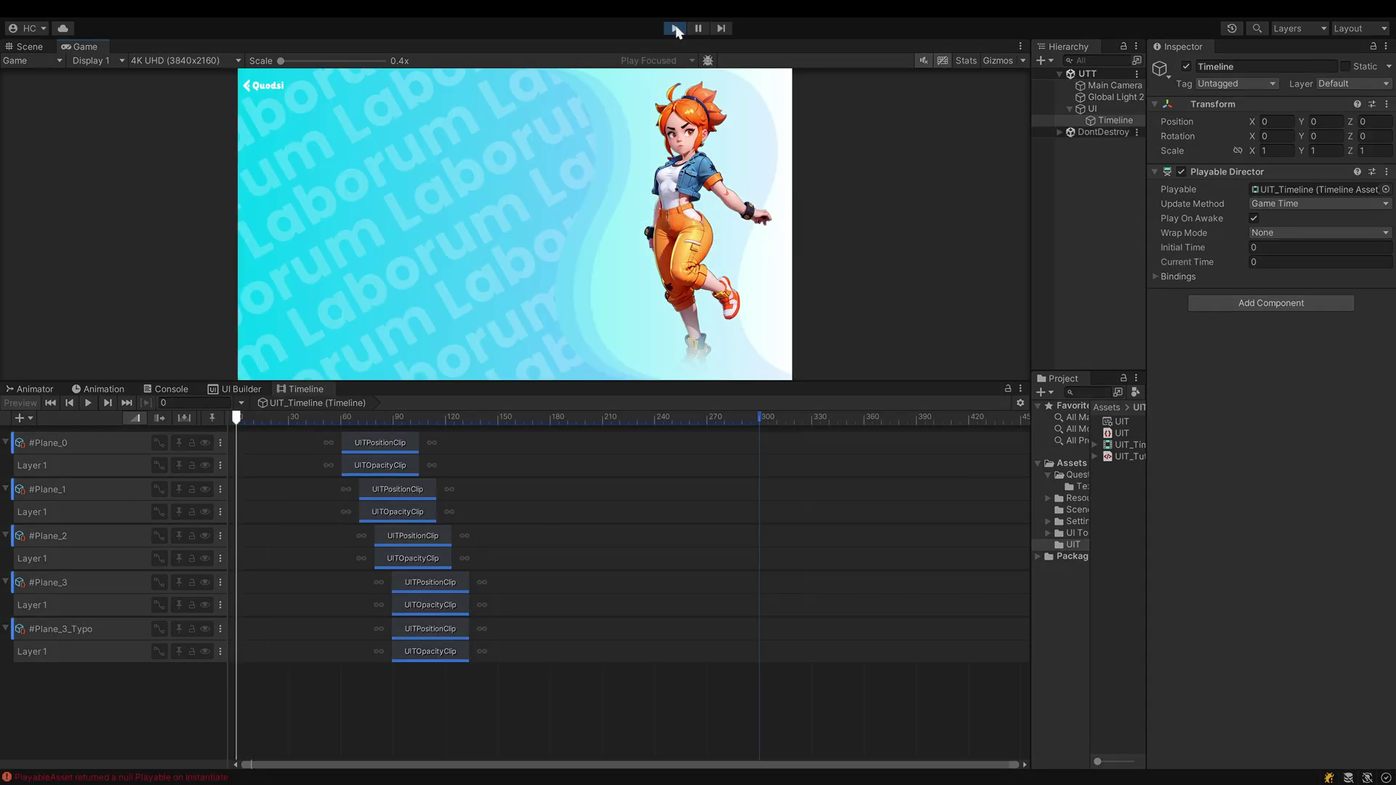
{"action": "left_click", "coordinate": [185, 386]}
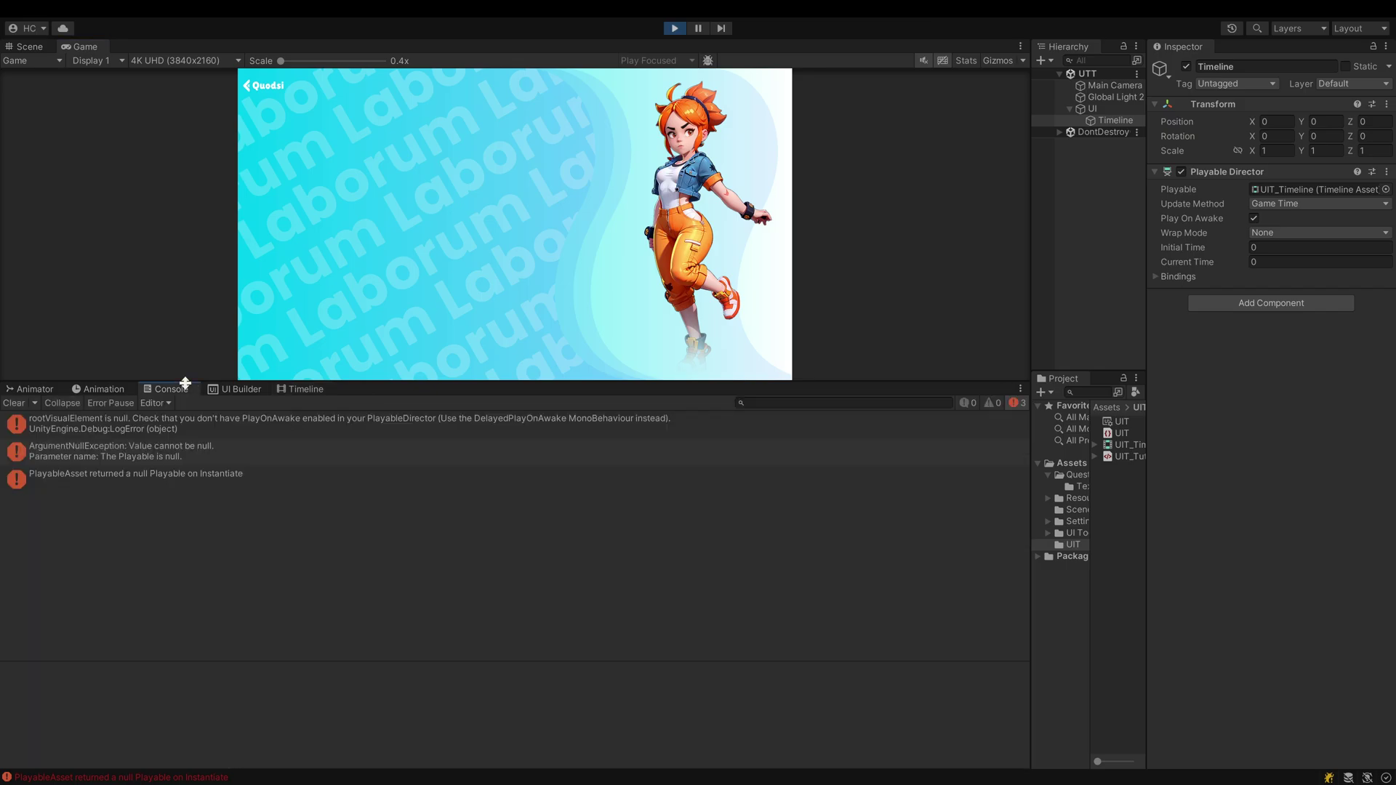
{"action": "left_click_drag", "start_coordinate": [11, 416], "coordinate": [671, 502]}
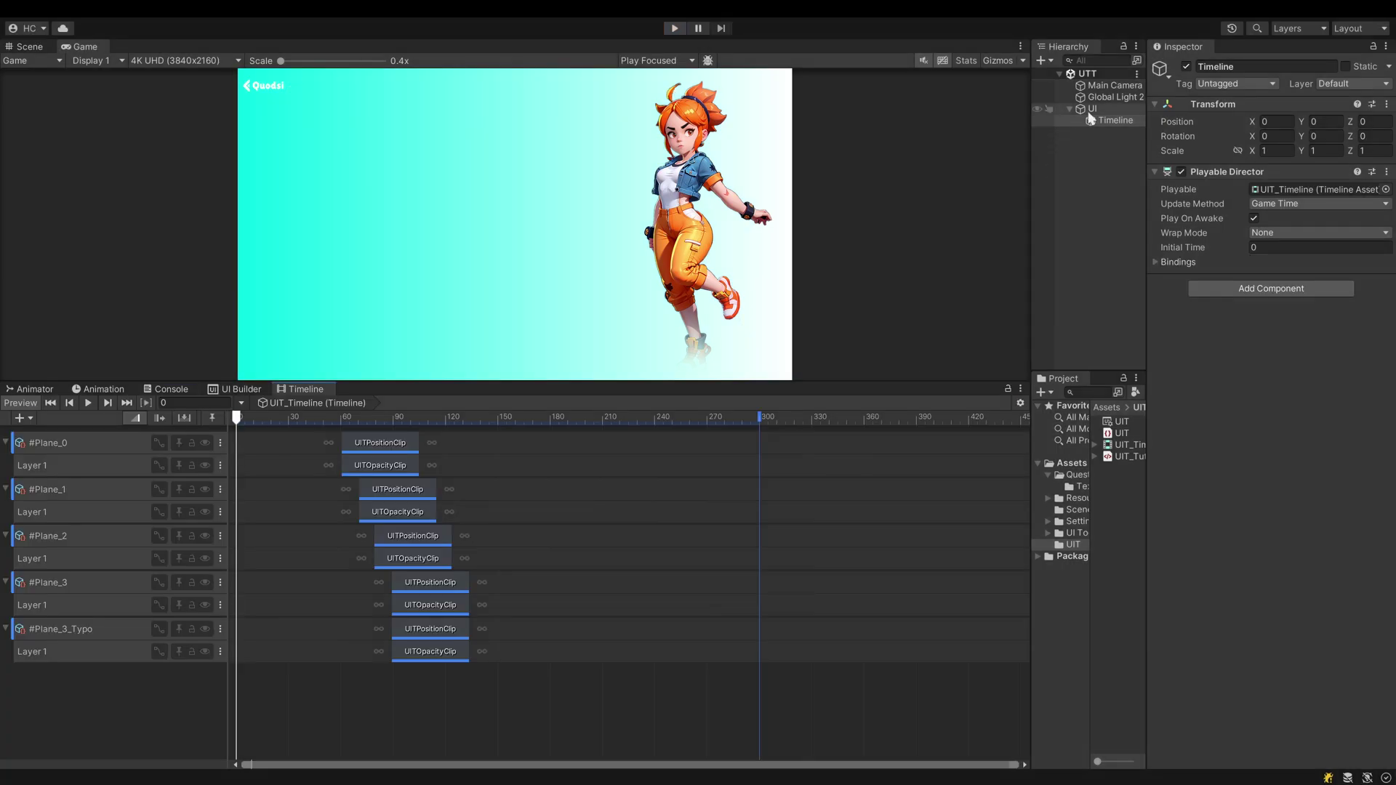
{"action": "left_click", "coordinate": [1096, 121]}
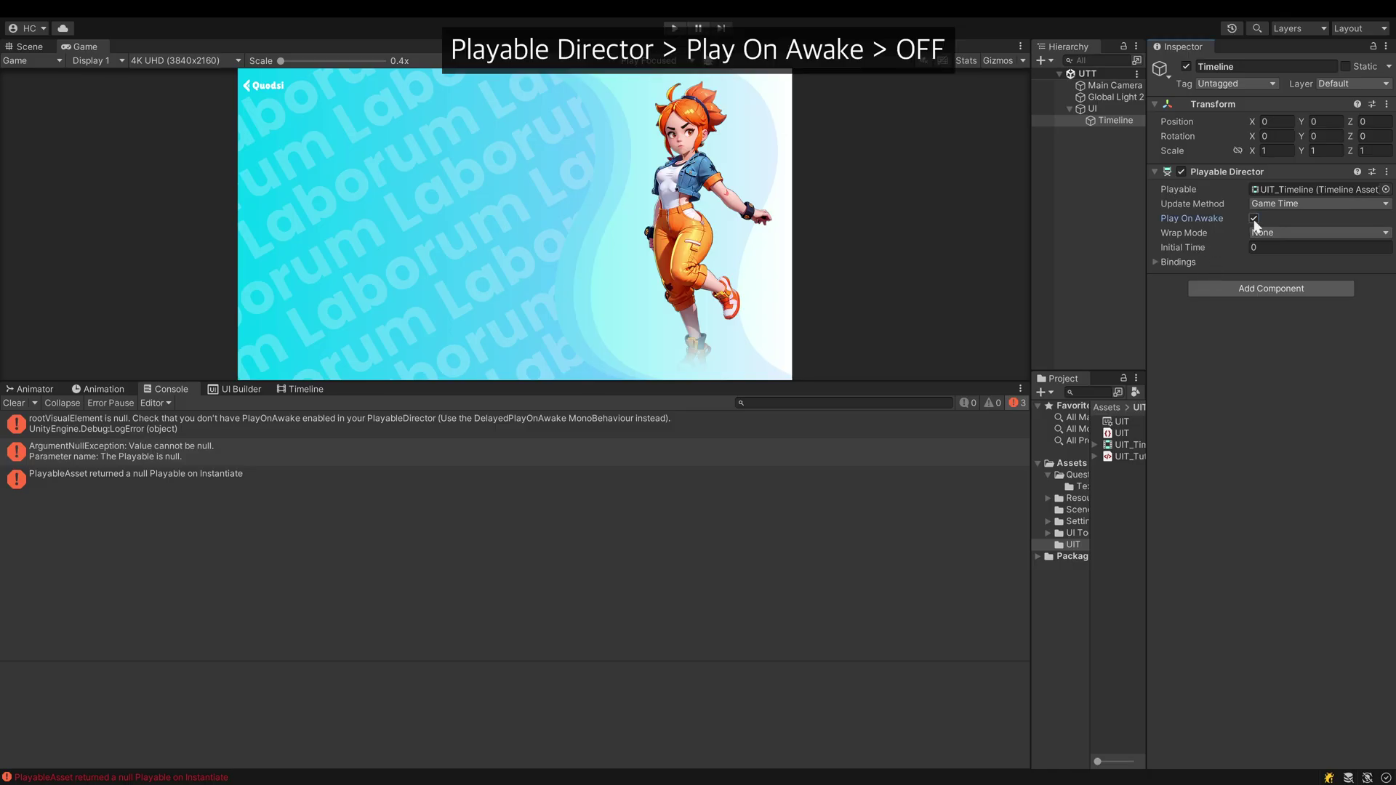
Uncheck Play On Awake on the Playable Director and add a Delayed Play On Awake component
{"action": "left_click", "coordinate": [1255, 218]}
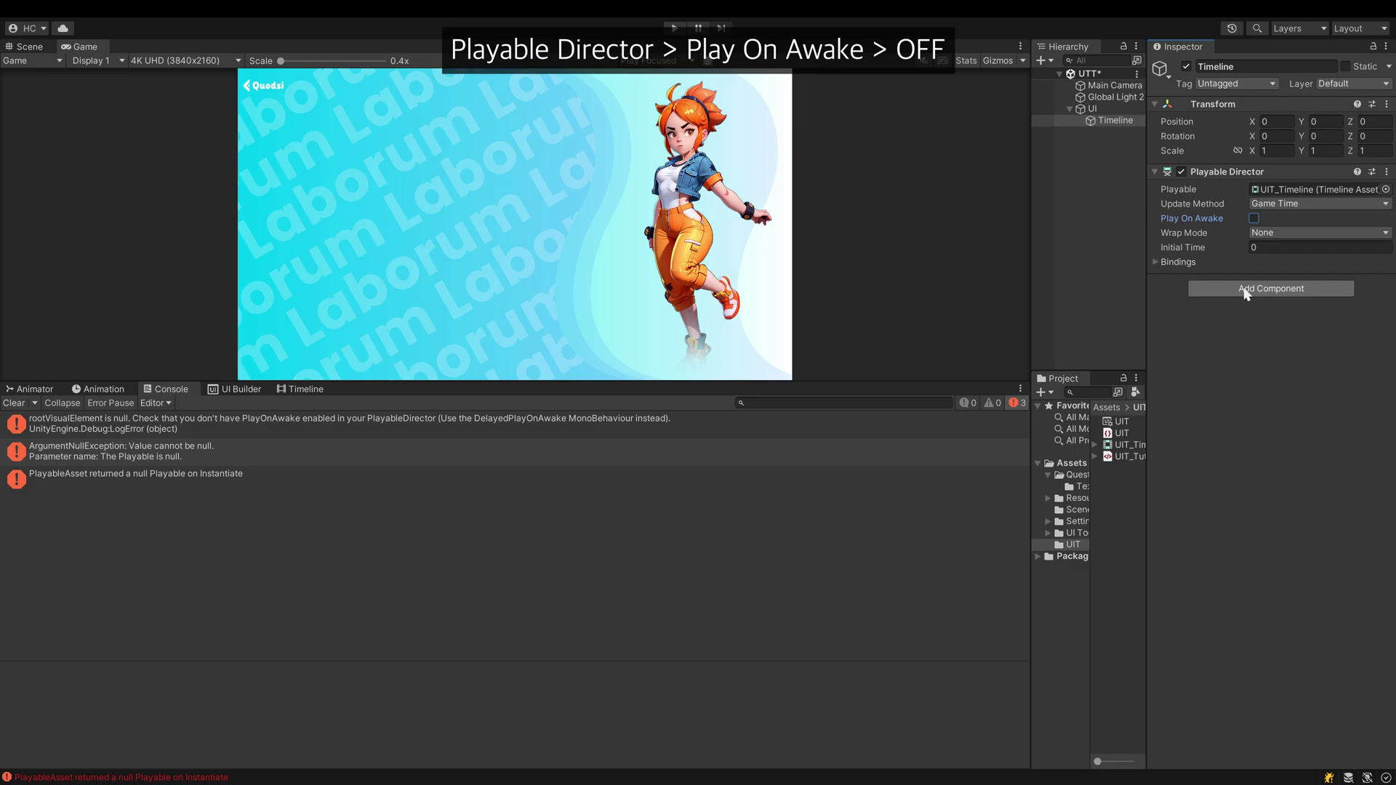
{"action": "type", "text": "delayed"}
{"action": "key", "text": "Return"}
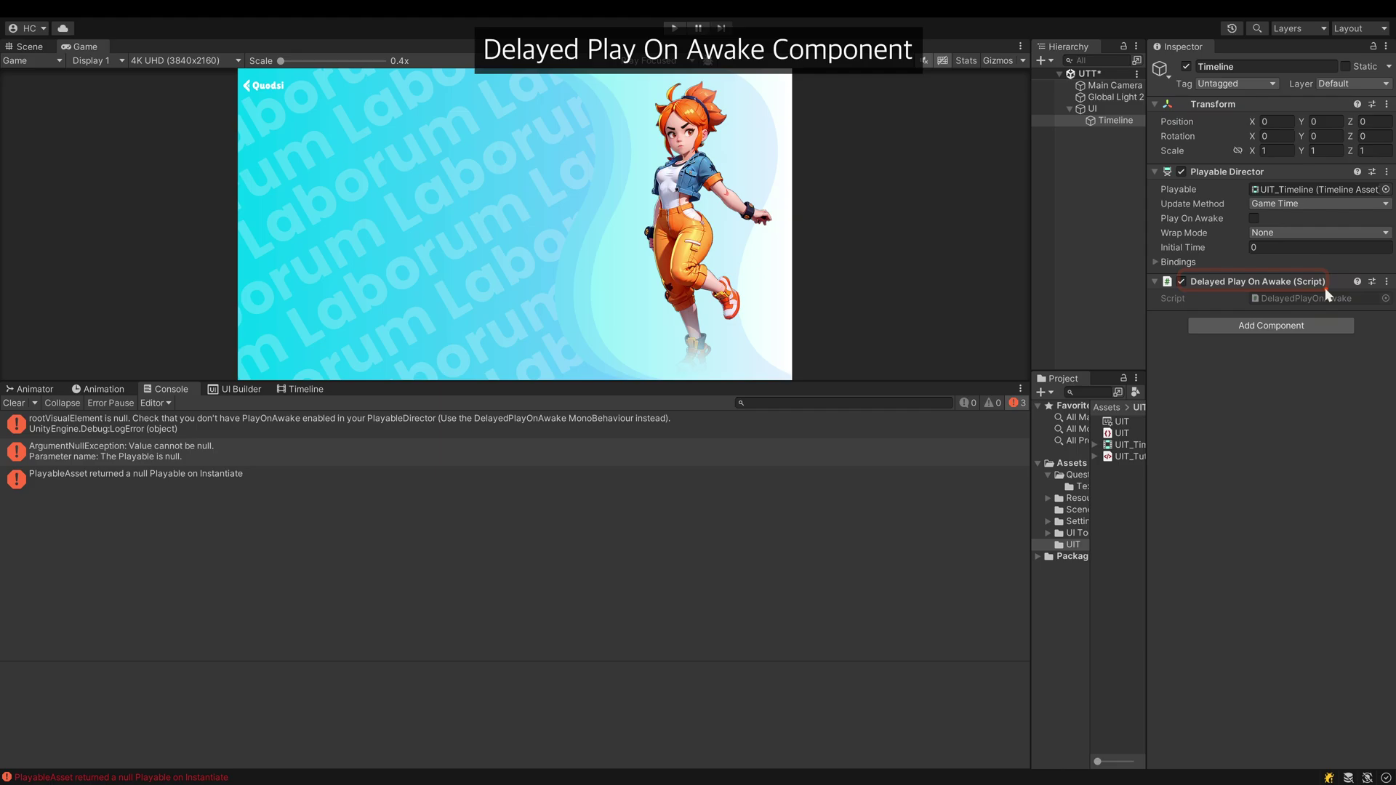
Run the scene with the delayed start and scrub the preview to frame 191 where the item card shows
{"action": "left_click", "coordinate": [678, 28]}
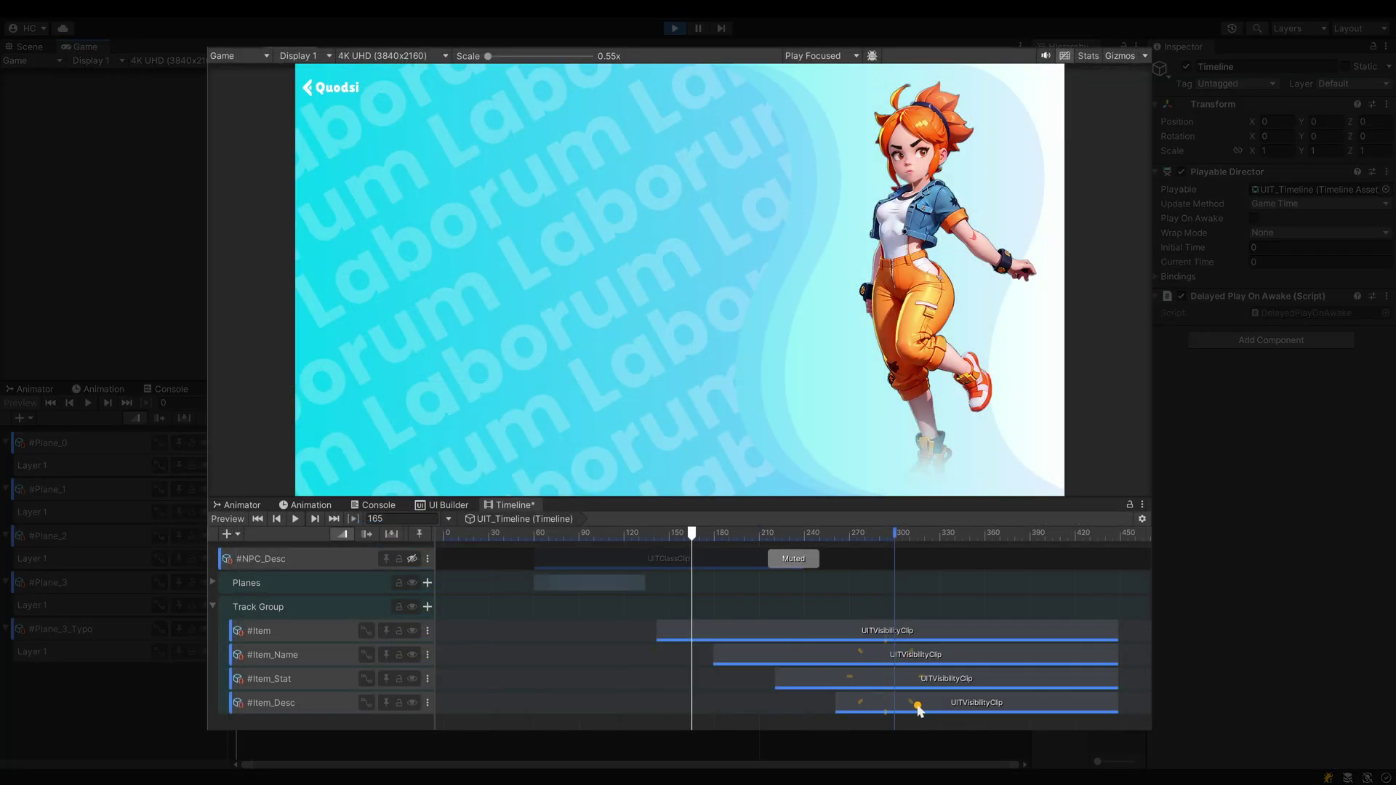
{"action": "left_click", "coordinate": [250, 507]}
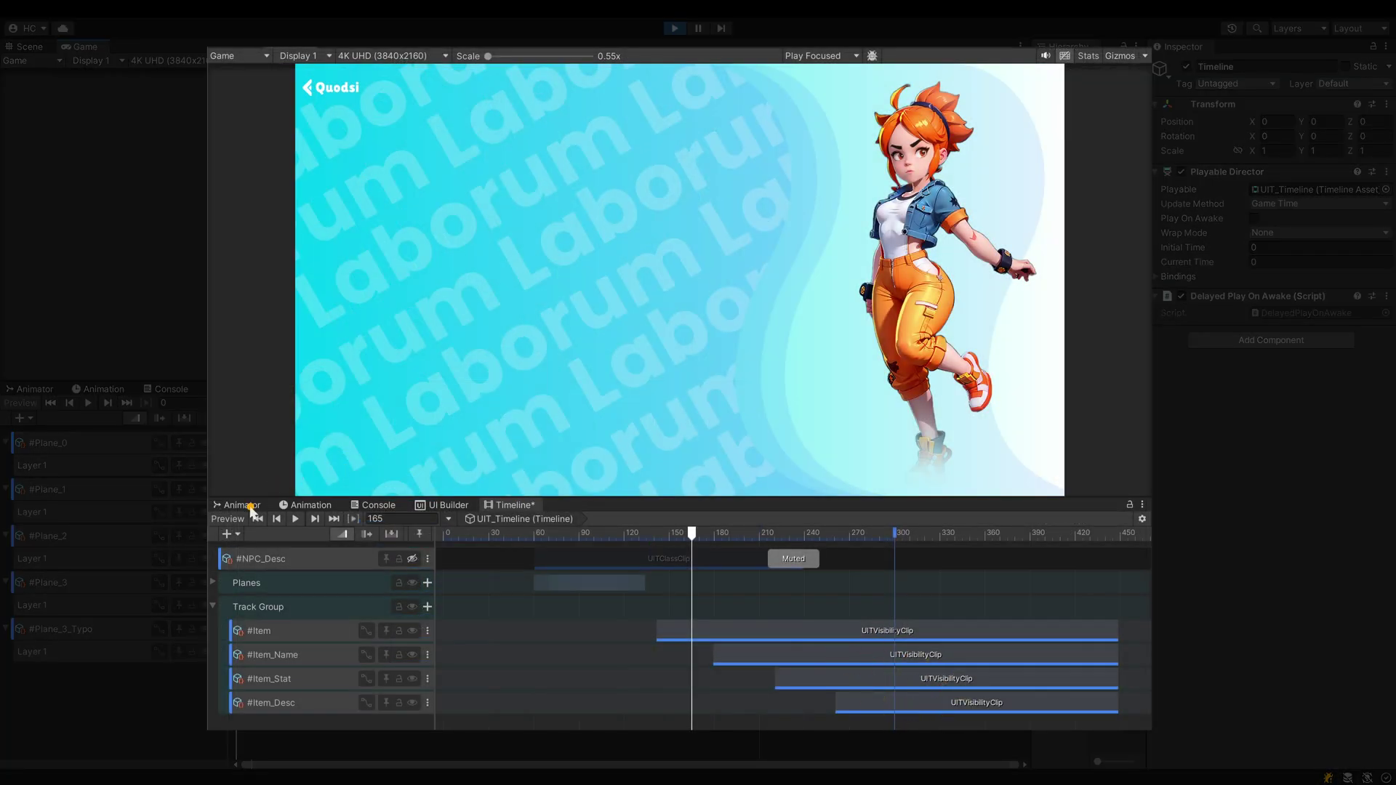
{"action": "left_click", "coordinate": [447, 536]}
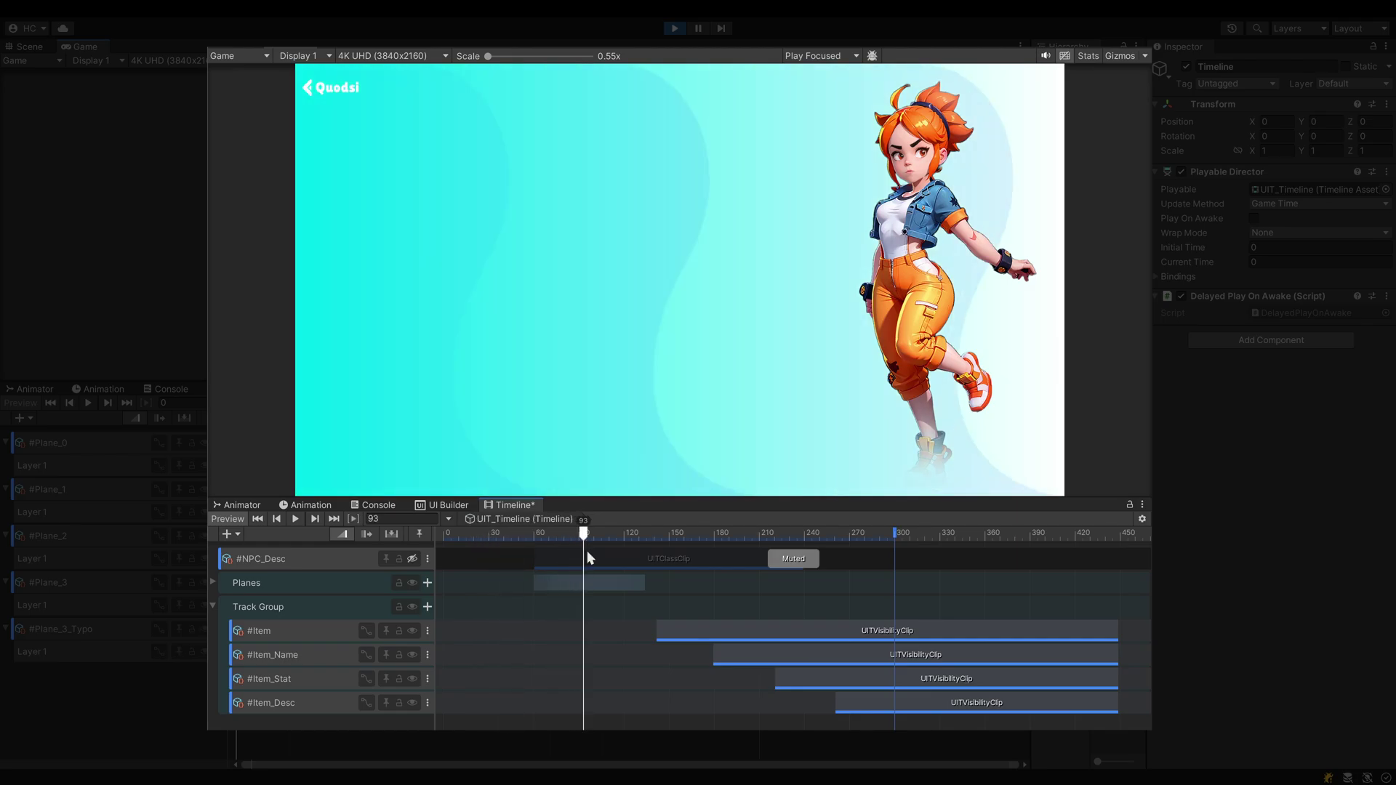
{"action": "mouse_move", "coordinate": [448, 535]}
{"action": "left_mouse_down"}
{"action": "mouse_move", "coordinate": [850, 603]}
{"action": "mouse_move", "coordinate": [611, 611]}
{"action": "mouse_move", "coordinate": [692, 620]}
{"action": "left_mouse_up"}
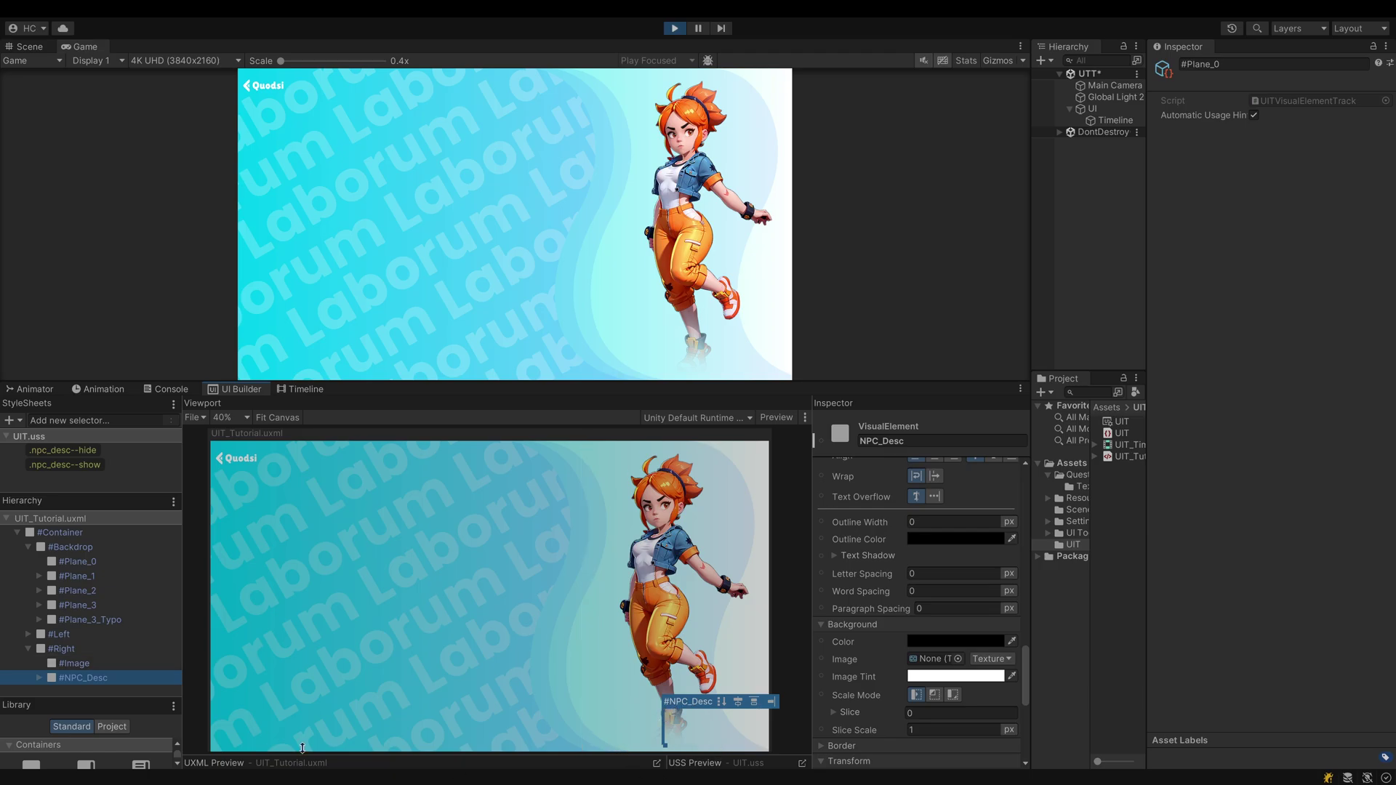
Drag .npc_desc--show onto #NPC_Desc and remove it repeatedly to watch the panel appear and hide
{"action": "left_click_drag", "start_coordinate": [92, 462], "coordinate": [86, 682]}
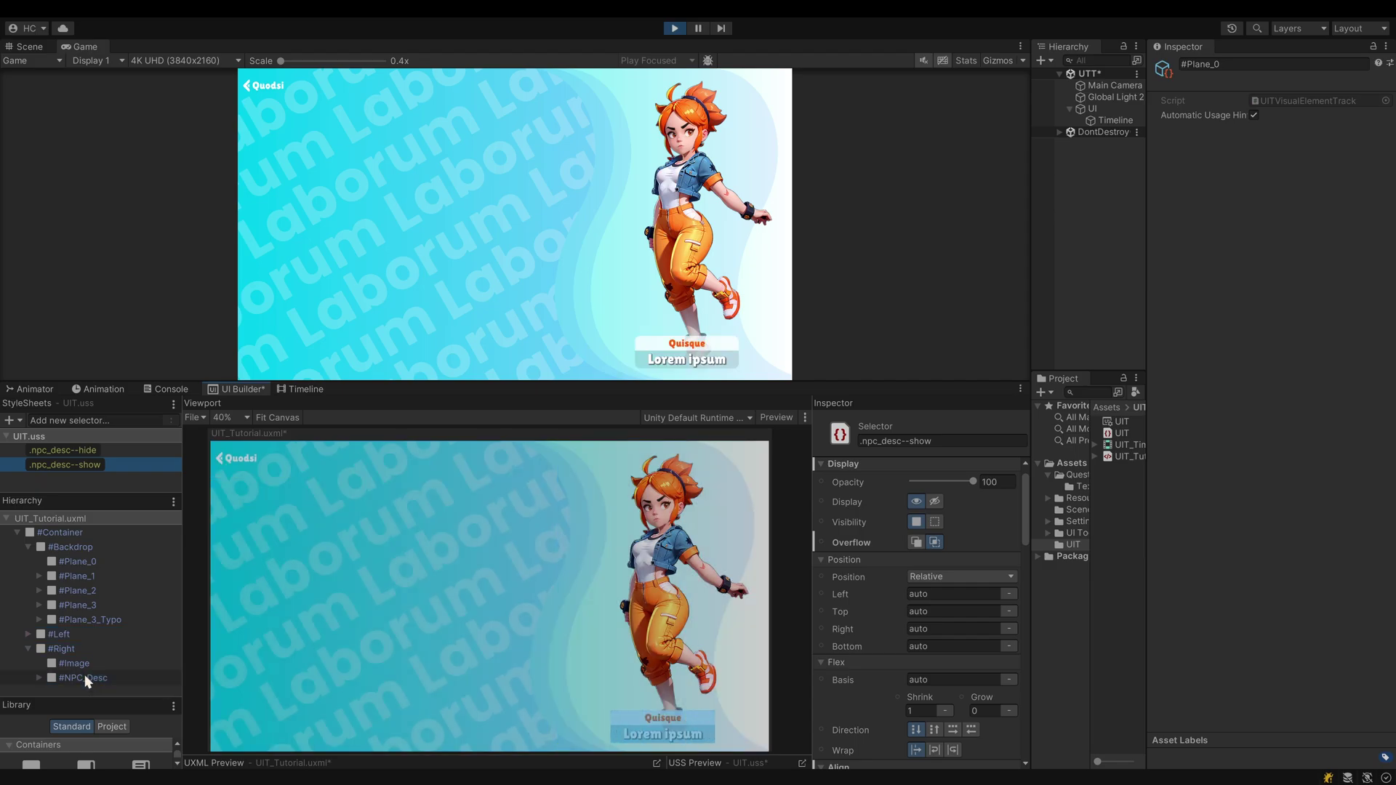
{"action": "left_click", "coordinate": [86, 683]}
{"action": "left_click", "coordinate": [1006, 645]}
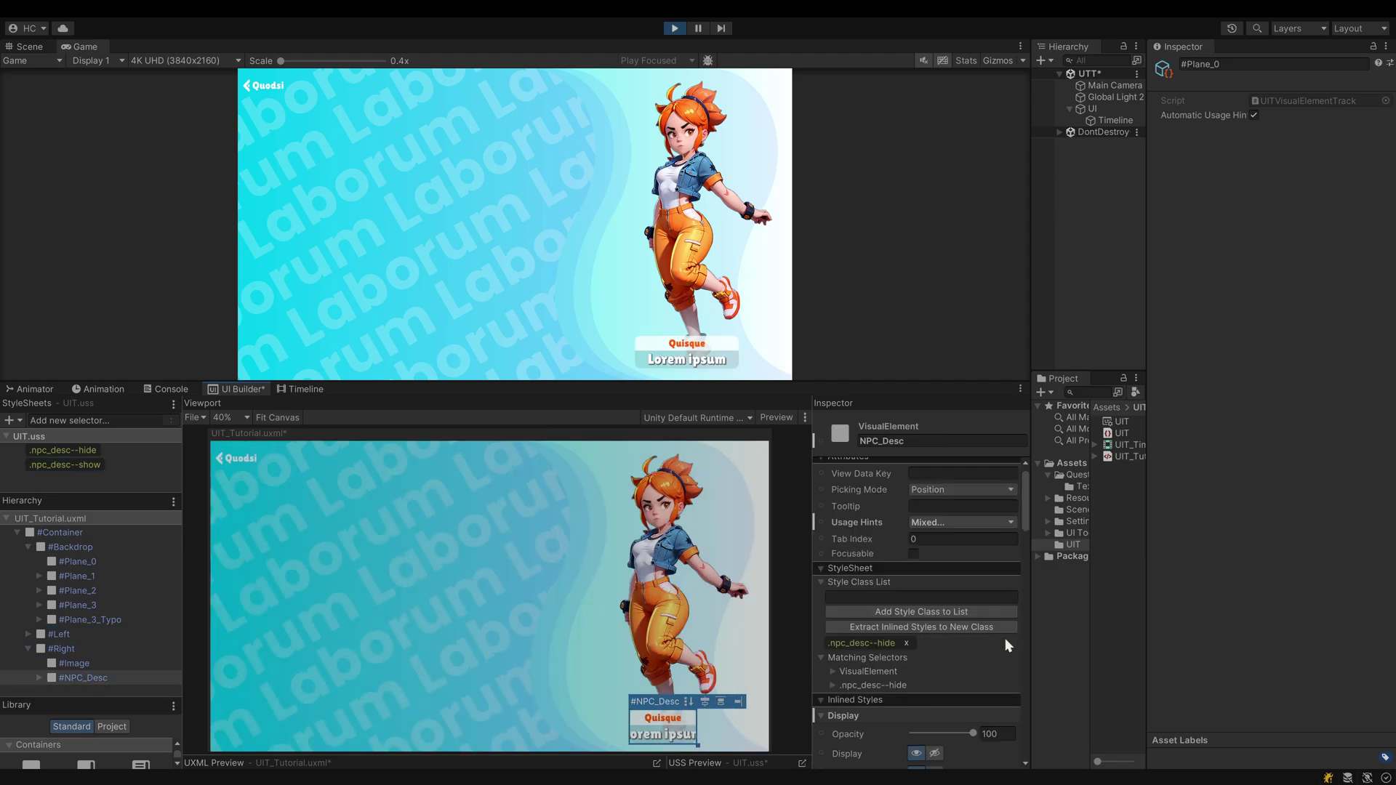
{"action": "left_click_drag", "start_coordinate": [94, 465], "coordinate": [86, 682]}
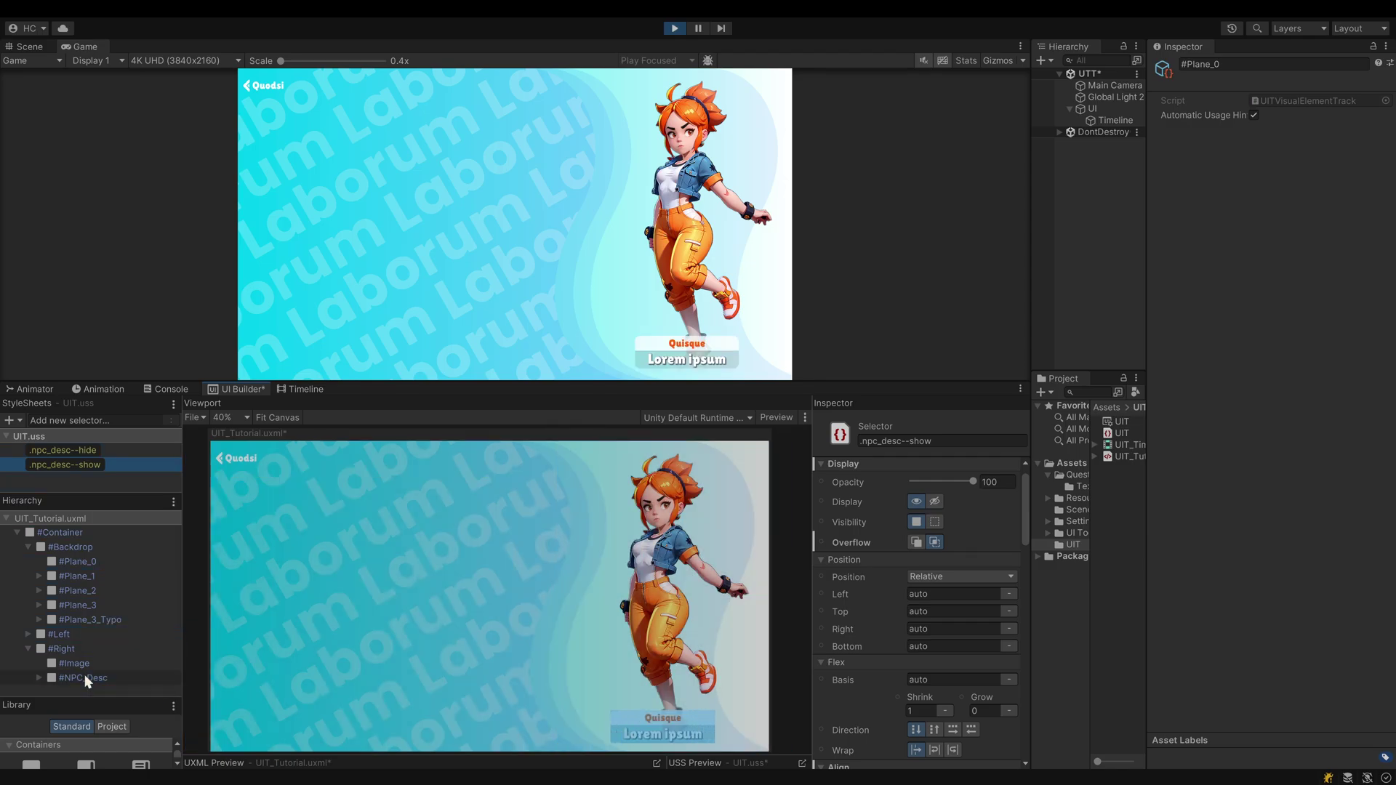
{"action": "left_click", "coordinate": [87, 679]}
{"action": "left_click", "coordinate": [1006, 645]}
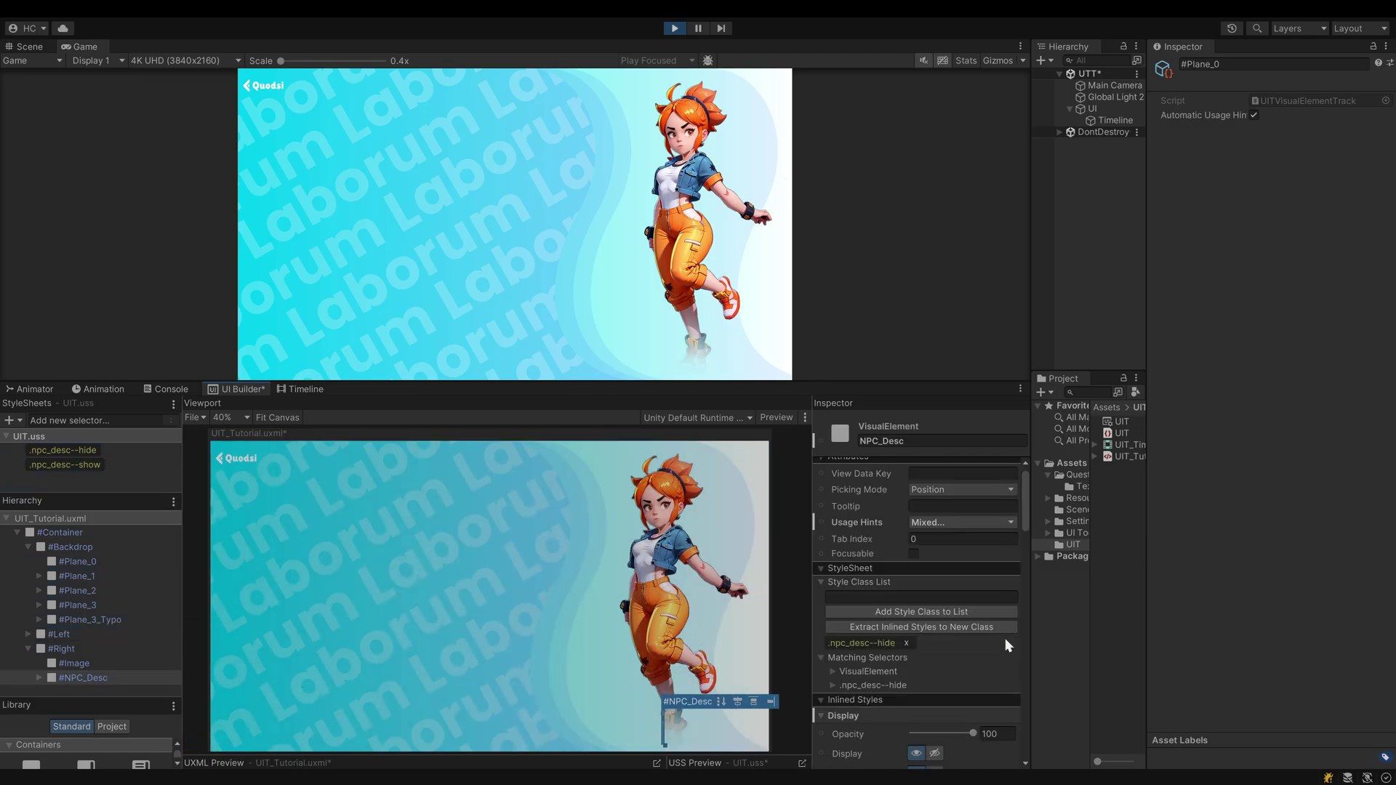
{"action": "left_click_drag", "start_coordinate": [94, 465], "coordinate": [85, 682]}
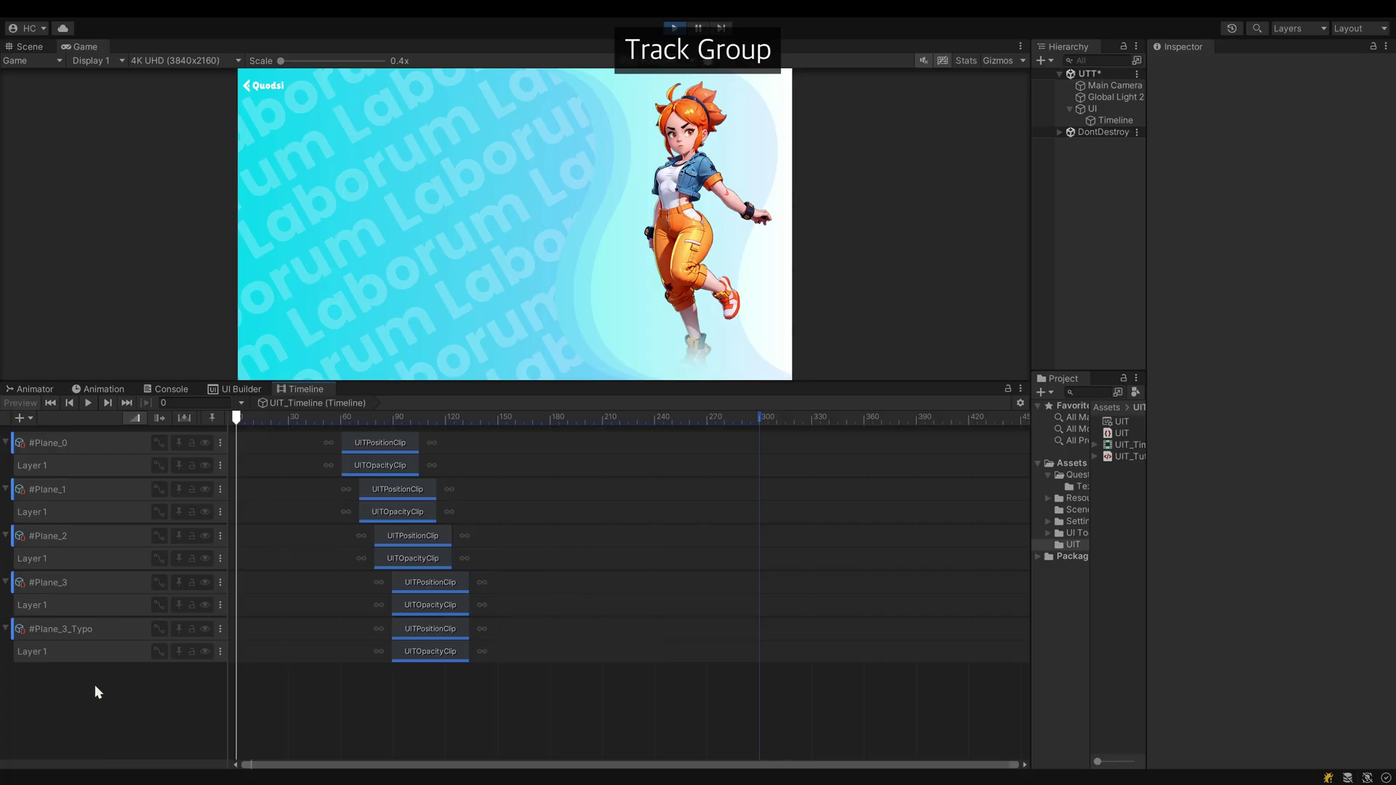
Create a track group named Planes and move all five plane tracks into it
{"action": "right_click", "coordinate": [95, 685]}
{"action": "left_click", "coordinate": [117, 646]}
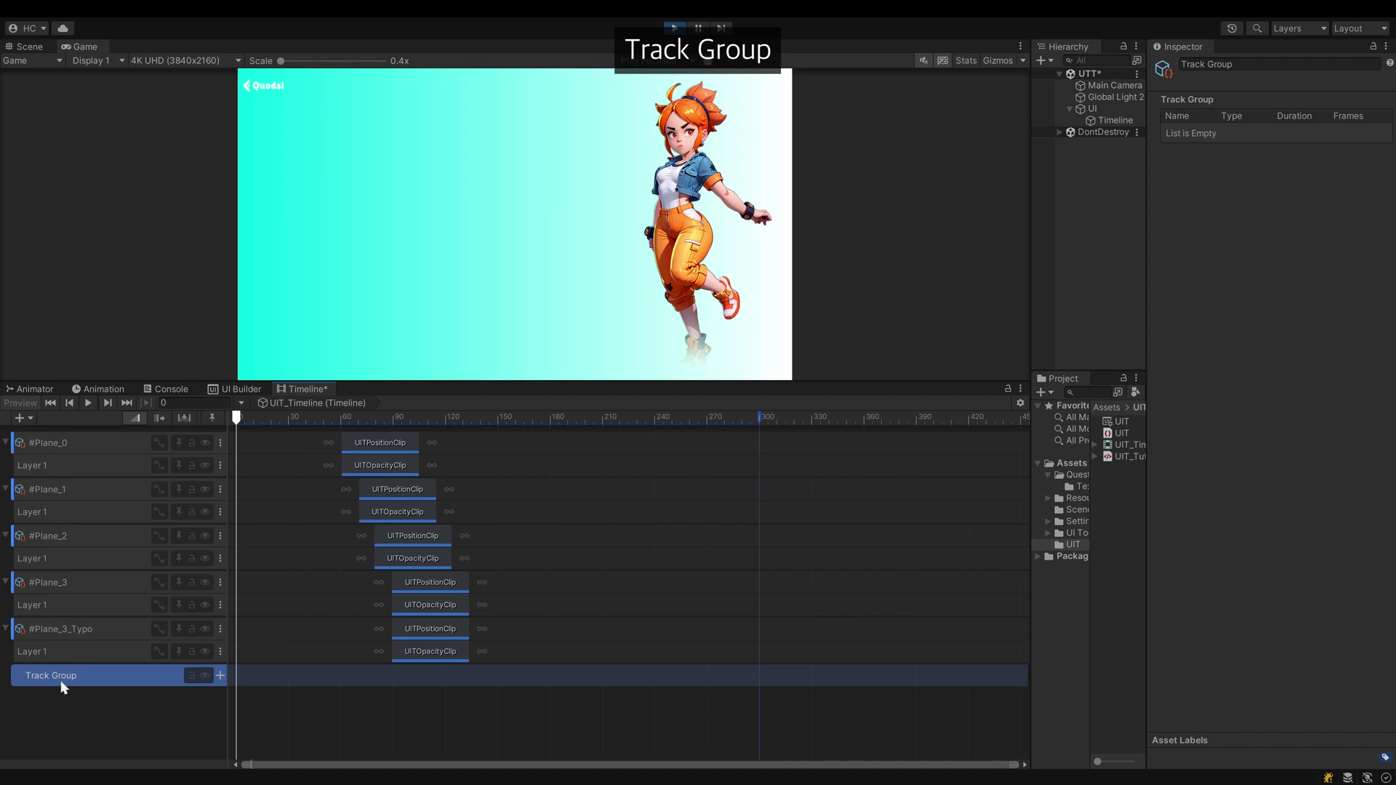
{"action": "type", "text": "Planes"}
{"action": "left_click", "coordinate": [109, 448]}
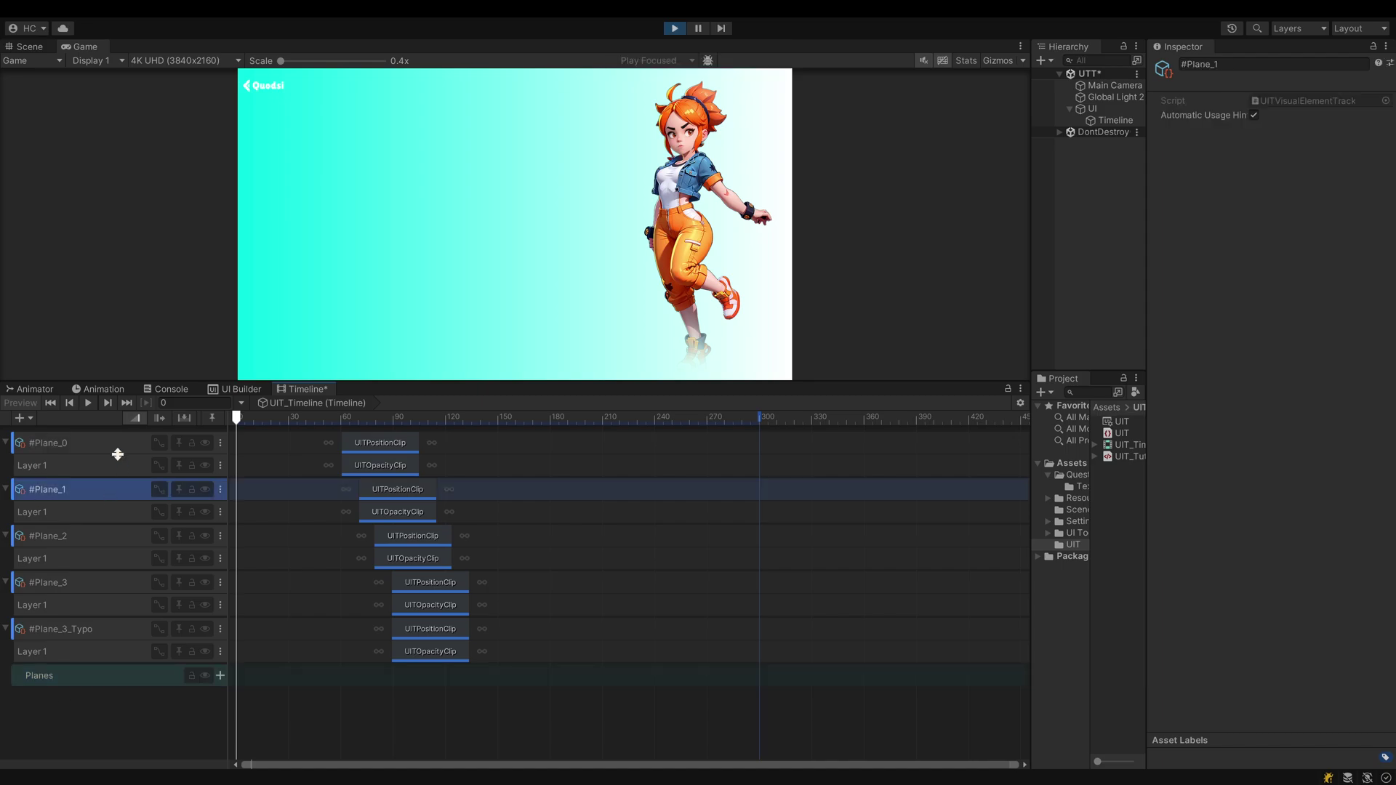
{"action": "left_click", "coordinate": [115, 648], "text": "shift"}
{"action": "left_click_drag", "start_coordinate": [128, 659], "coordinate": [120, 677]}
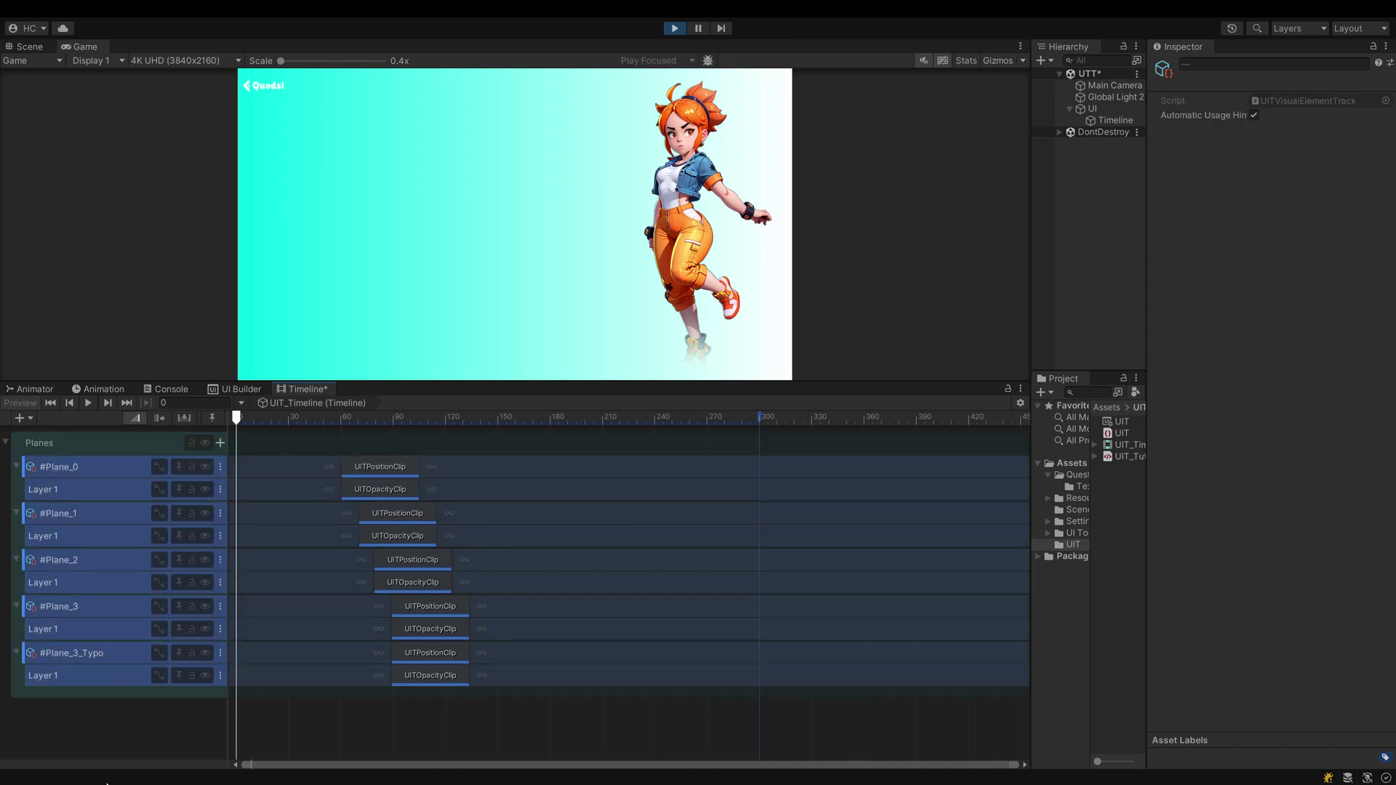
Add a UIT Visual Element Track at the top and rename it #NPC_desc
{"action": "right_click", "coordinate": [85, 715]}
{"action": "mouse_move", "coordinate": [132, 769]}
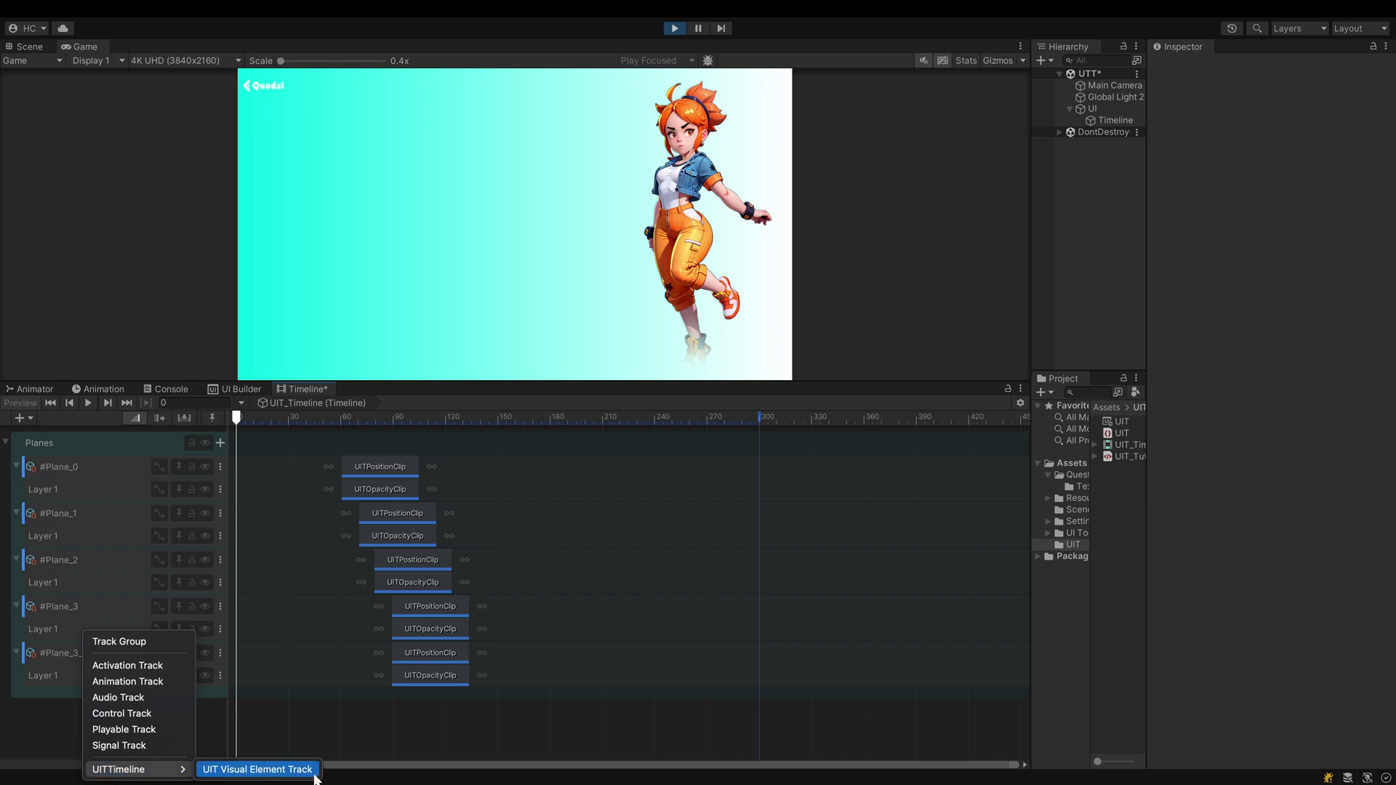
{"action": "left_click", "coordinate": [293, 769]}
{"action": "left_click_drag", "start_coordinate": [200, 710], "coordinate": [146, 437]}
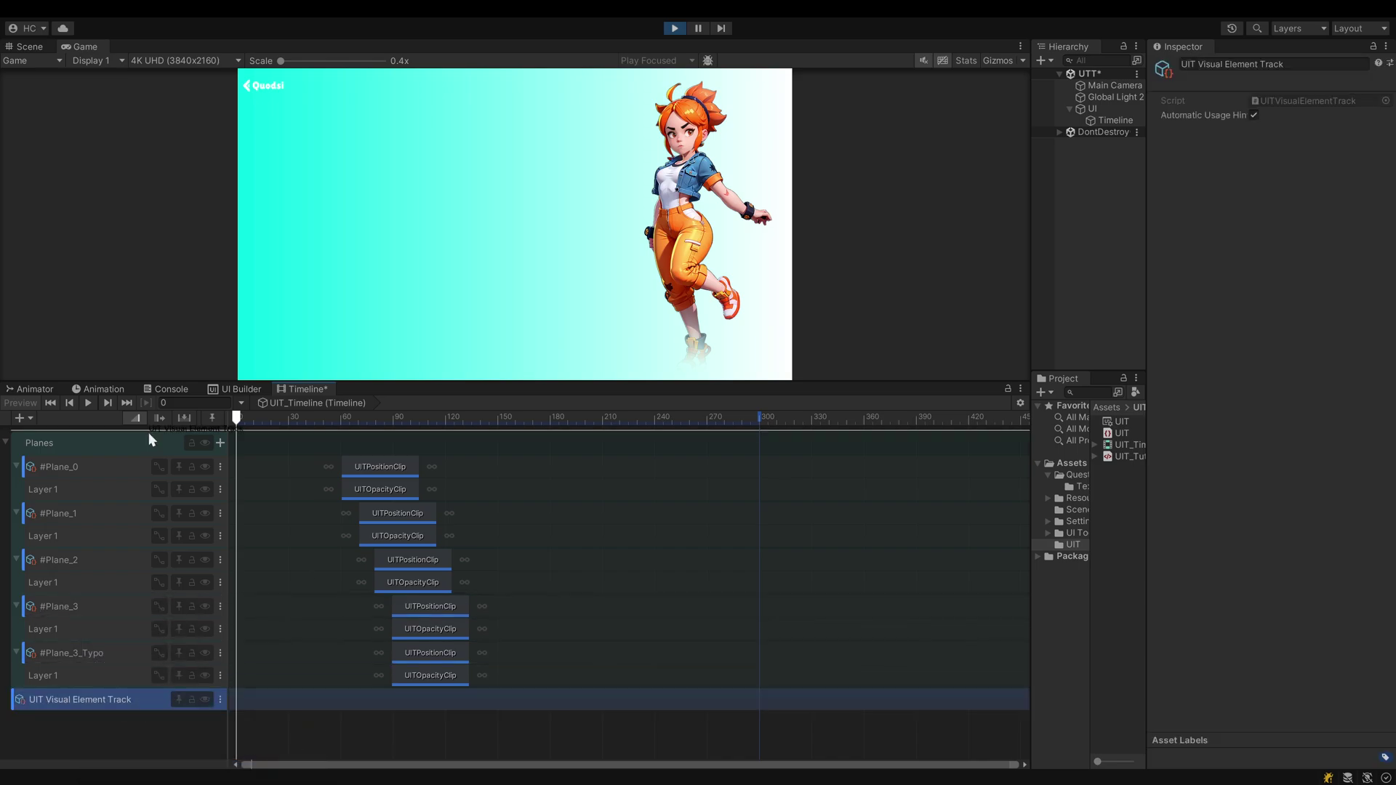
{"action": "double_click", "coordinate": [88, 442]}
{"action": "type", "text": "#NPC_desc"}
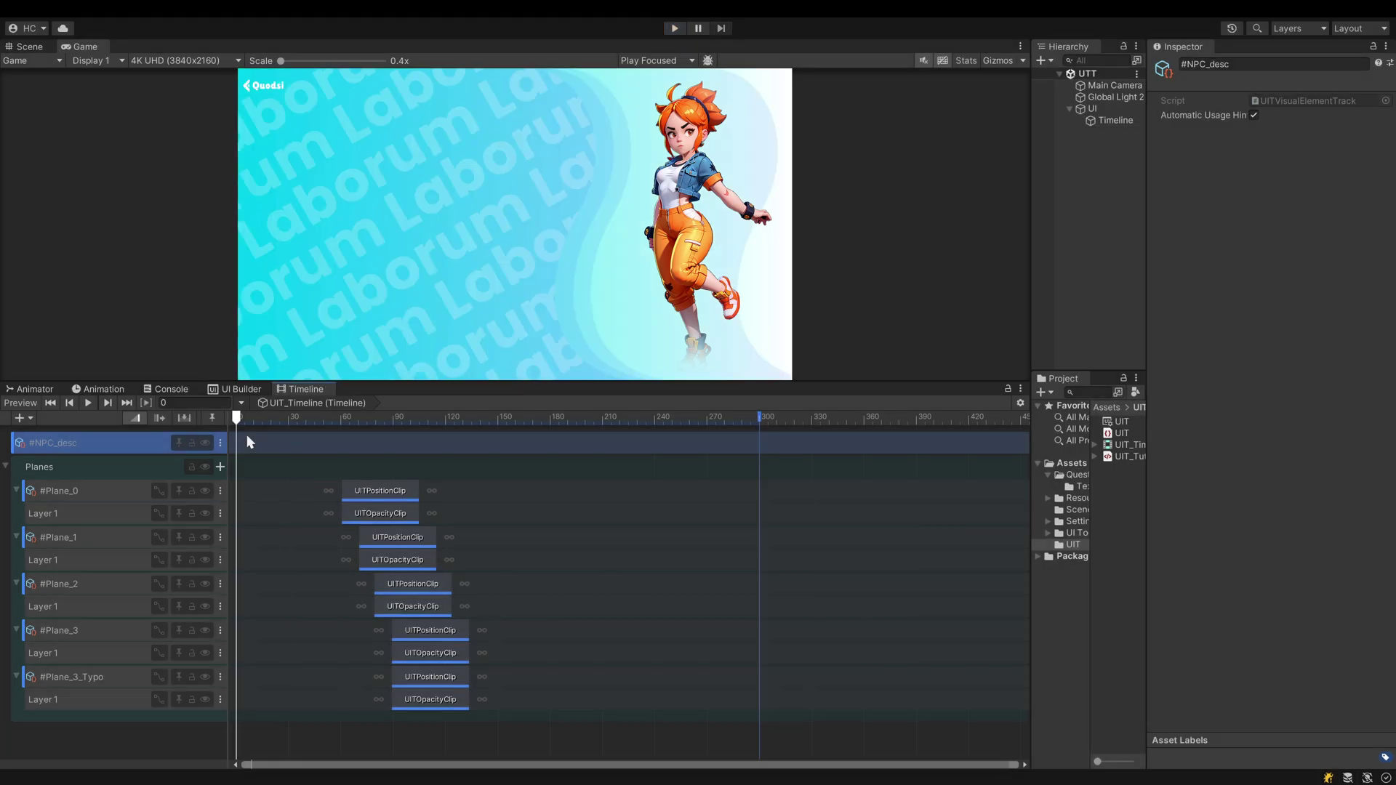
Add a class clip with Class Name npc_desc--show on #NPC_desc, starting around frame 60
{"action": "right_click", "coordinate": [251, 443]}
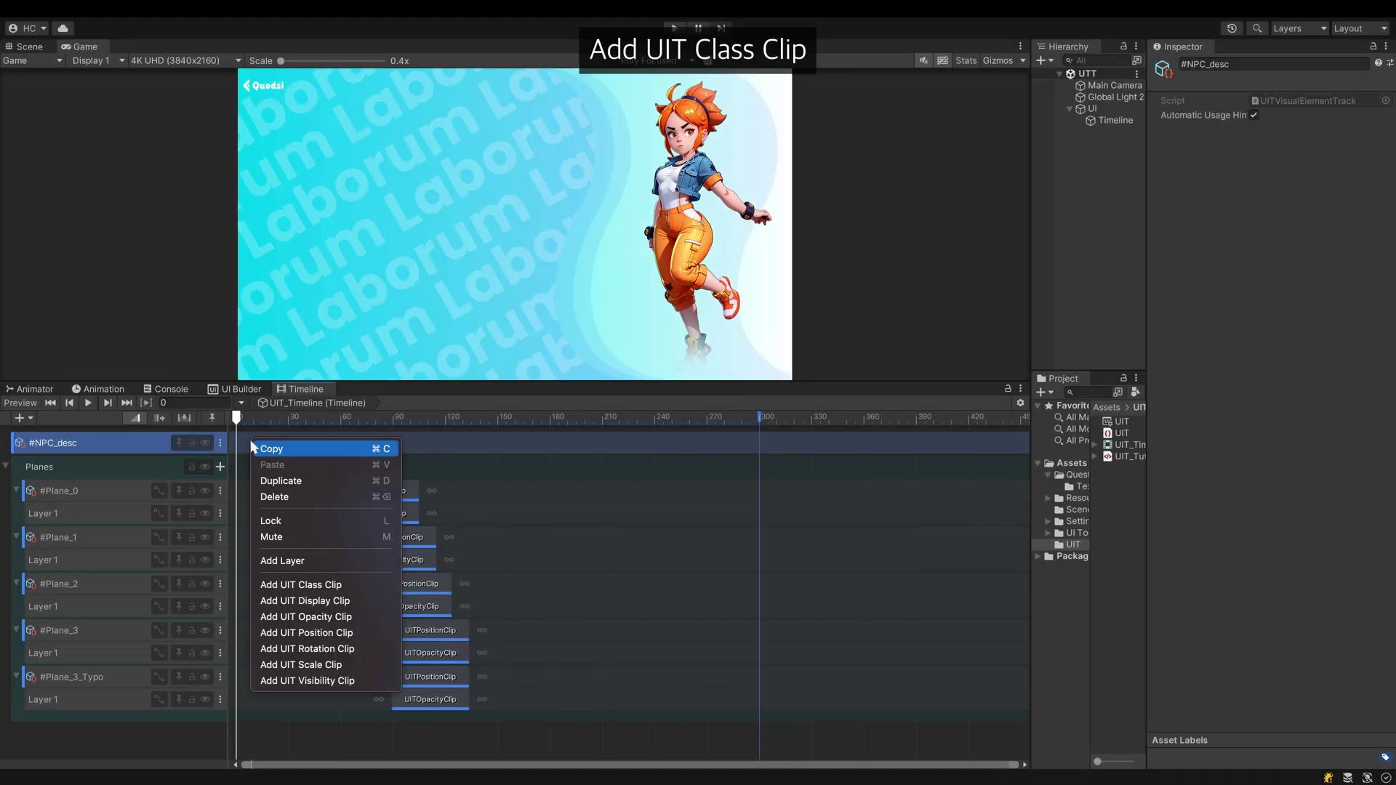
{"action": "left_click", "coordinate": [317, 587]}
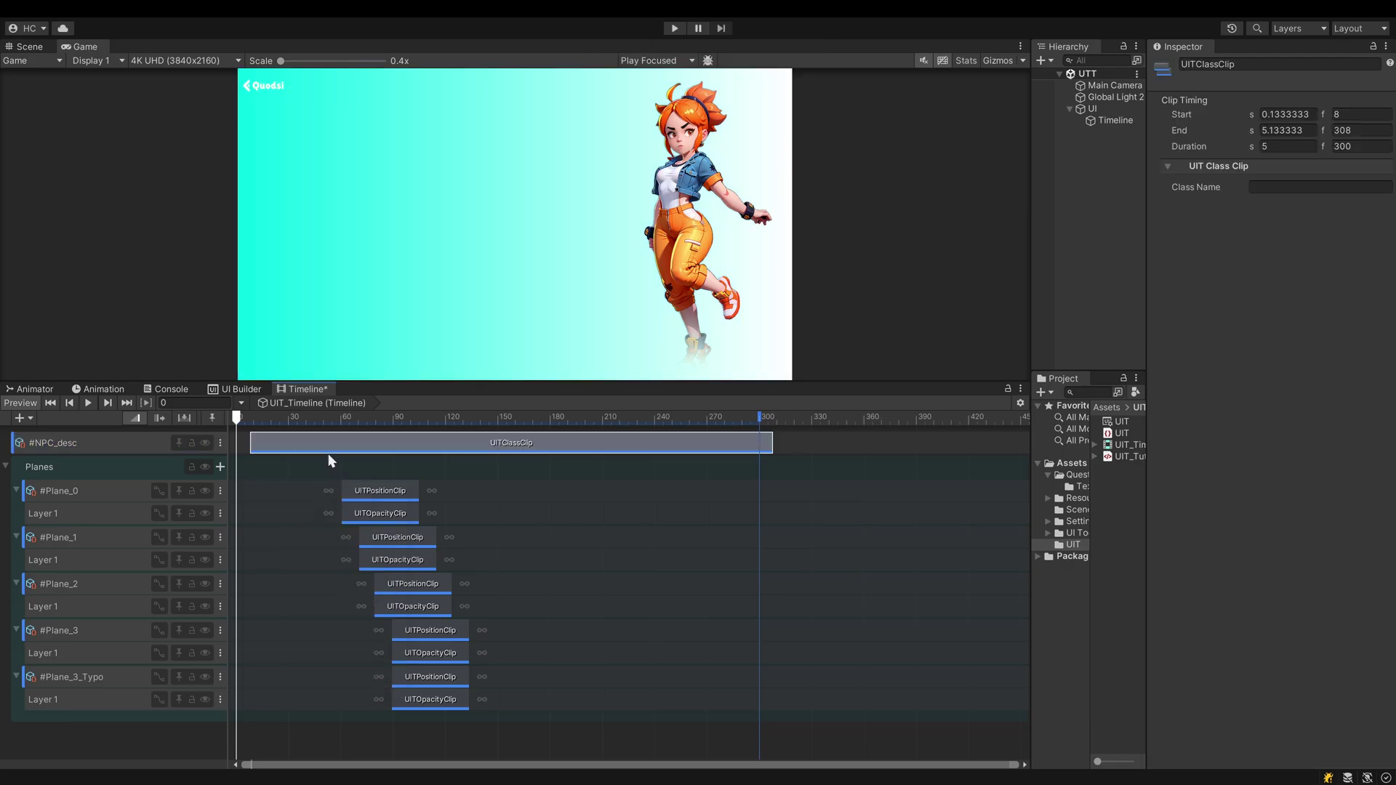
{"action": "left_click_drag", "start_coordinate": [329, 449], "coordinate": [366, 457]}
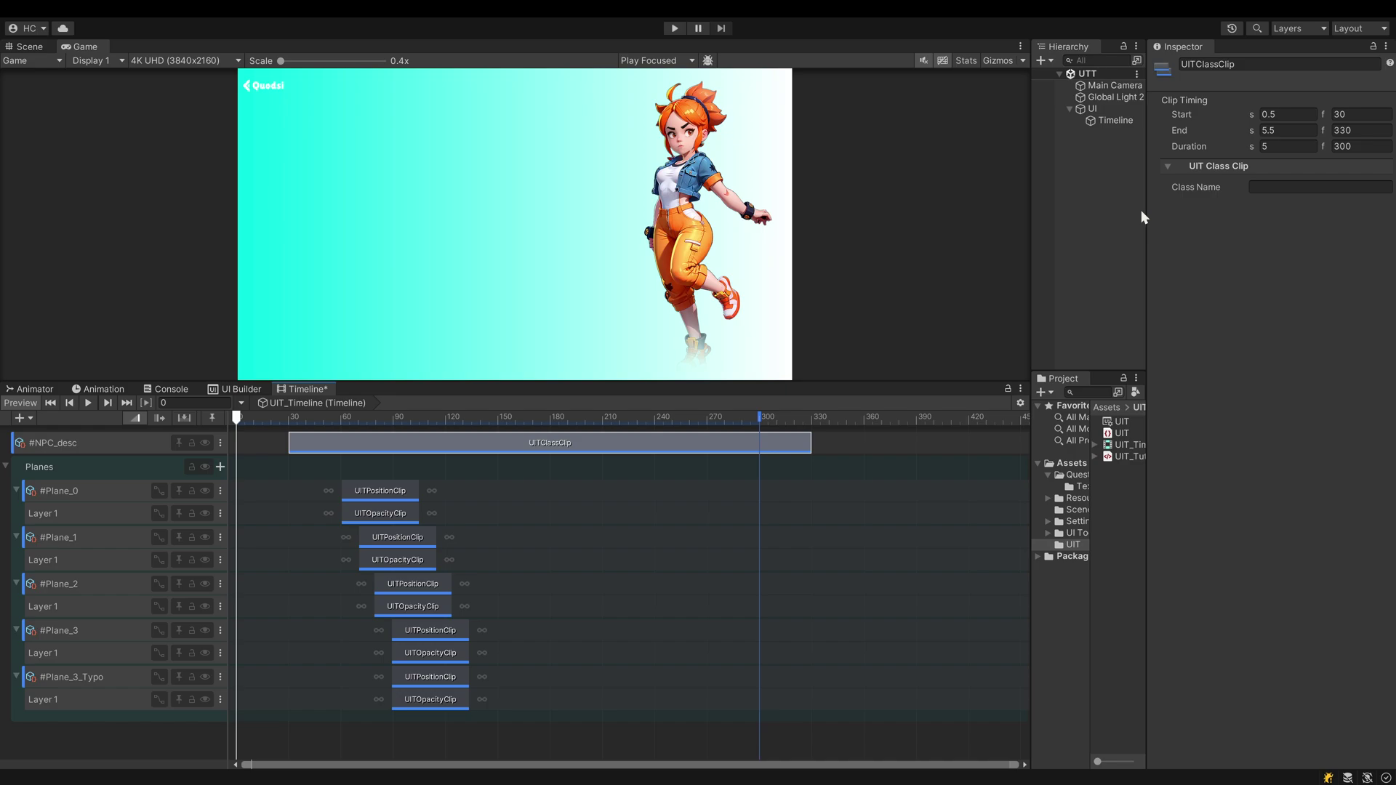
{"action": "left_click", "coordinate": [1274, 186]}
{"action": "type", "text": "npc_desc--show"}
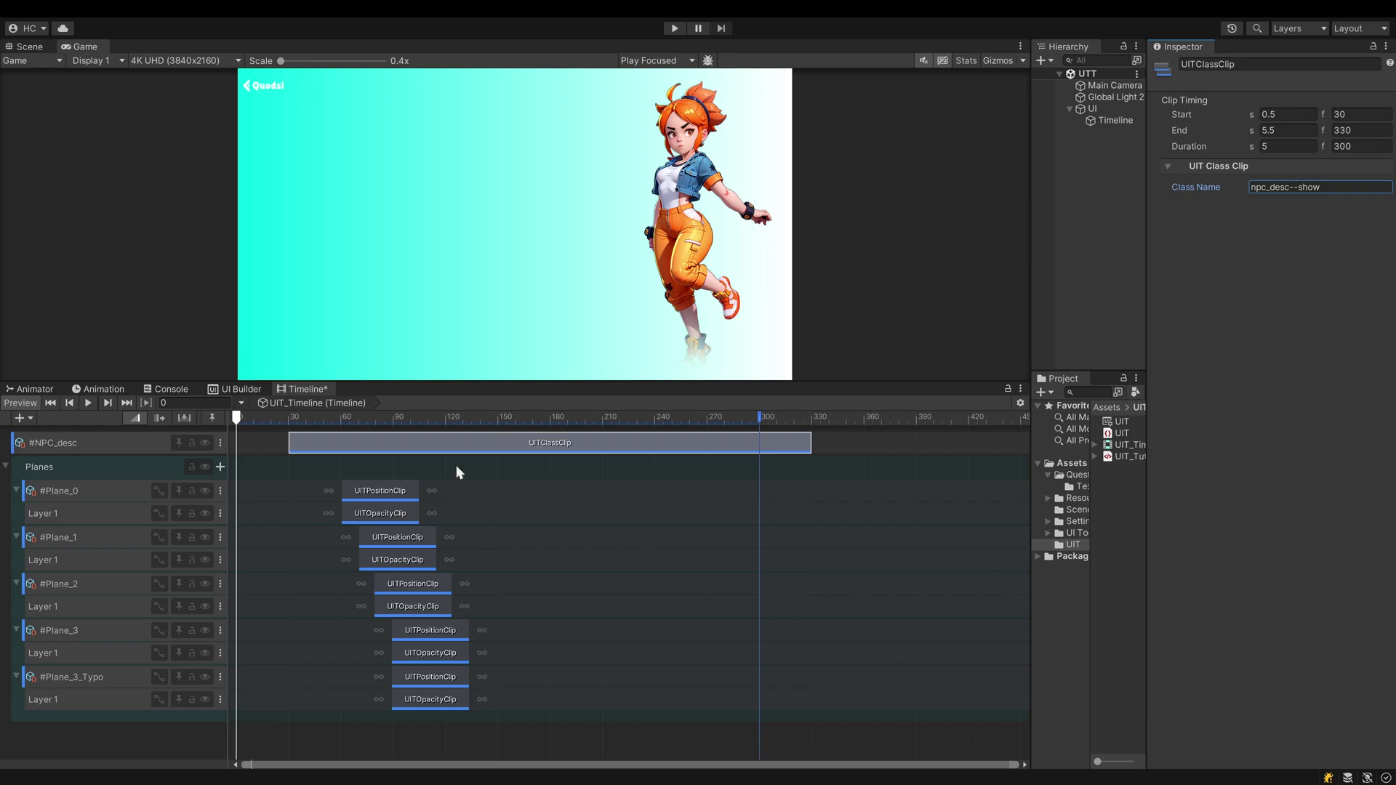
{"action": "left_click_drag", "start_coordinate": [299, 452], "coordinate": [351, 451]}
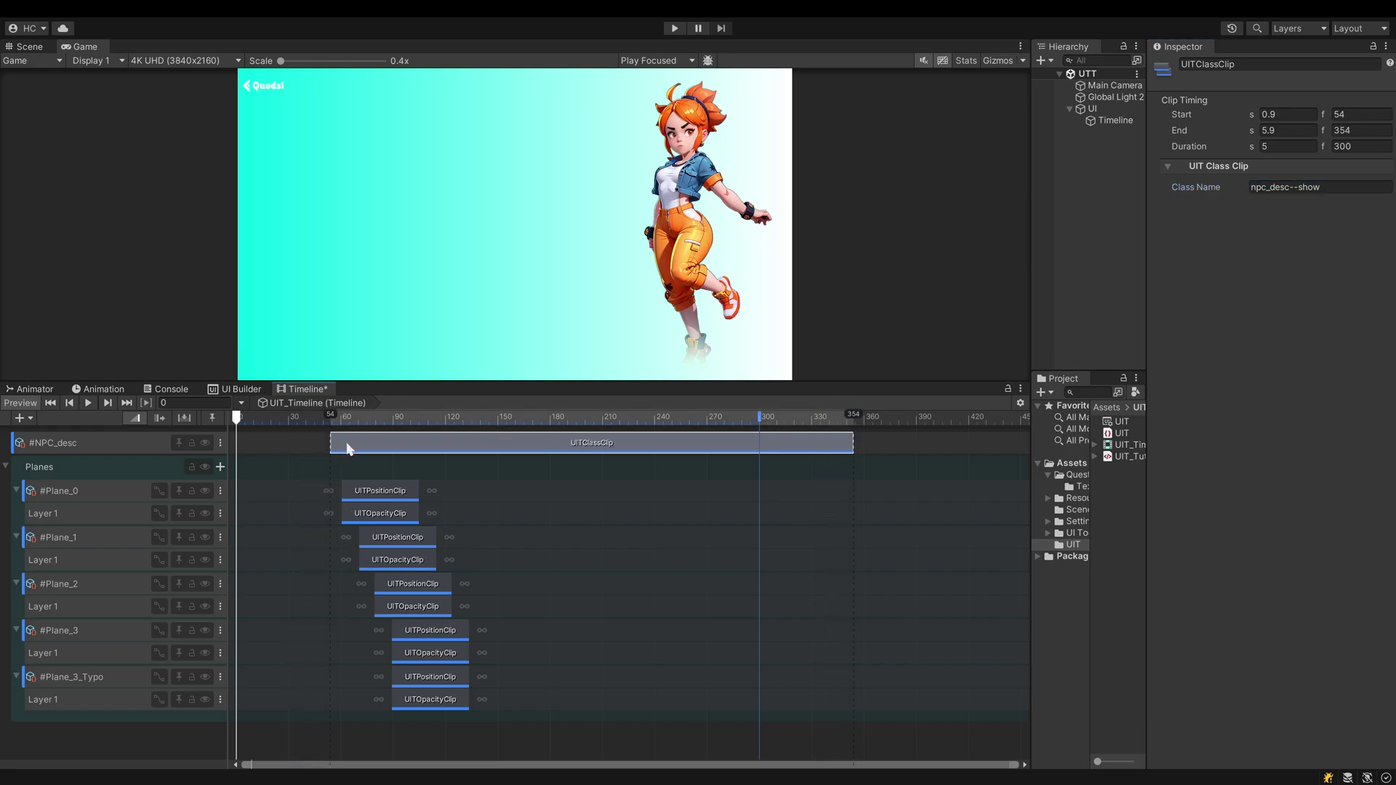
{"action": "left_click", "coordinate": [344, 419]}
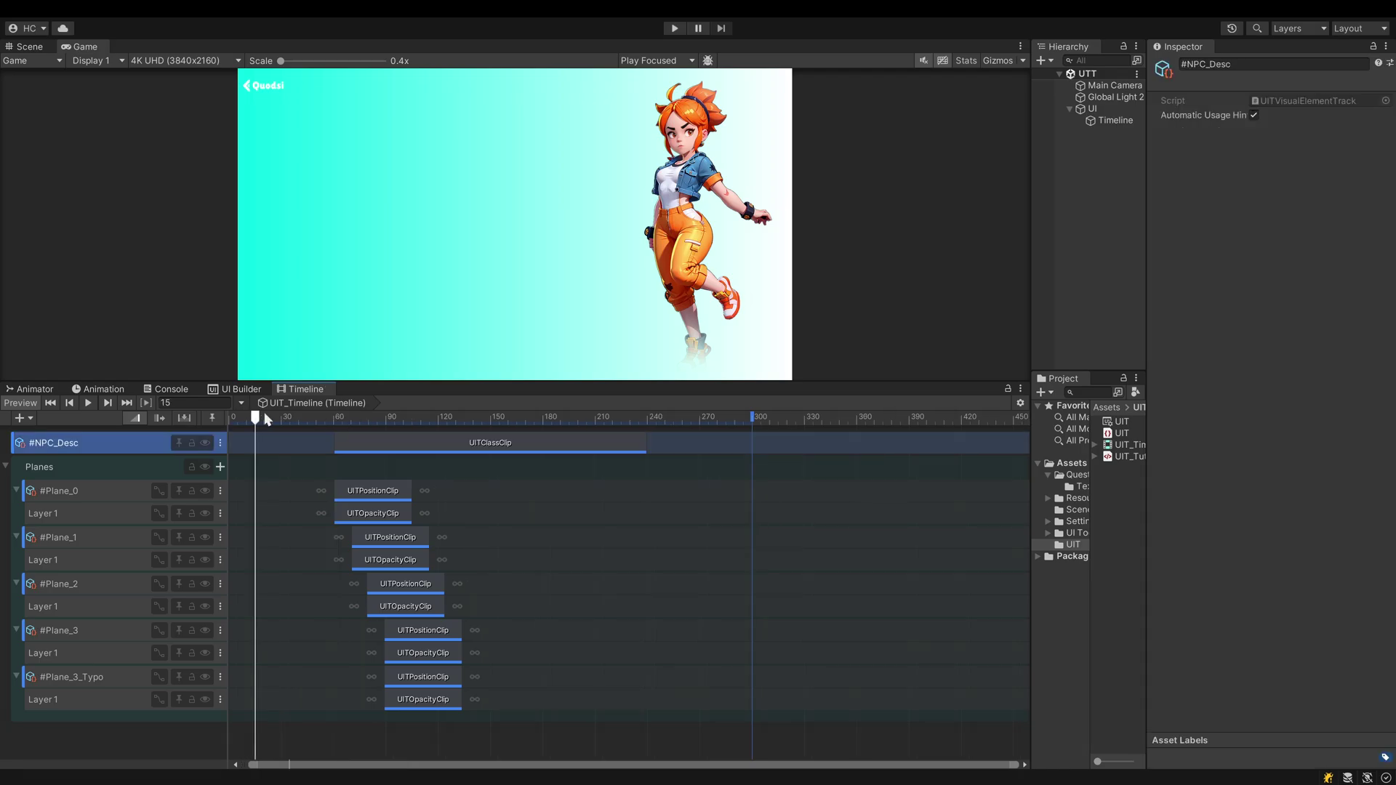
{"action": "left_click", "coordinate": [673, 28]}
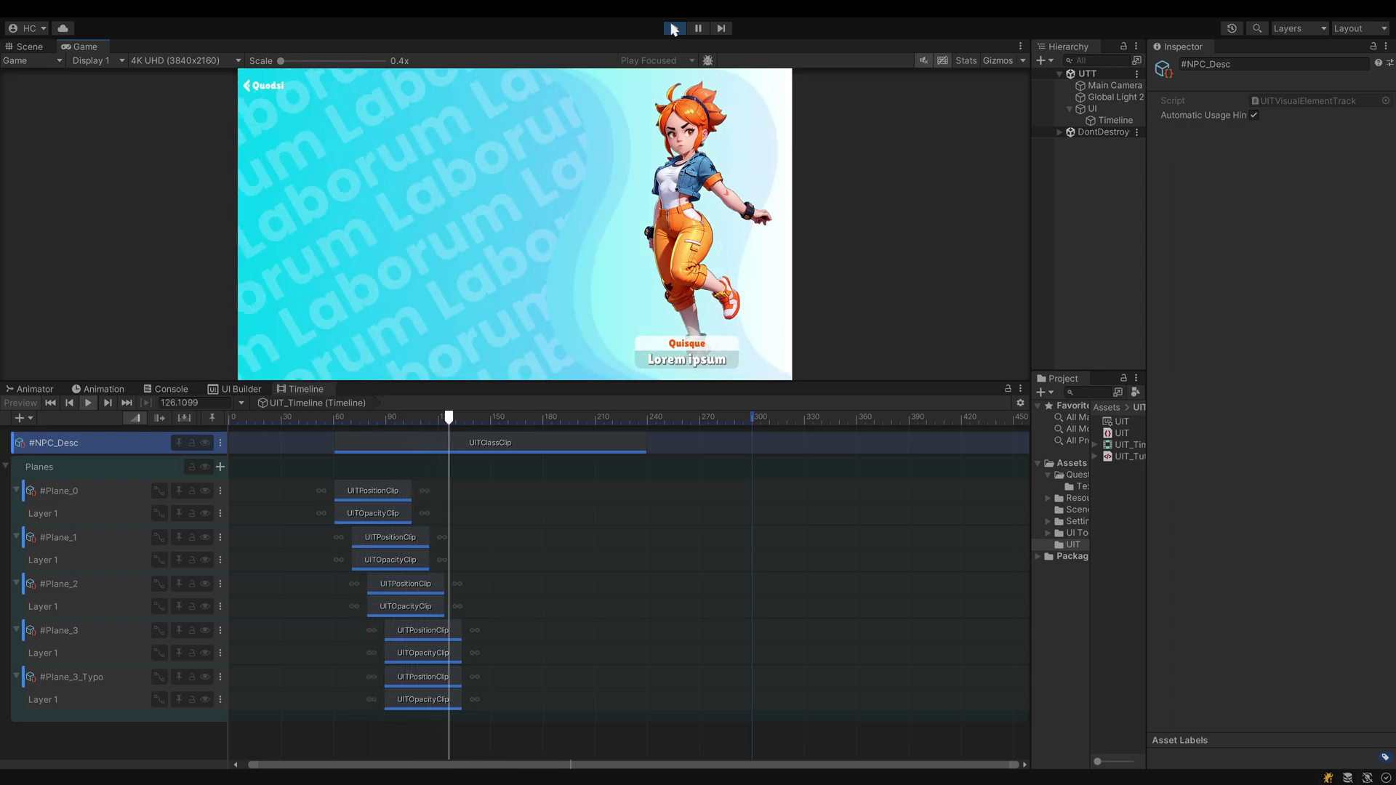
{"action": "scroll", "coordinate": [640, 459], "scroll_direction": "right", "scroll_amount": 5}
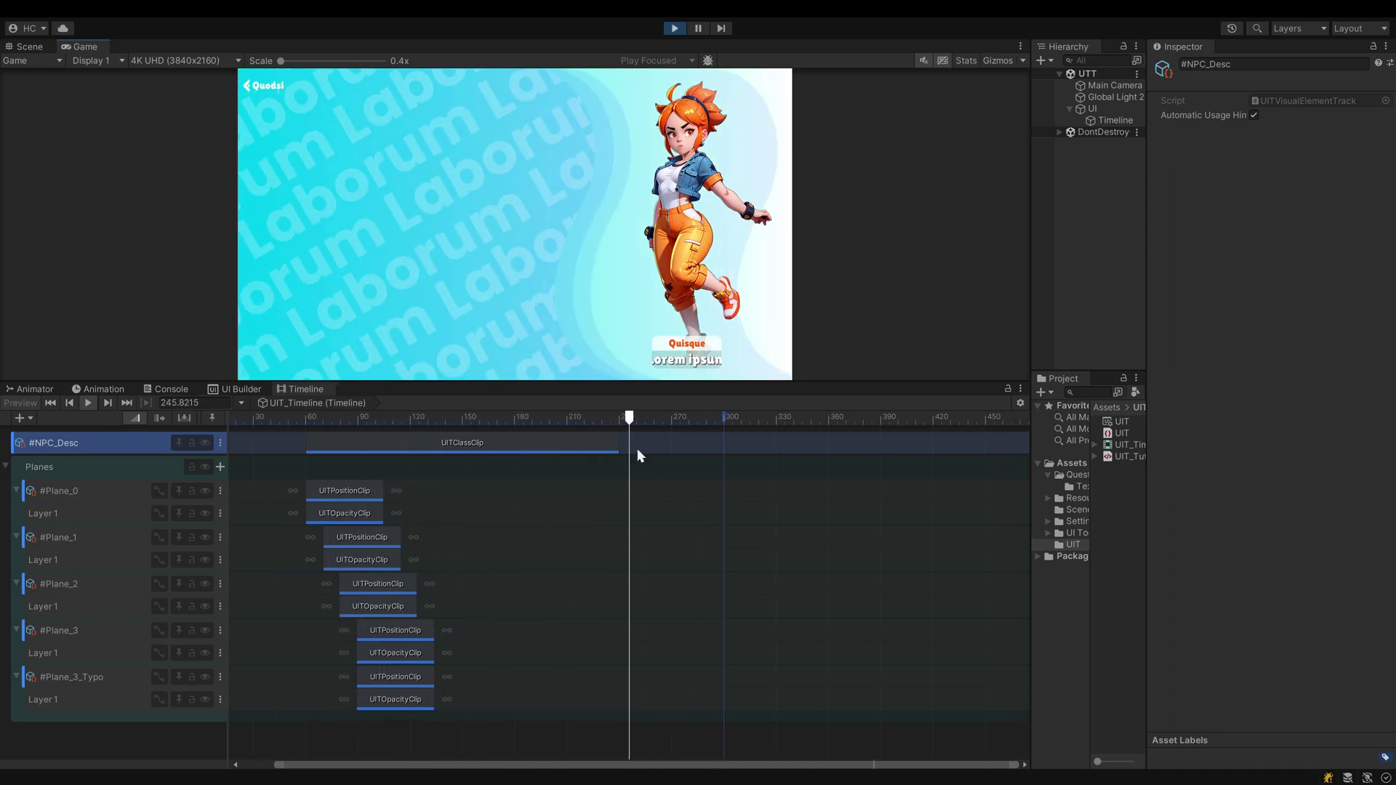
{"action": "key", "text": "ctrl+p"}
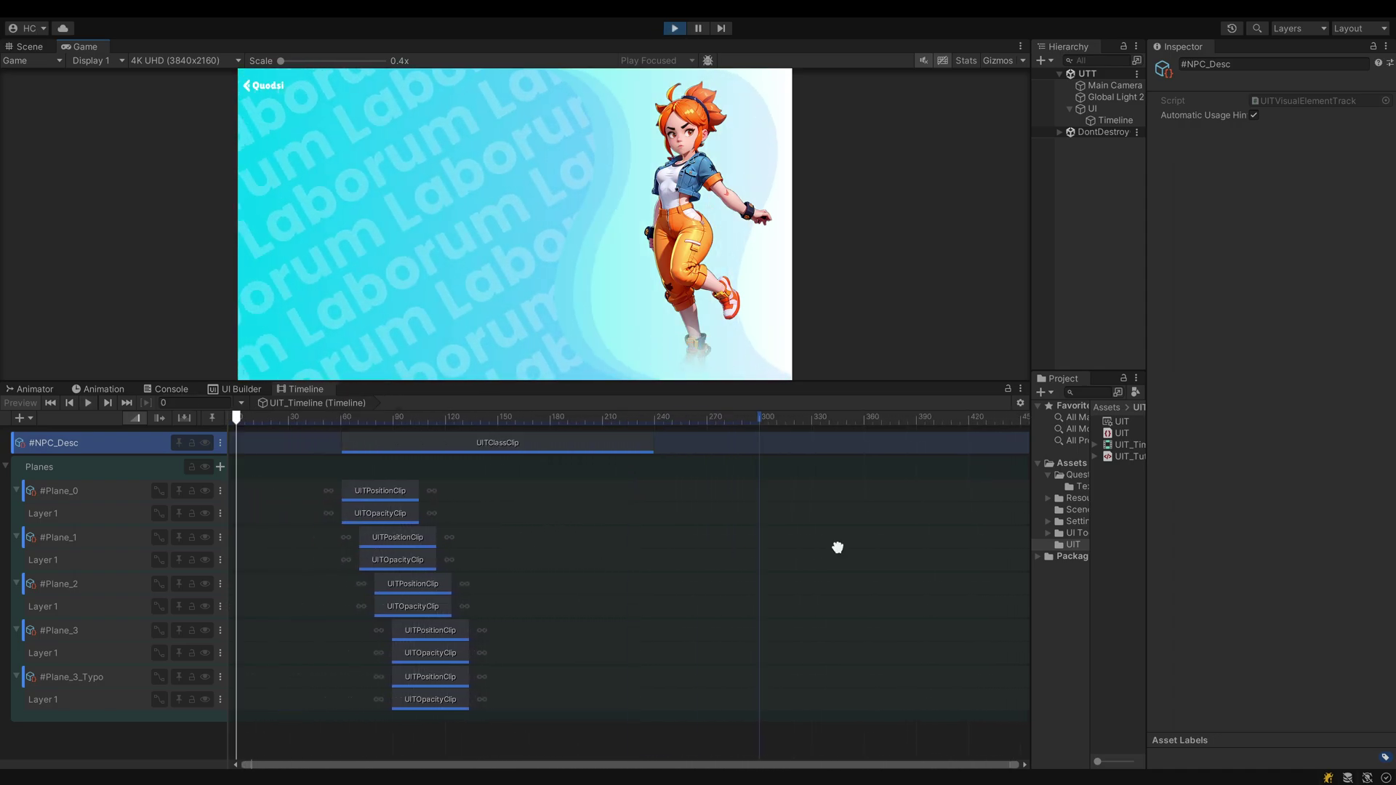
{"action": "left_click", "coordinate": [673, 28]}
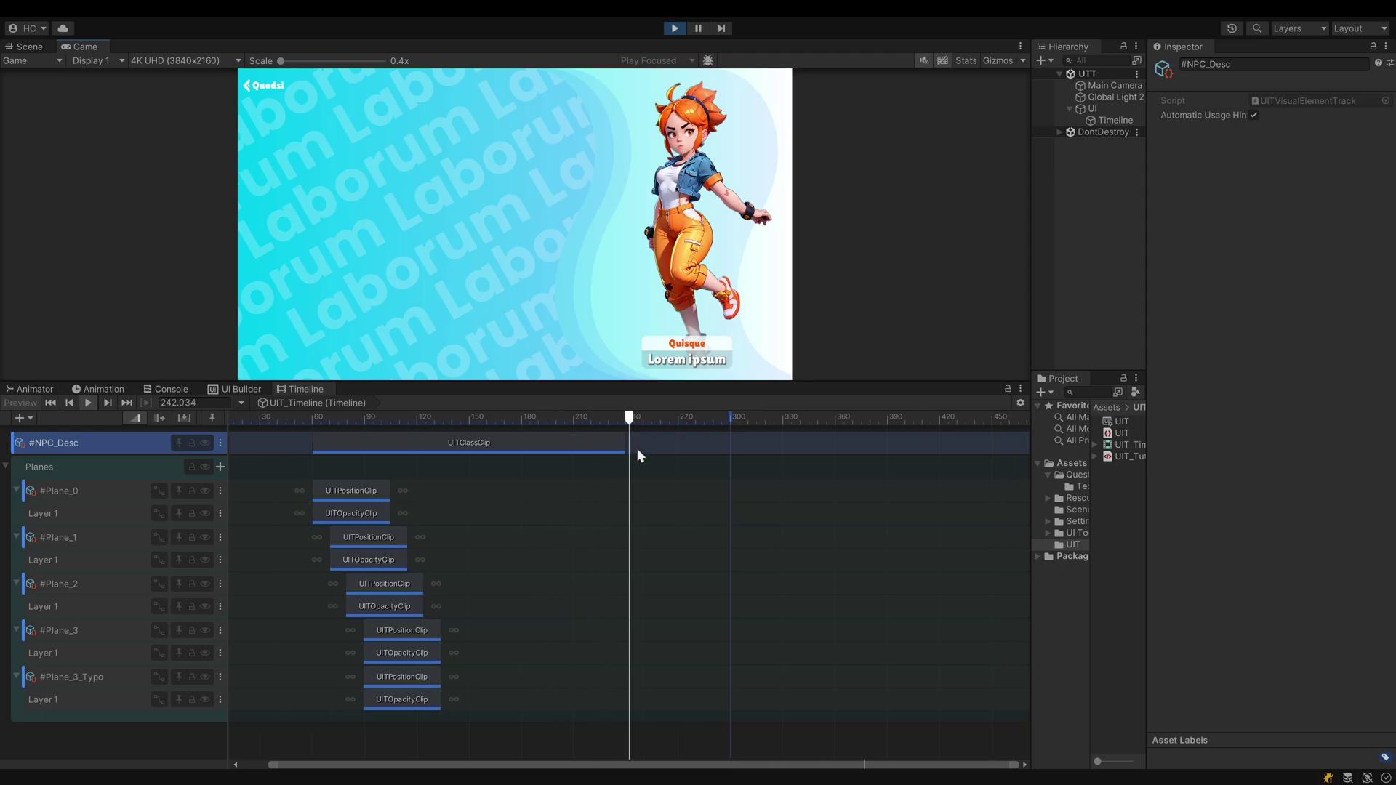
{"action": "scroll", "coordinate": [638, 449], "scroll_direction": "right", "scroll_amount": 5}
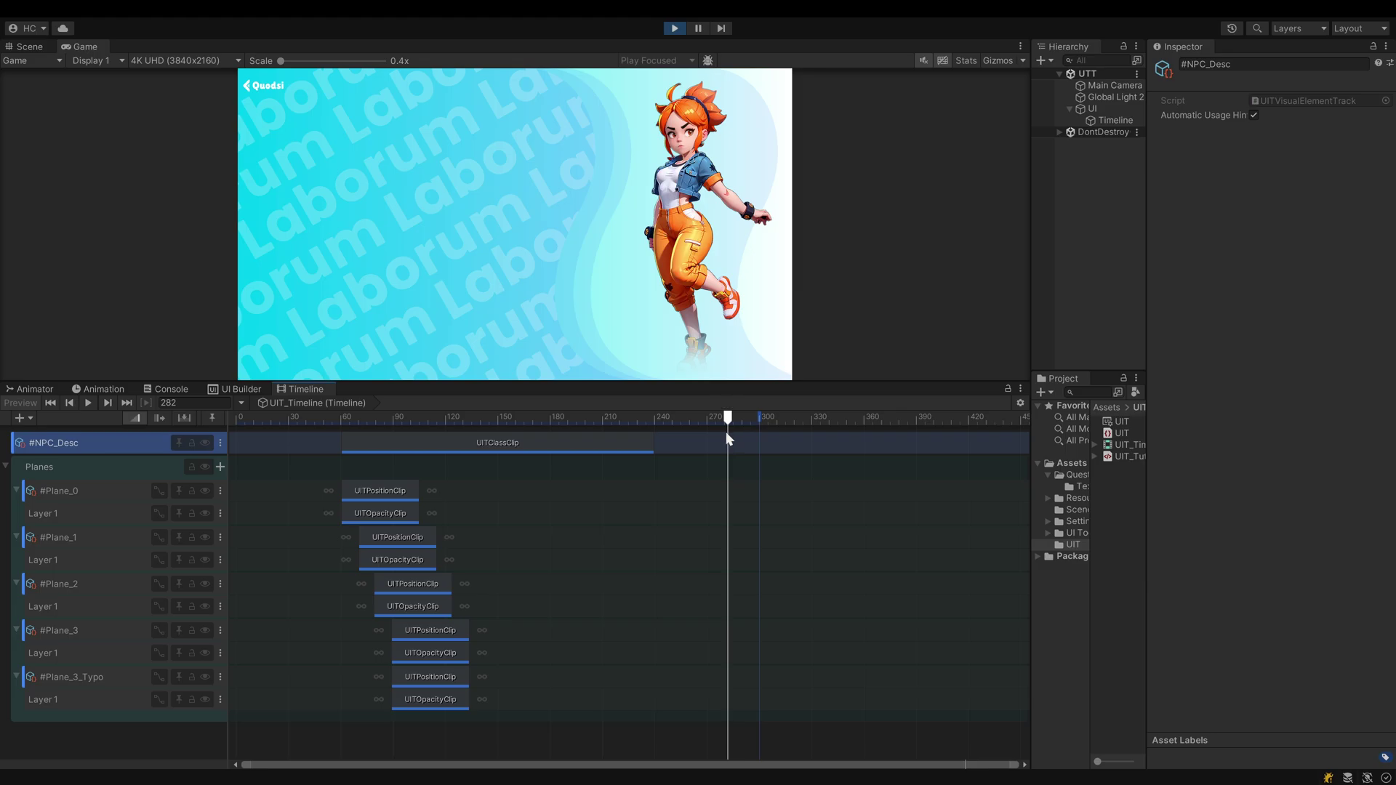
{"action": "key", "text": "ctrl+p"}
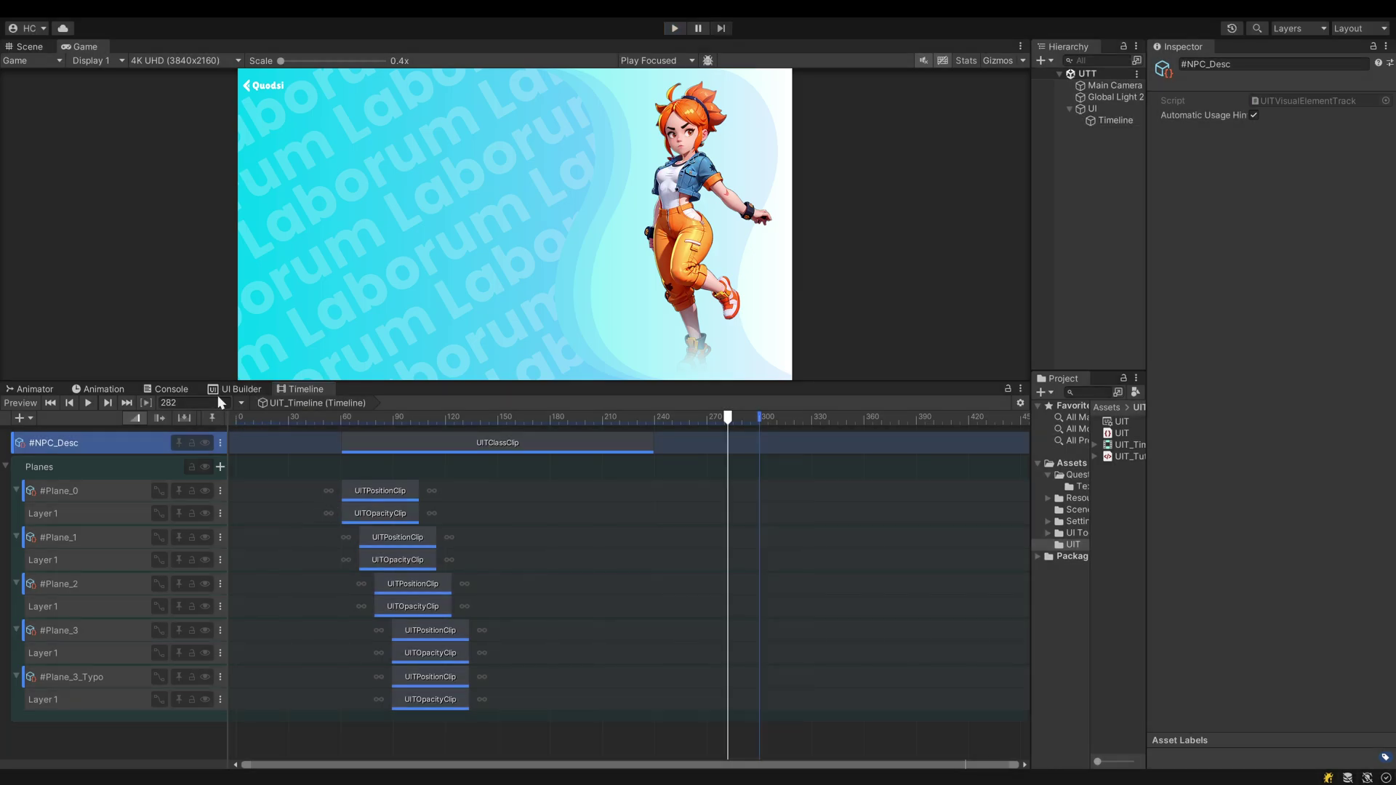
{"action": "left_click", "coordinate": [228, 393]}
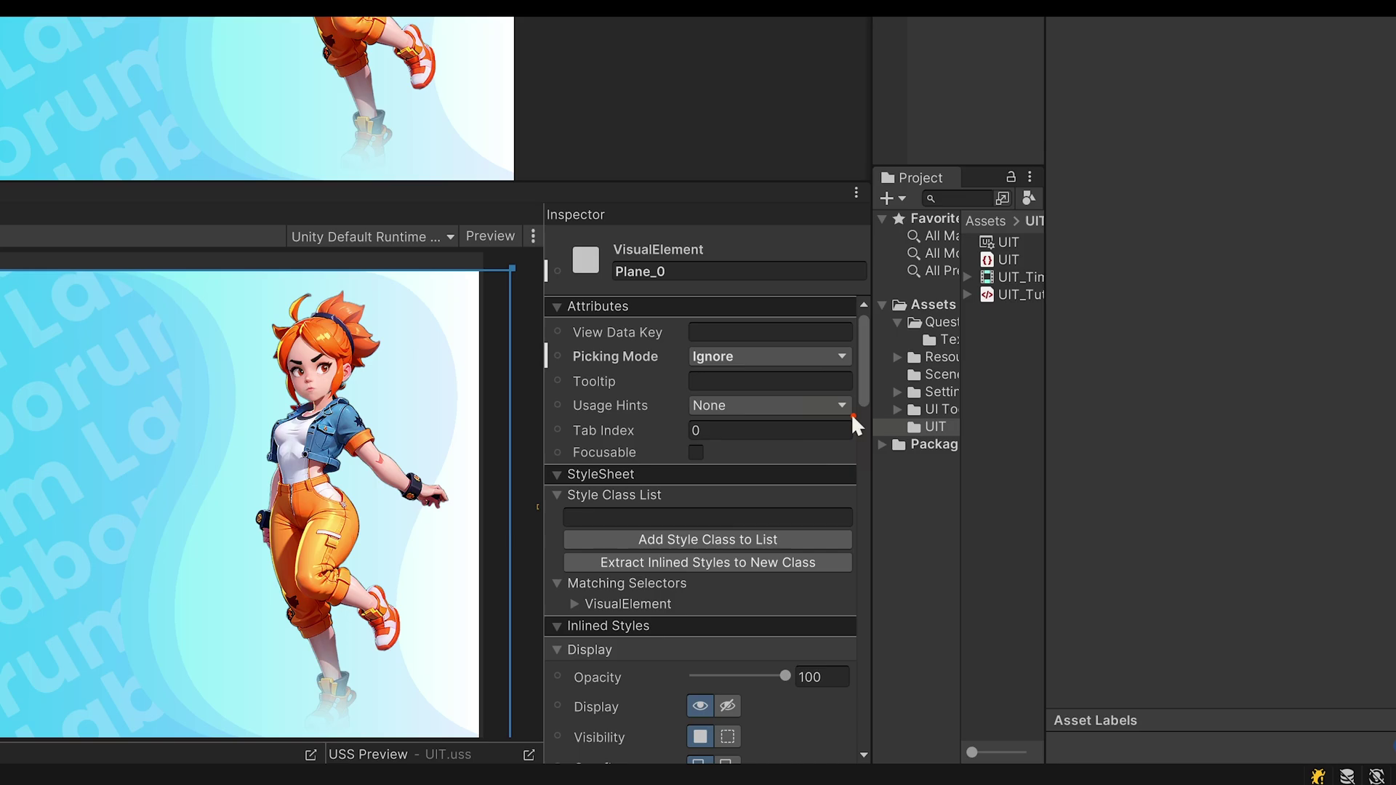
{"action": "left_click", "coordinate": [757, 405]}
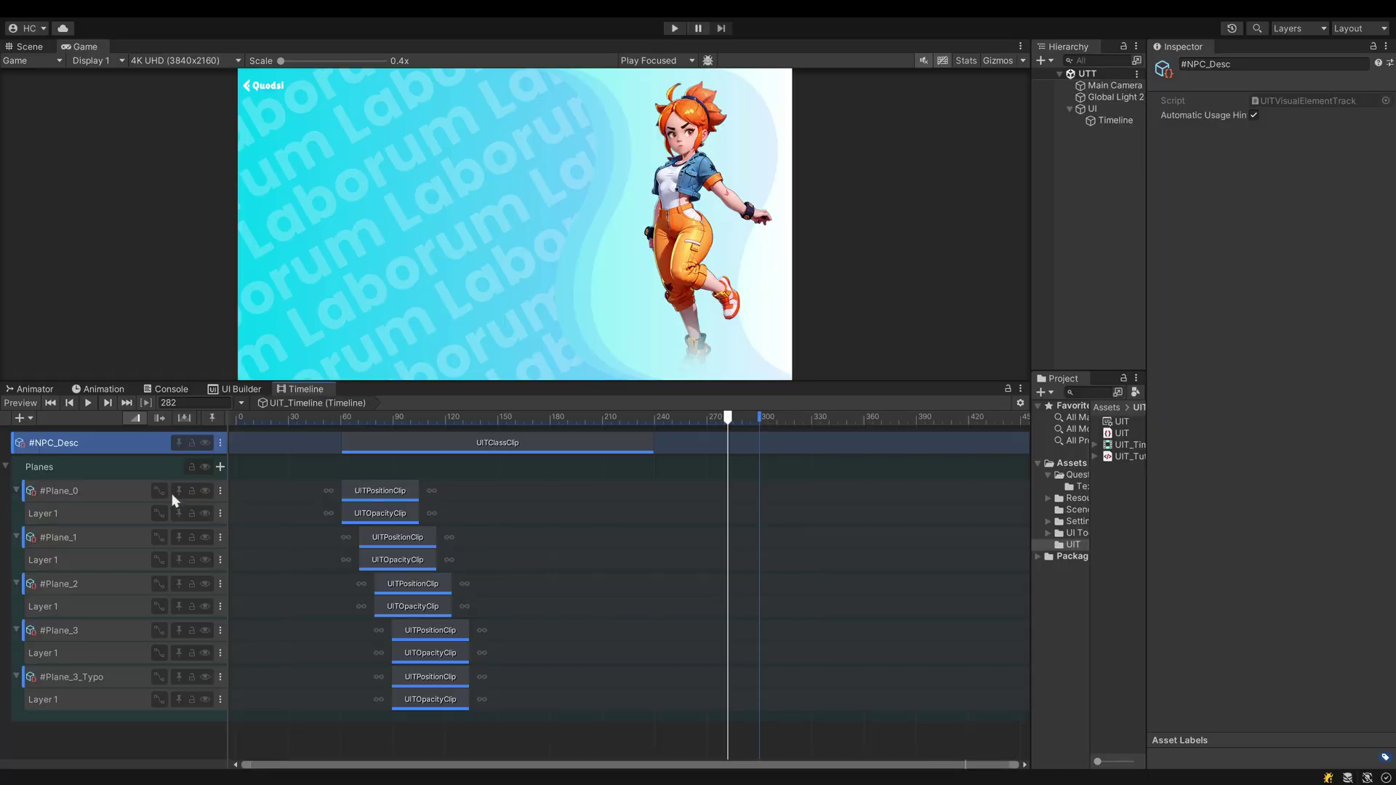
Select the #Plane_0 track and widen the Inspector to read its usage hints setting
{"action": "left_click", "coordinate": [112, 496]}
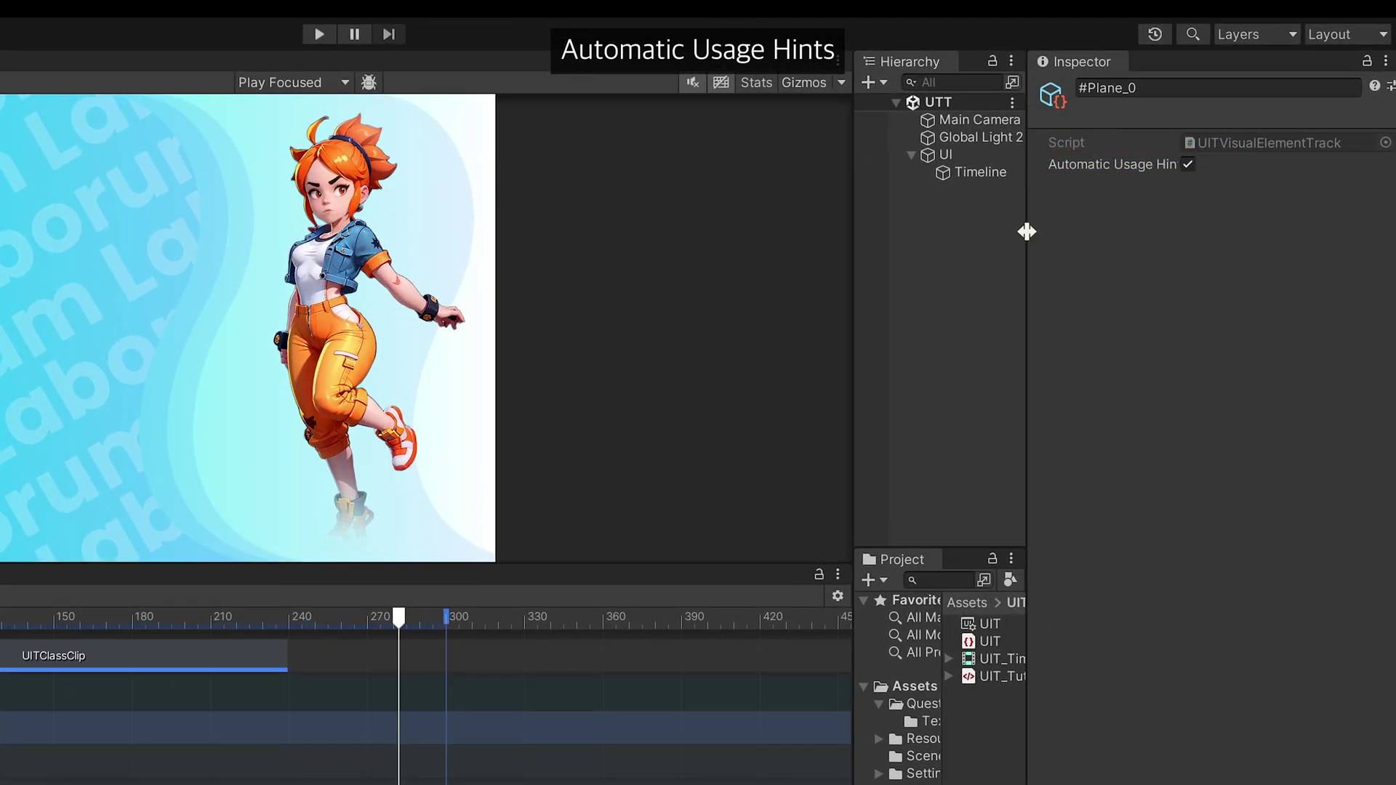
{"action": "left_click_drag", "start_coordinate": [1026, 231], "coordinate": [970, 236]}
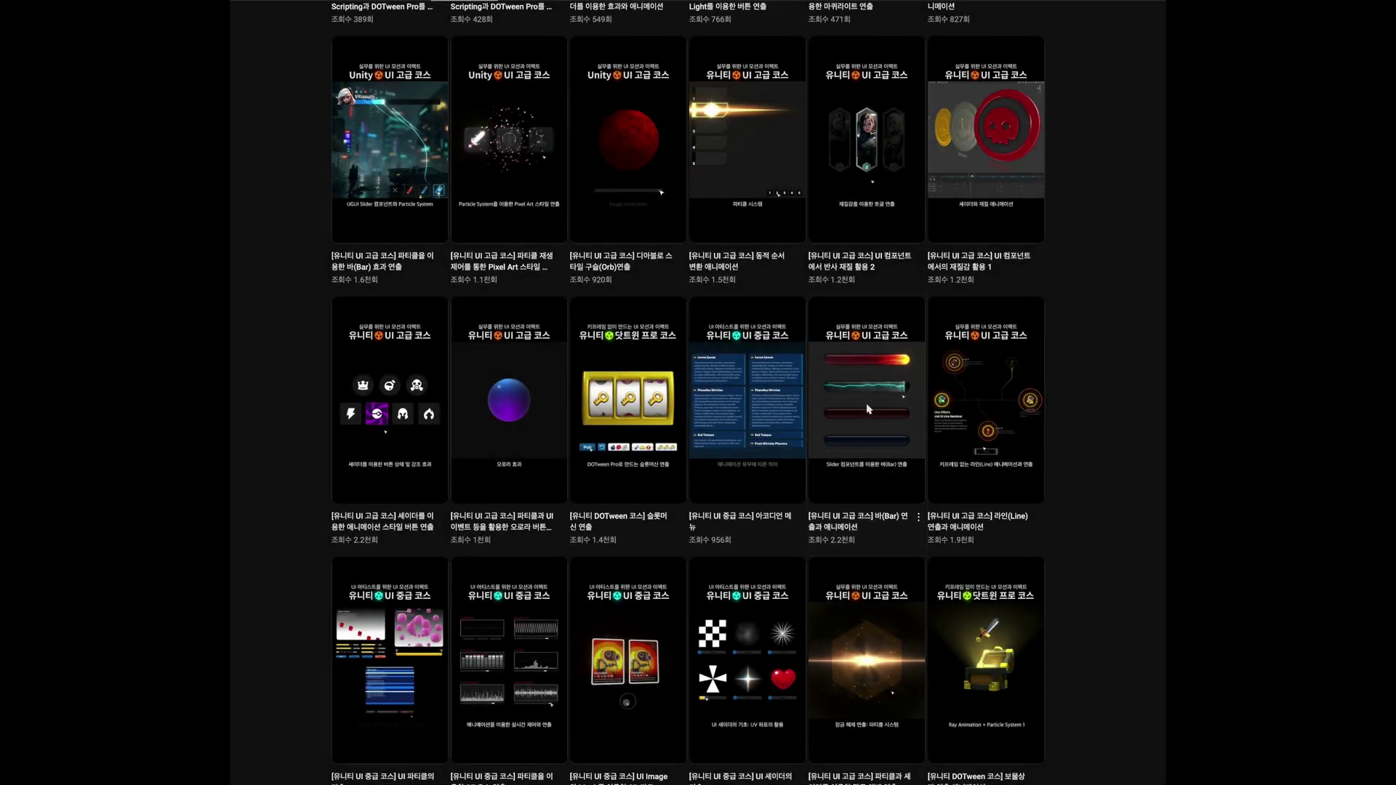
Play the YouTube Short about Slider-component bar effects
{"action": "left_click", "coordinate": [866, 405]}
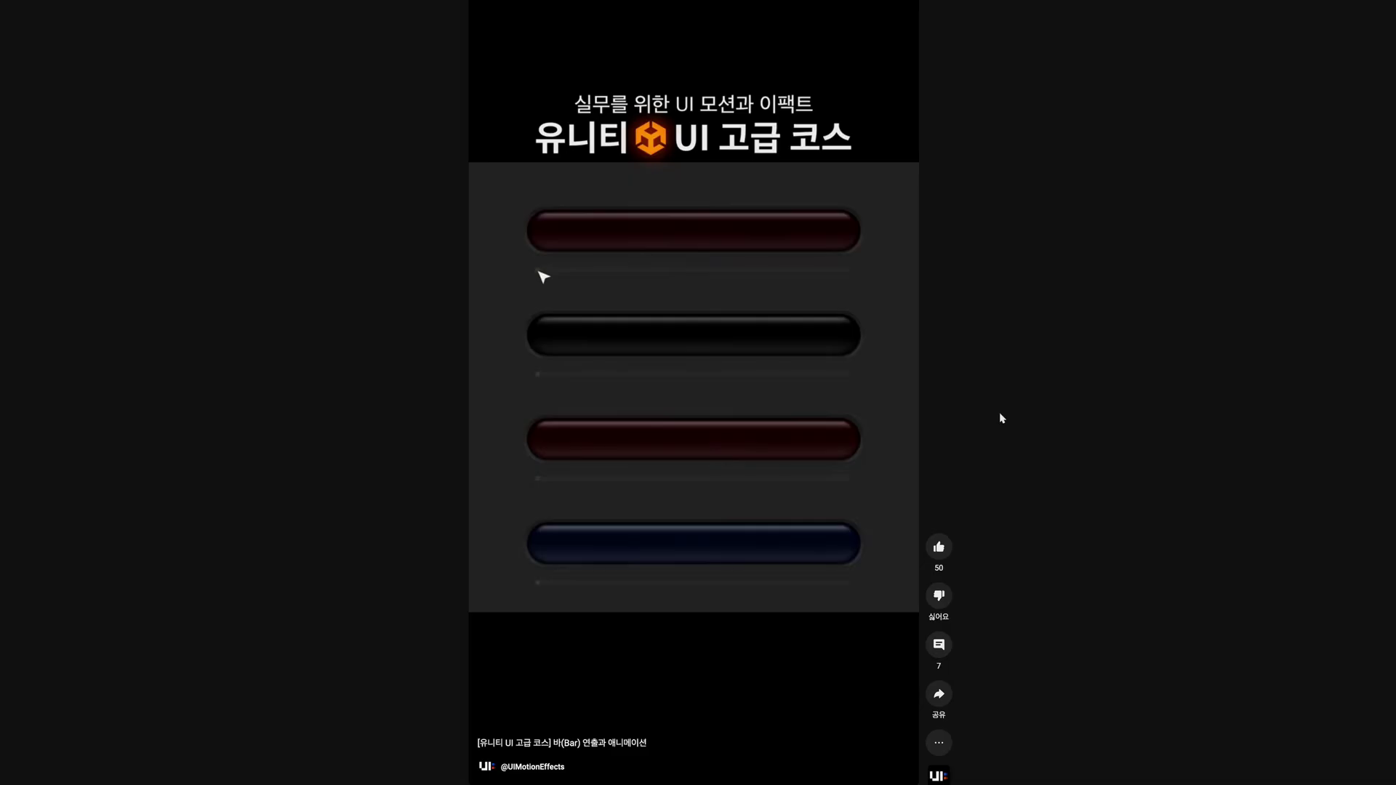